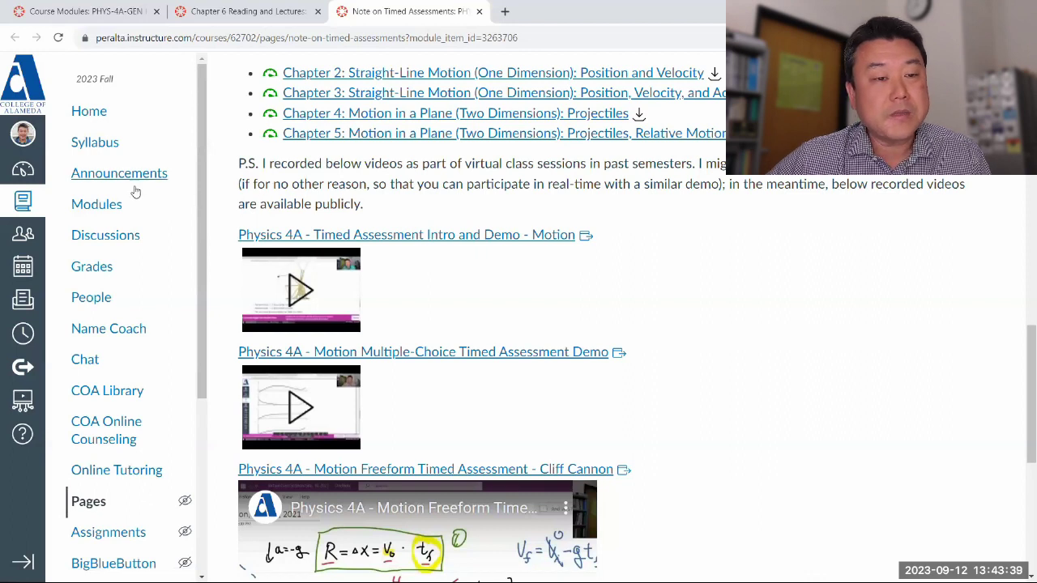
# Skim the course announcements in a new tab, then close it and return to the Note on Timed Assessments page
pyautogui.click(158, 173)
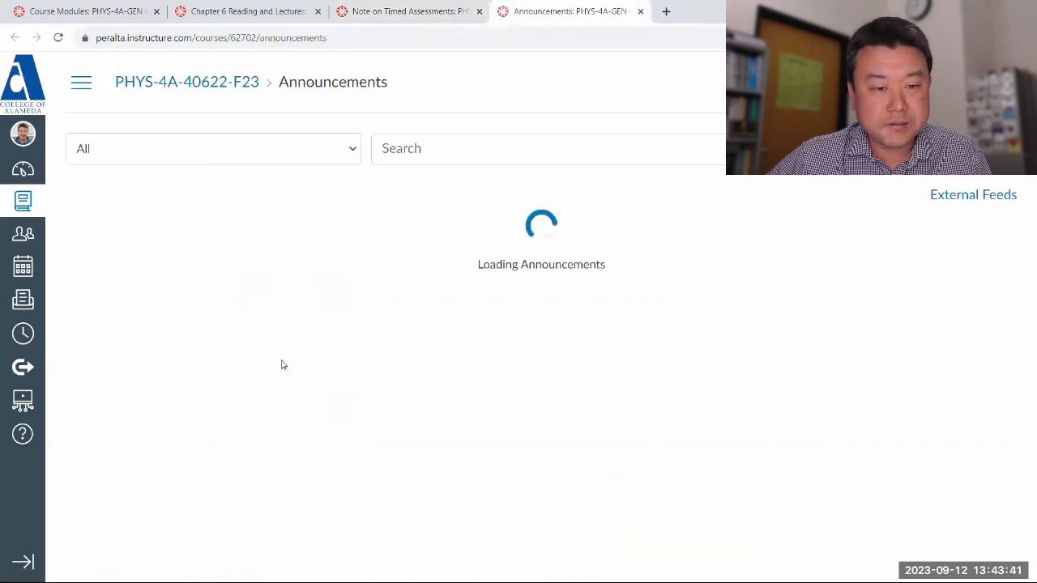
pyautogui.scroll(-3, 292, 349)
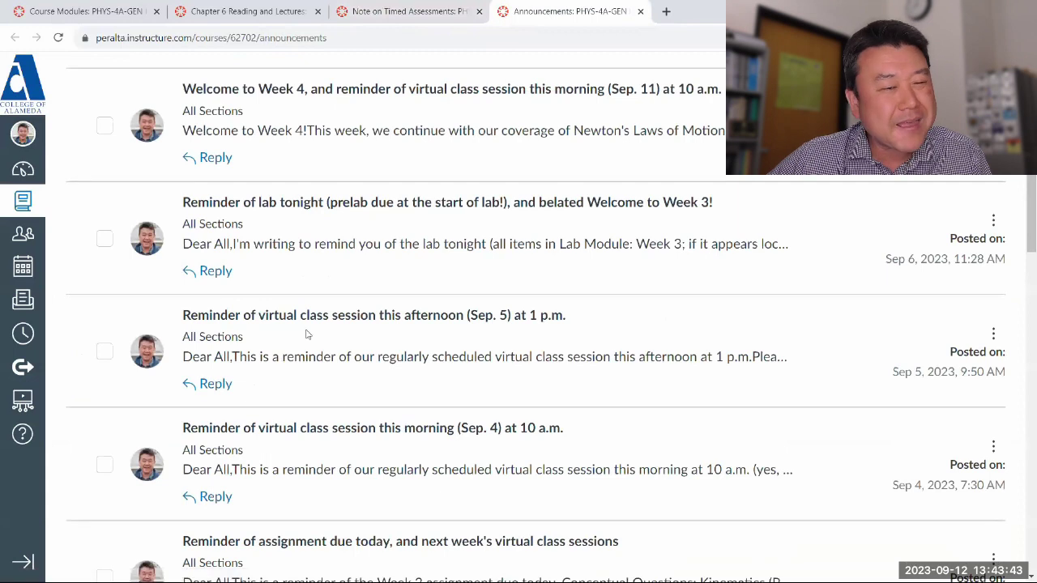
pyautogui.scroll(-2, 306, 334)
pyautogui.scroll(-1, 339, 364)
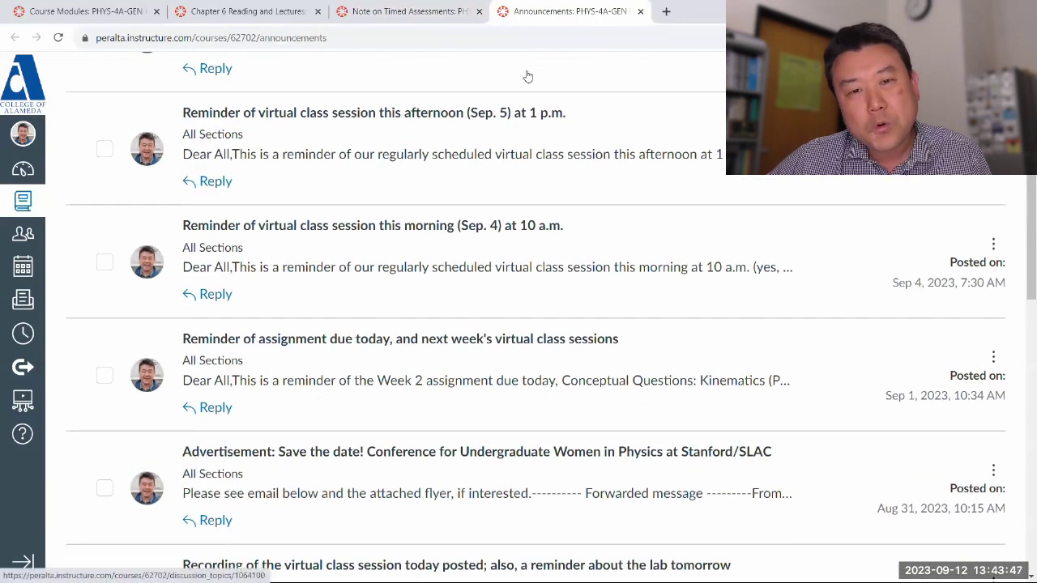
pyautogui.middleClick(543, 13)
pyautogui.scroll(-3, 376, 251)
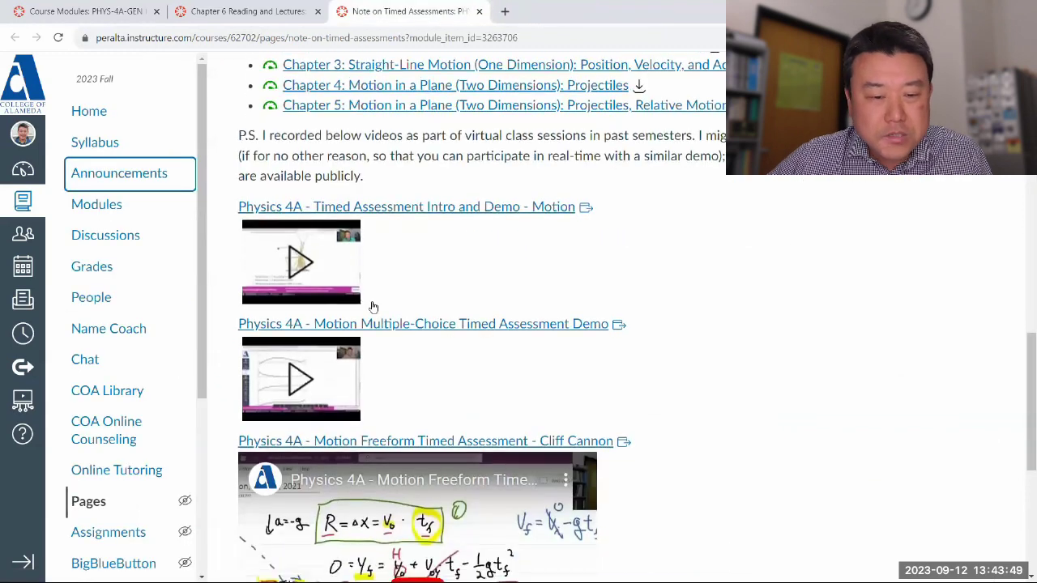
pyautogui.scroll(2, 394, 267)
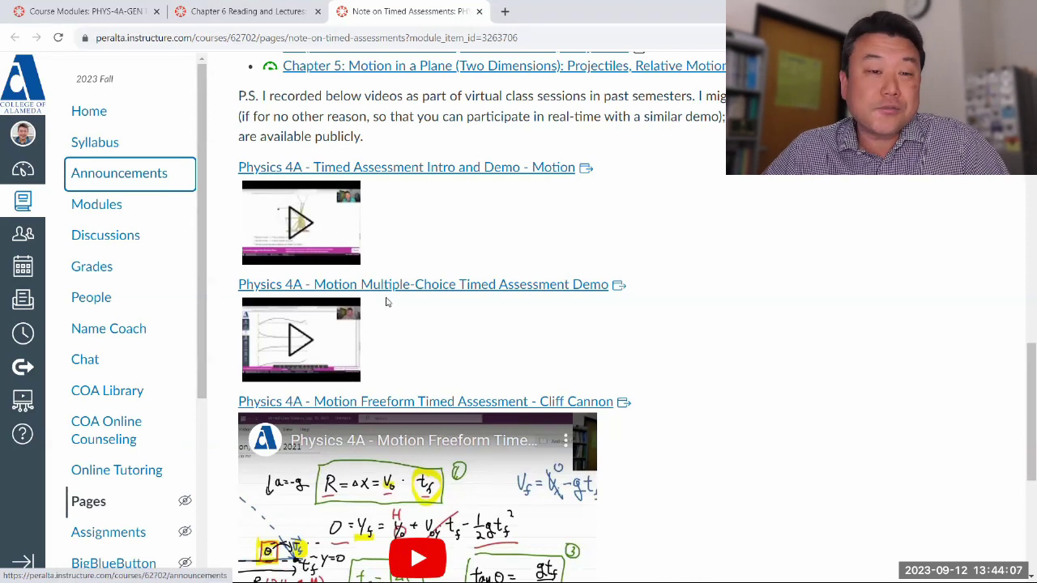
pyautogui.scroll(7, 366, 329)
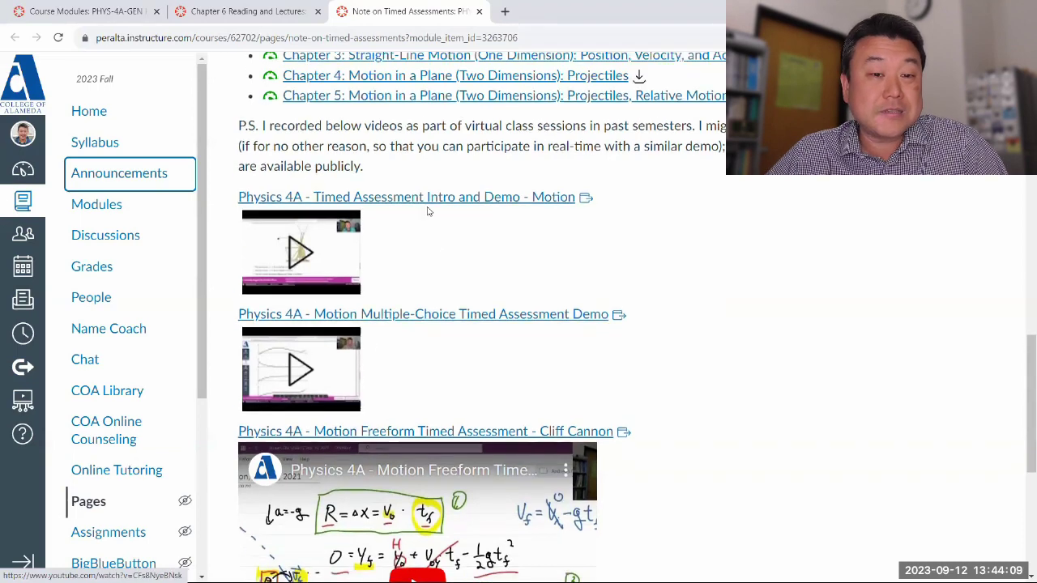
pyautogui.scroll(7, 325, 160)
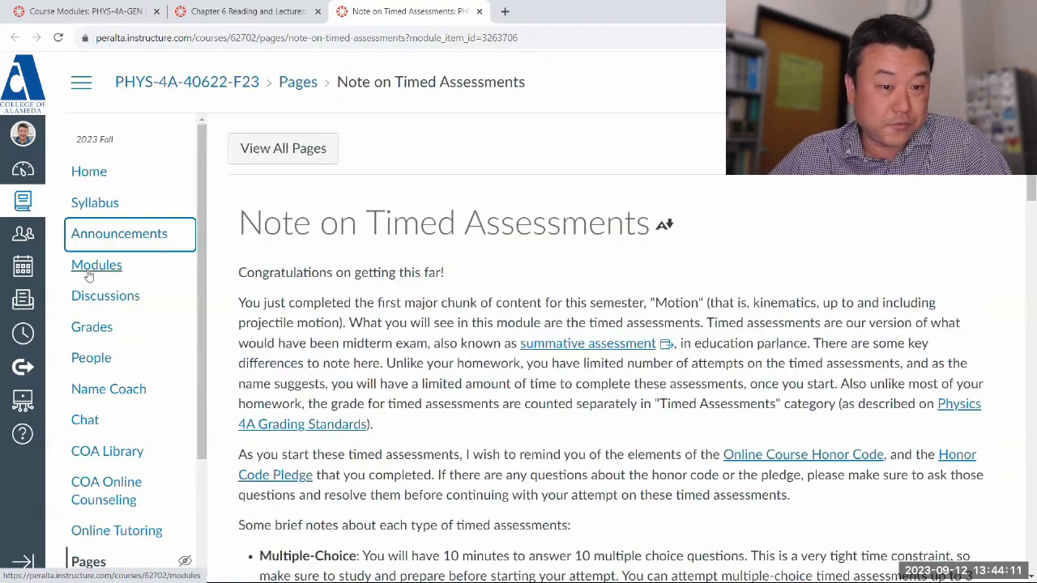
# Open the Modules list and collapse Week 1, Lab Module: Weeks 1 and 2, Week 2: Kinematics, and Lab Module: Week 3
pyautogui.click(106, 268)
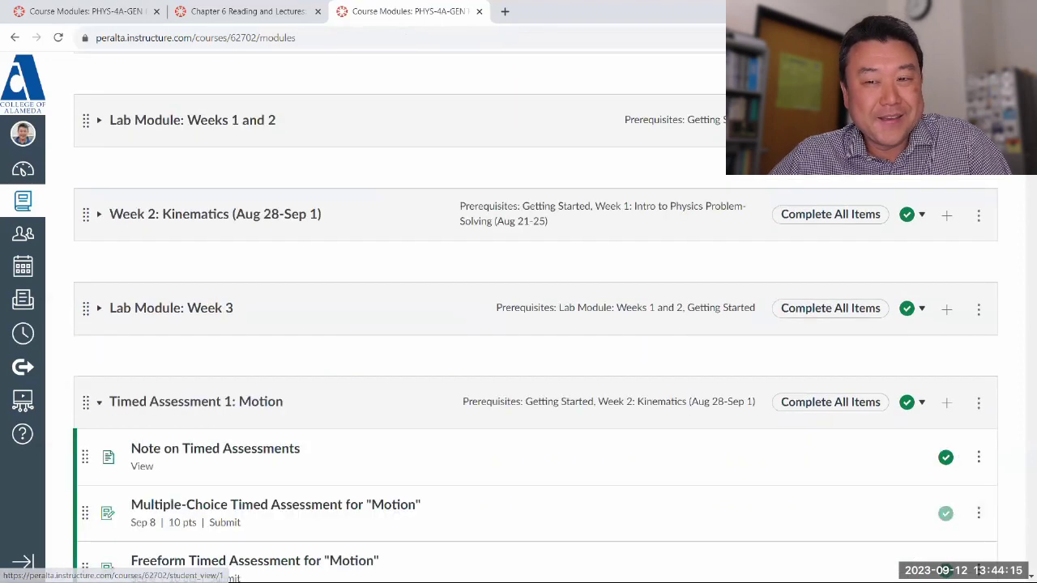
pyautogui.scroll(5, 868, 203)
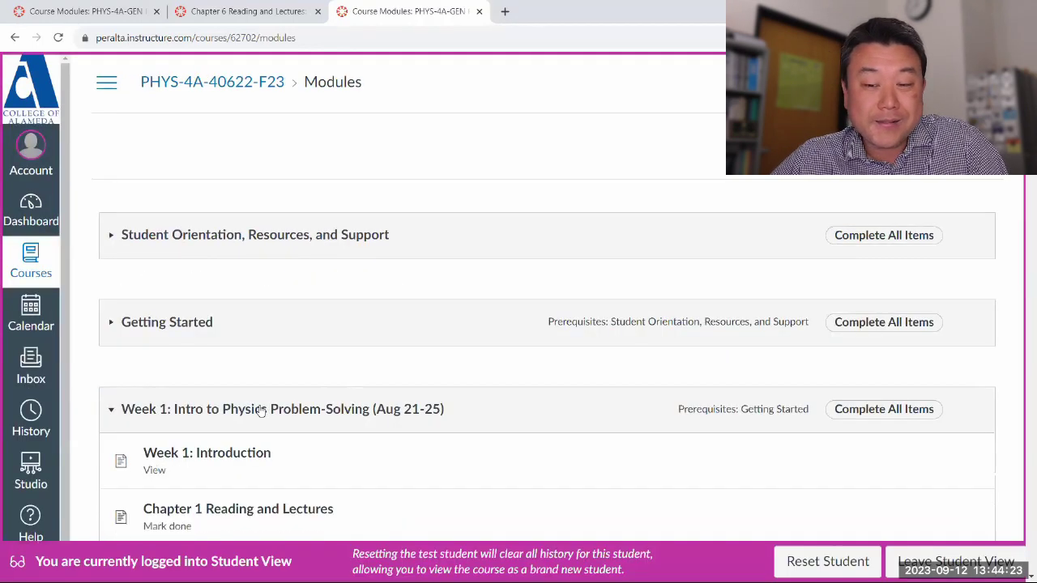
pyautogui.click(261, 409)
pyautogui.scroll(-5, 260, 409)
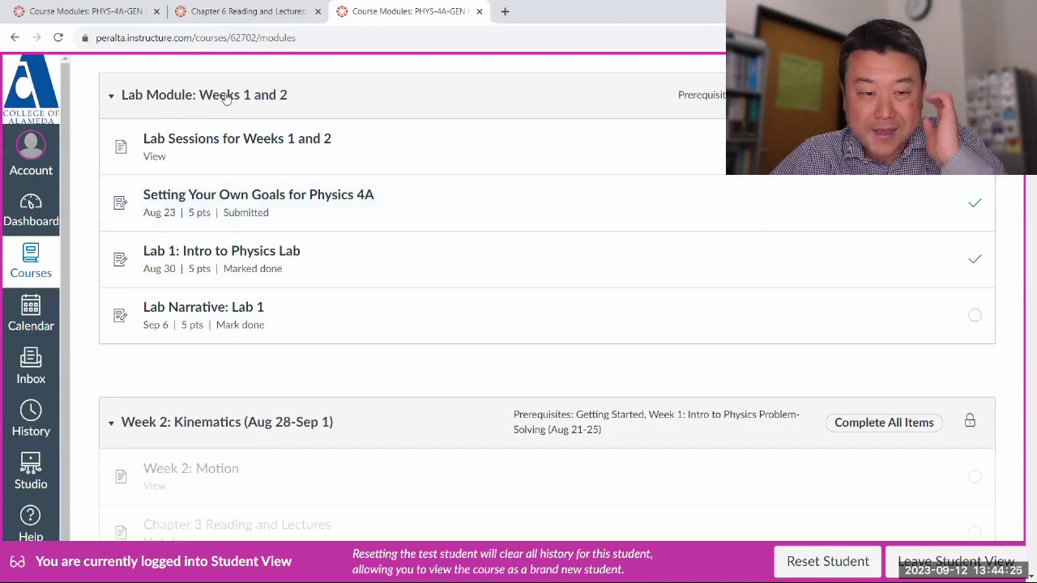
pyautogui.click(222, 95)
pyautogui.click(237, 199)
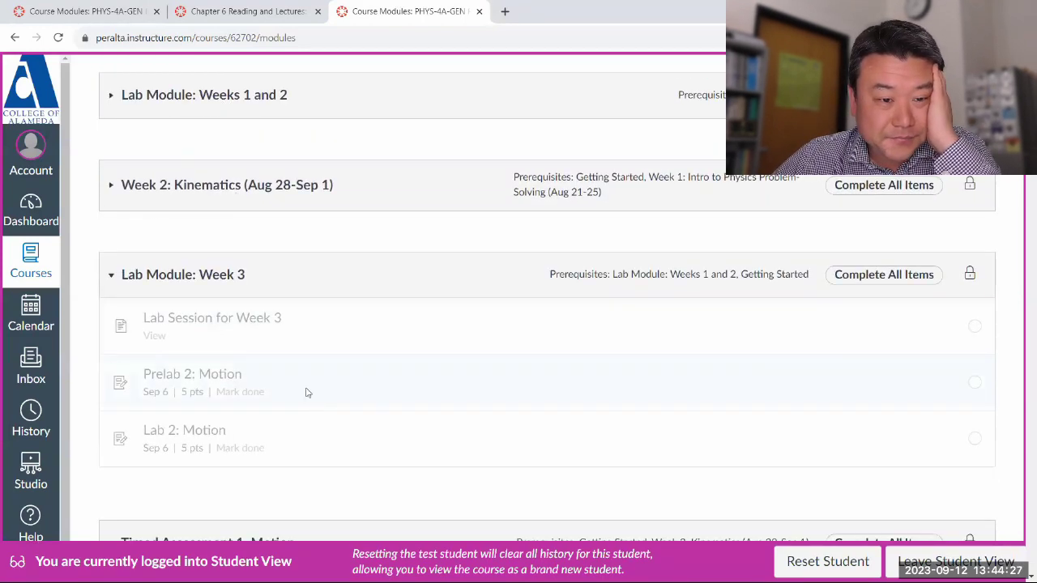
pyautogui.click(200, 285)
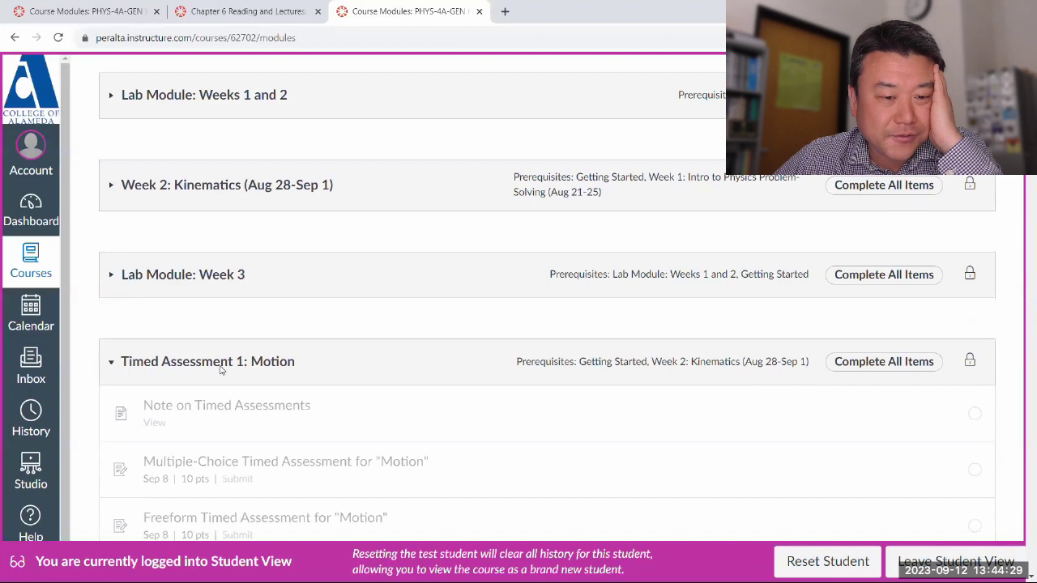
# Expand Week 2: Kinematics to review its items, then collapse it again
pyautogui.scroll(-1, 347, 373)
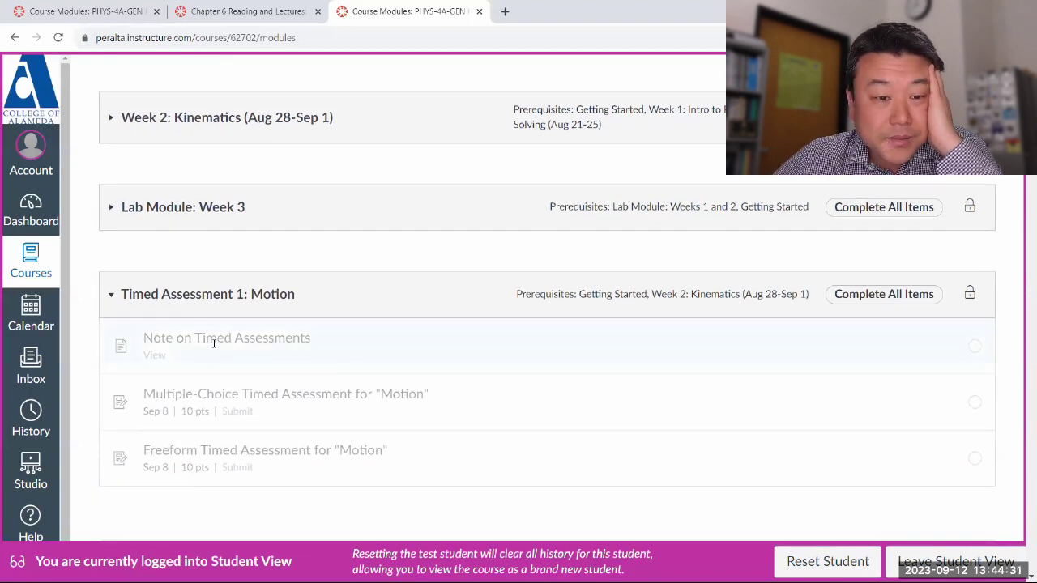
pyautogui.scroll(2, 214, 343)
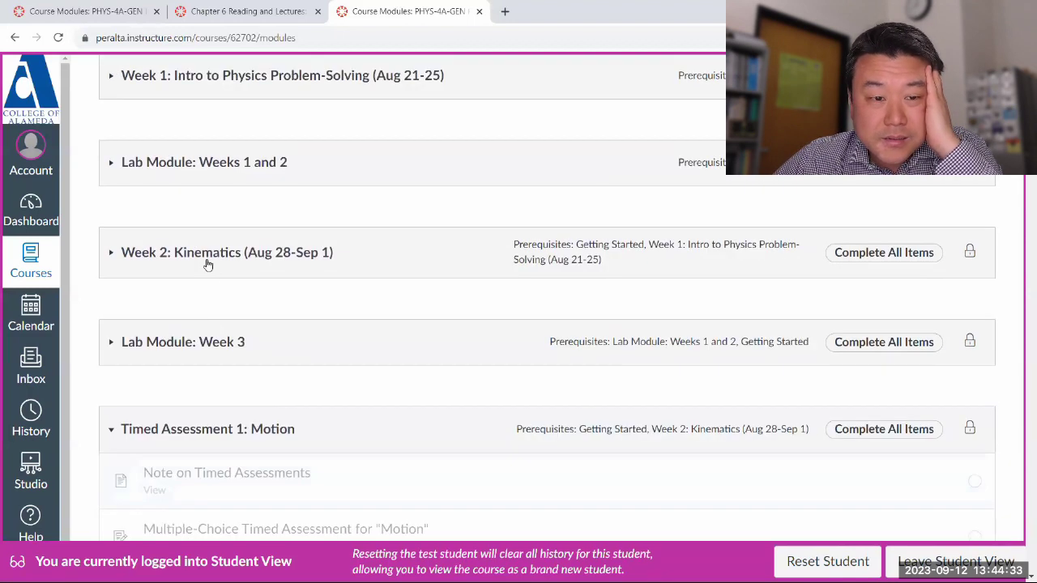
pyautogui.scroll(-2, 223, 338)
pyautogui.scroll(2, 214, 186)
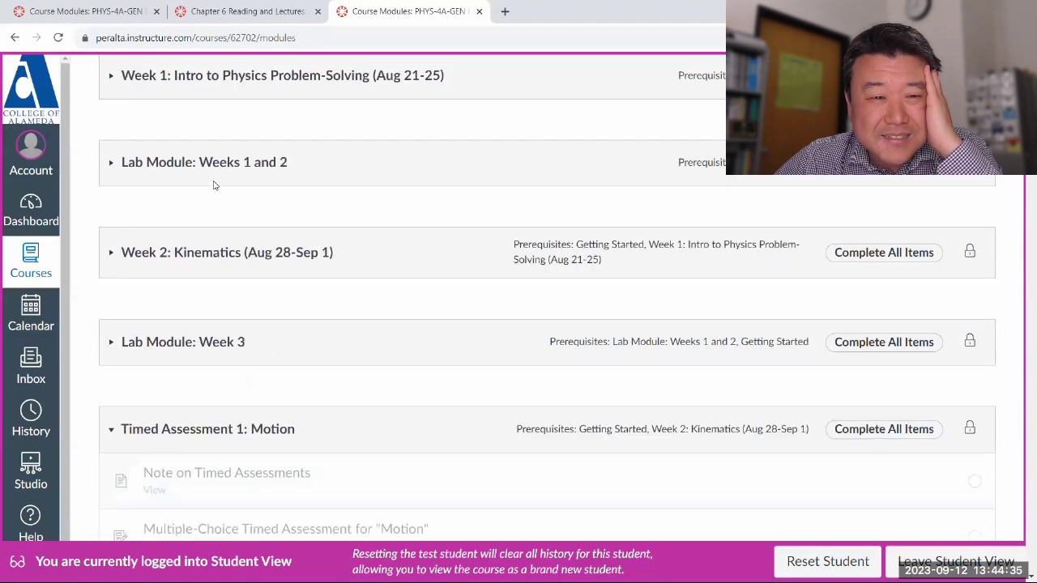
pyautogui.click(227, 258)
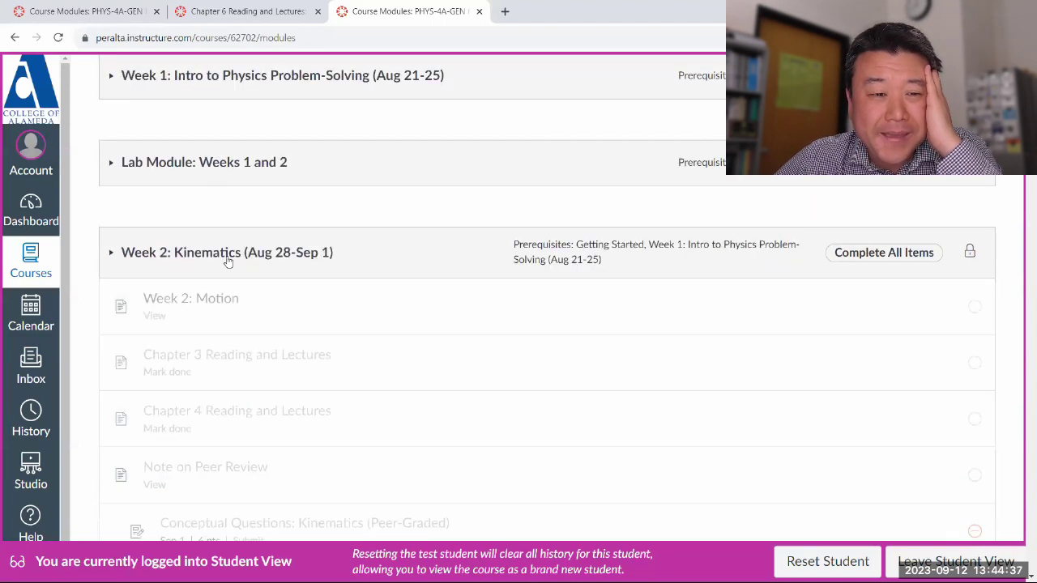
pyautogui.scroll(-3, 243, 324)
pyautogui.scroll(4, 243, 338)
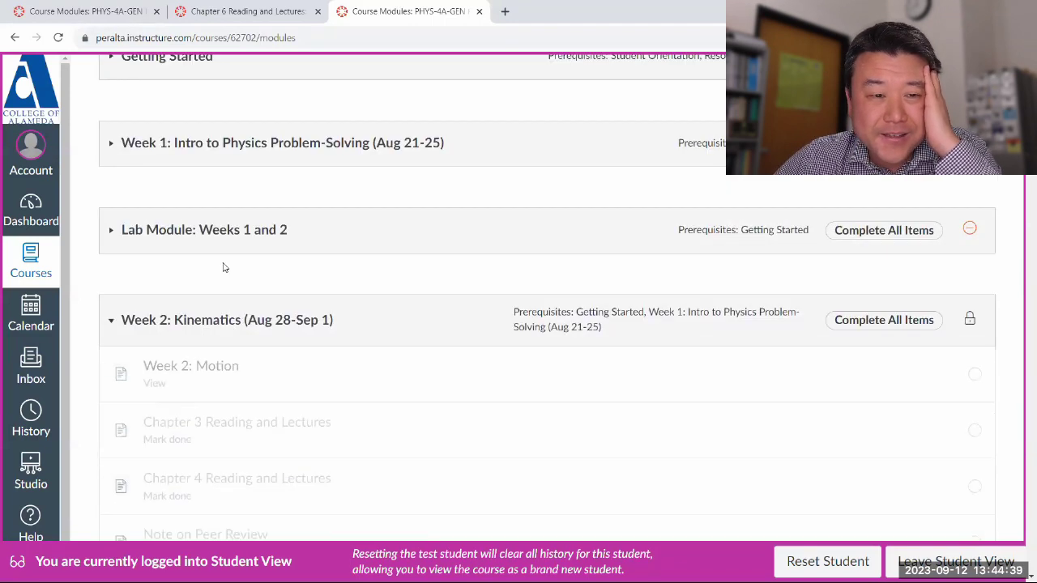
pyautogui.click(222, 321)
# Leave Student View, open the Multiple-Choice Timed Assessment for "Motion", and snap the browser to the left half
pyautogui.click(956, 561)
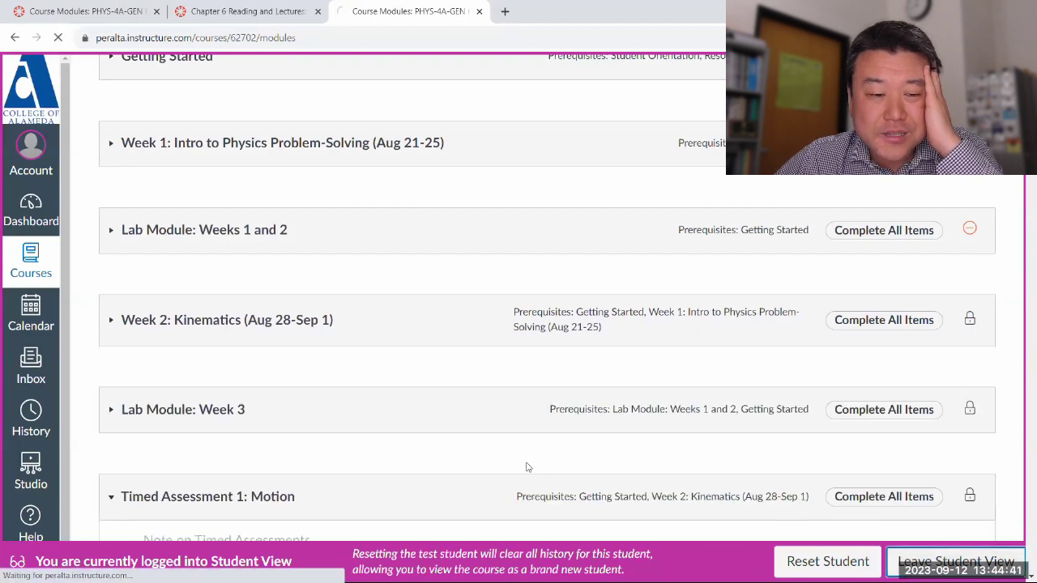
pyautogui.scroll(-15, 302, 444)
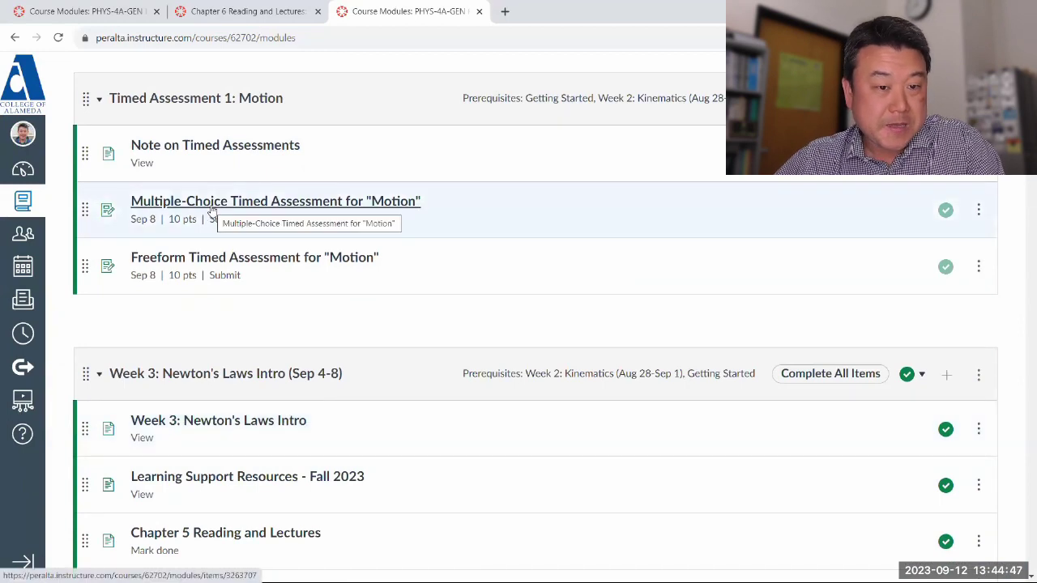
pyautogui.click(209, 211)
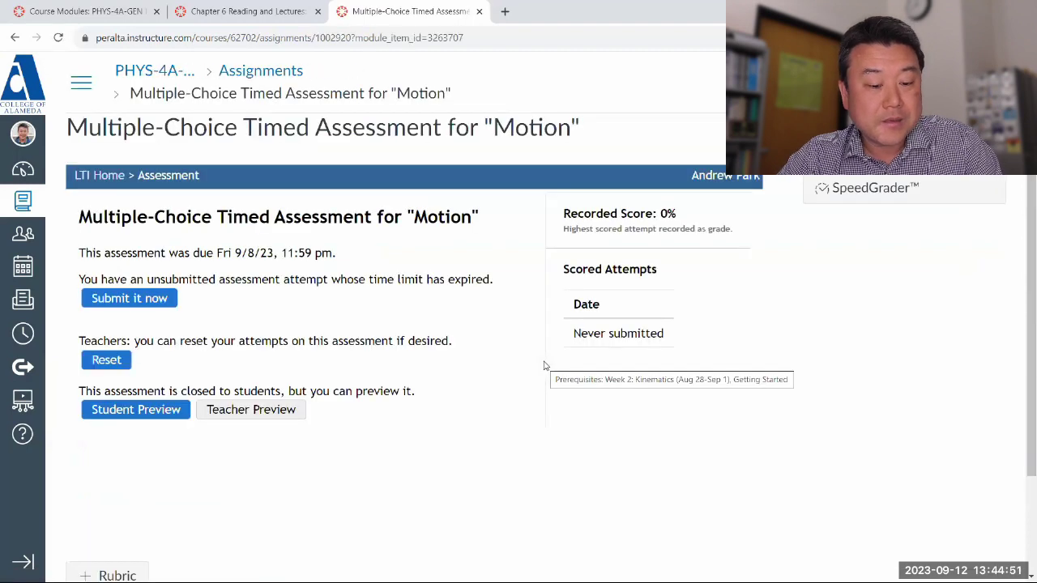
pyautogui.press('super+Left')
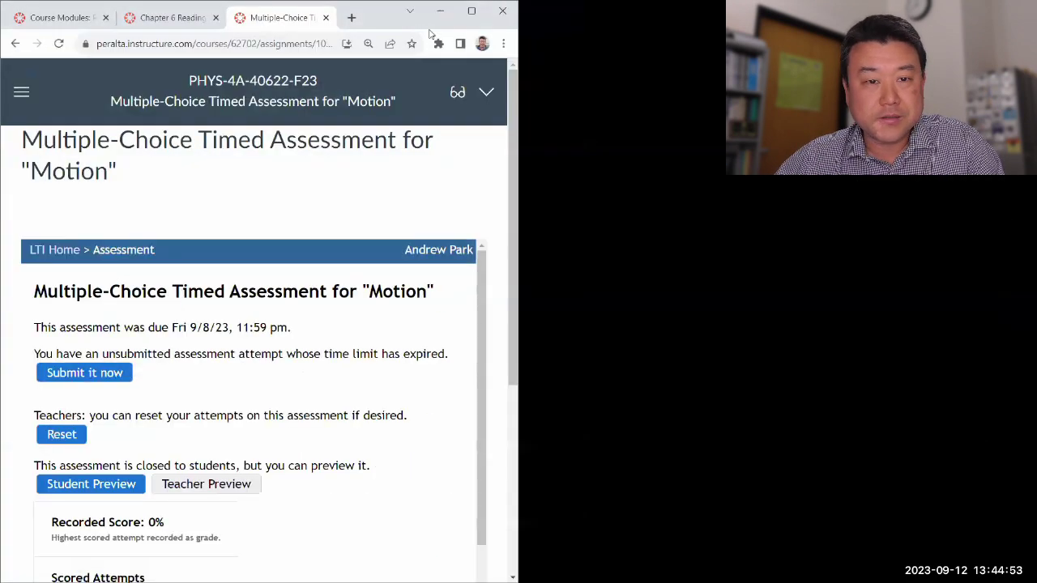
pyautogui.click(352, 17)
# Load perplexity.ai in its own right-half window and open the Physics 4A Conceptual Questions thread
pyautogui.write('pe')
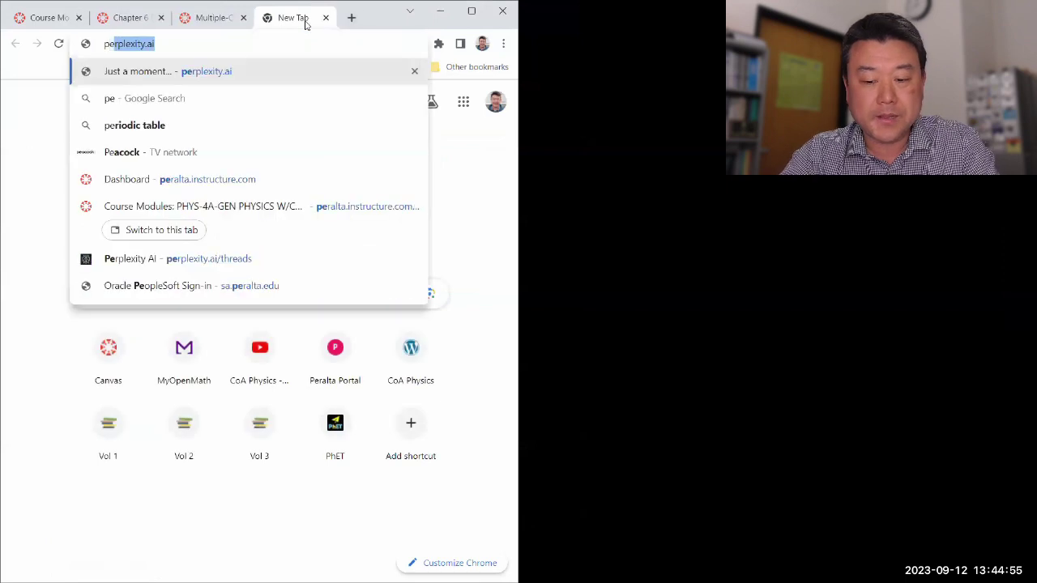
pyautogui.press('Return')
pyautogui.moveTo(304, 20); pyautogui.dragTo(319, 117)
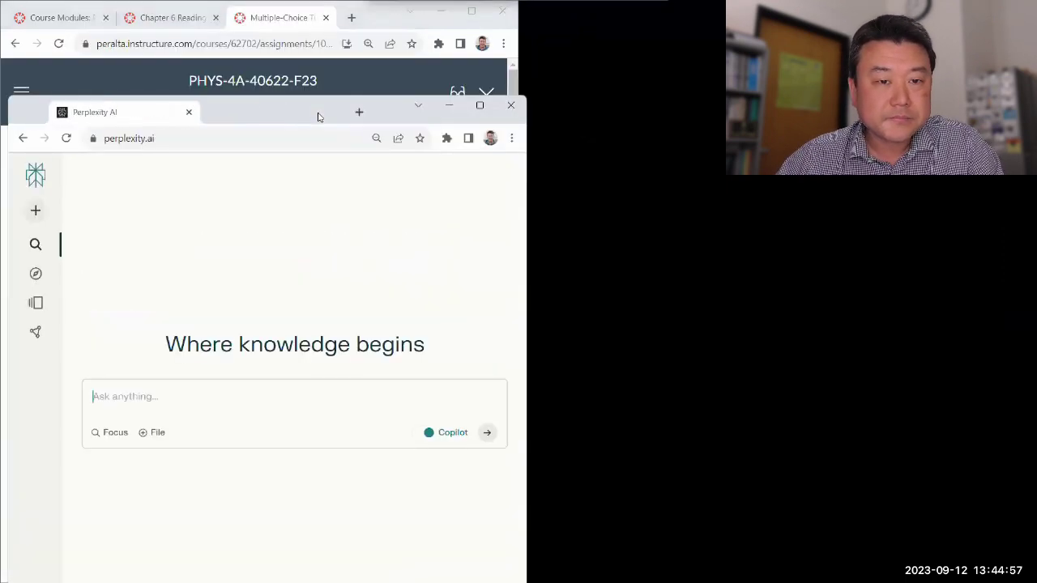
pyautogui.press('super+Right')
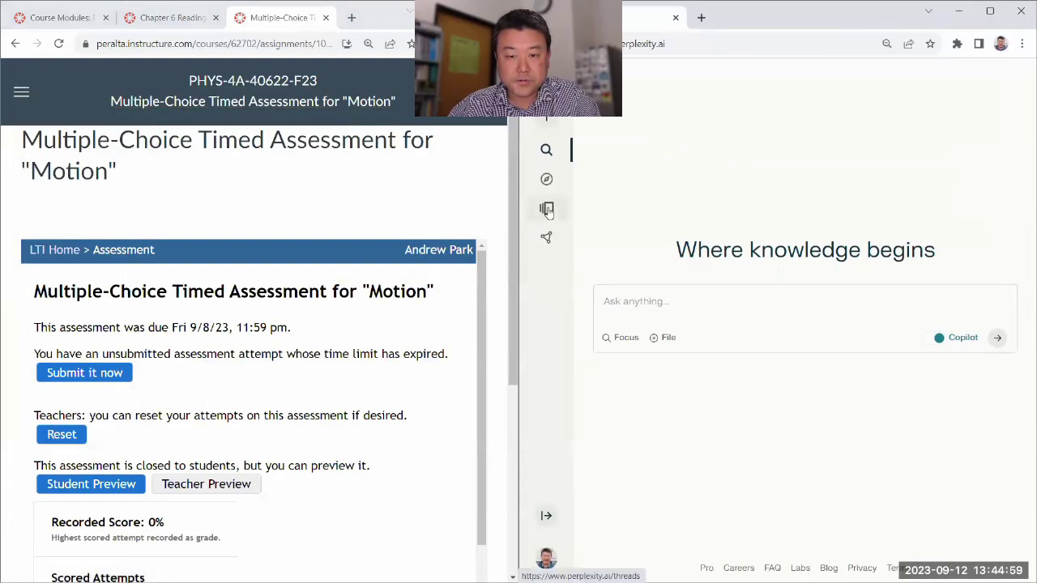
pyautogui.click(547, 210)
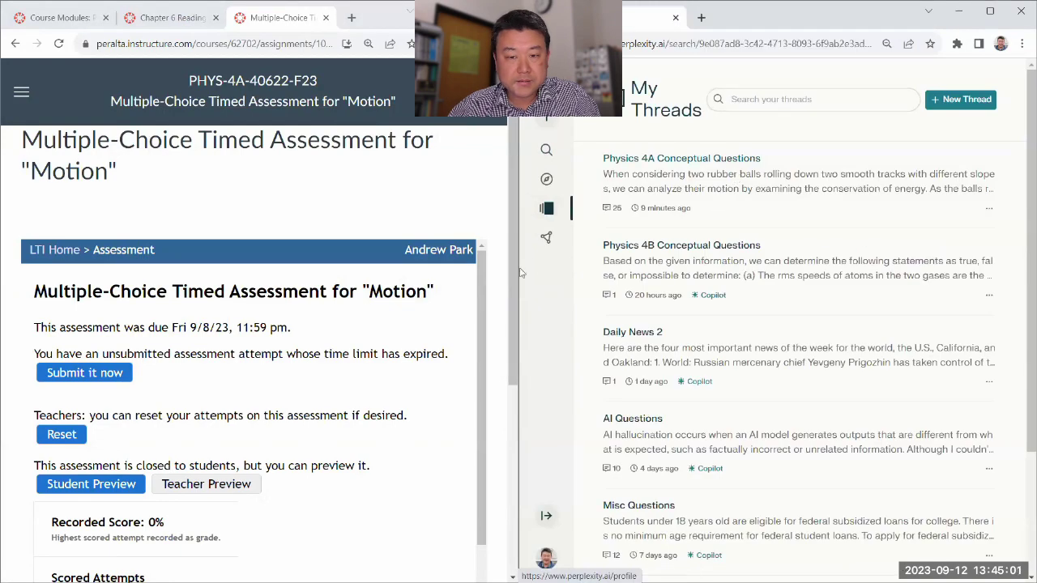
pyautogui.click(682, 158)
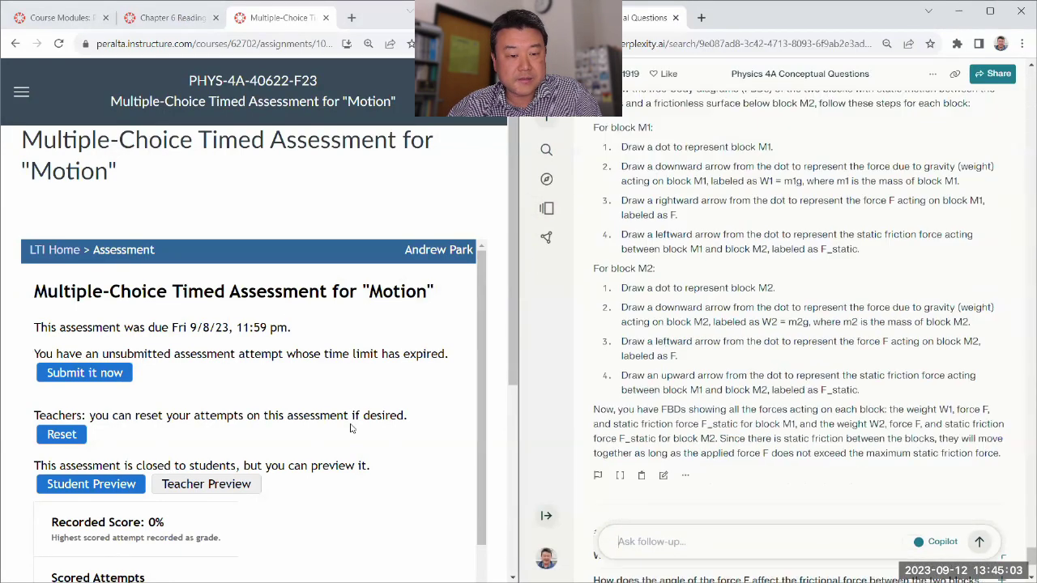
pyautogui.scroll(-4, 351, 429)
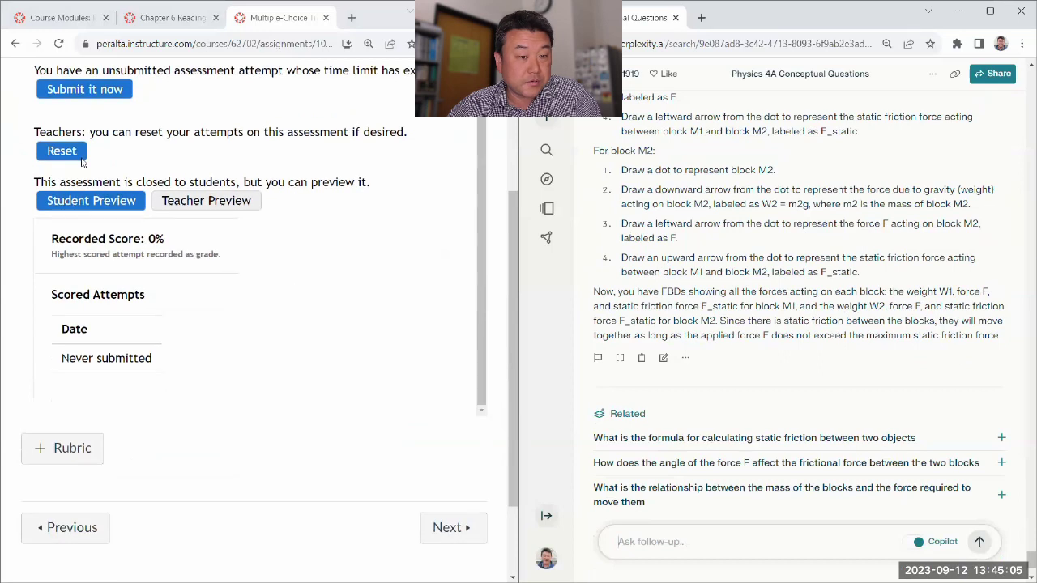
# Reset the assessment's attempts, start the timed Motion quiz, and scroll down to Question 1
pyautogui.click(62, 152)
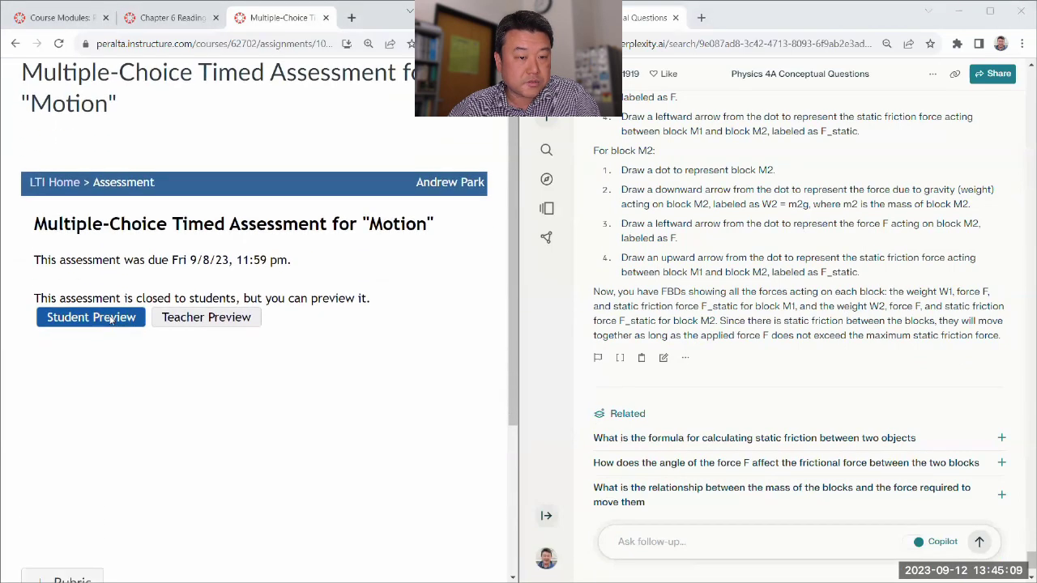
pyautogui.click(111, 320)
pyautogui.scroll(-3, 288, 312)
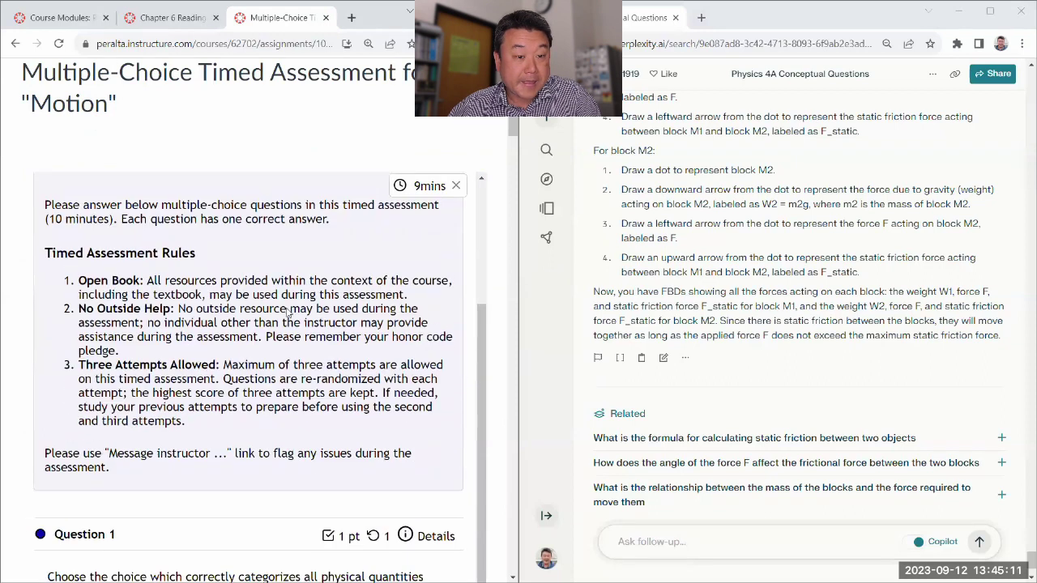
pyautogui.scroll(2, 461, 208)
pyautogui.scroll(-2, 499, 159)
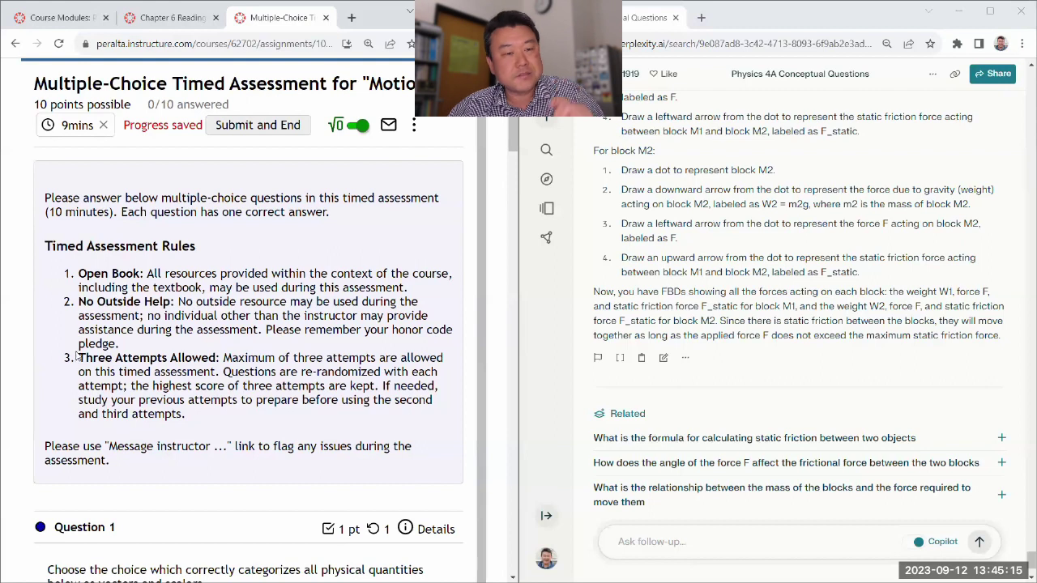
pyautogui.scroll(-2, 87, 344)
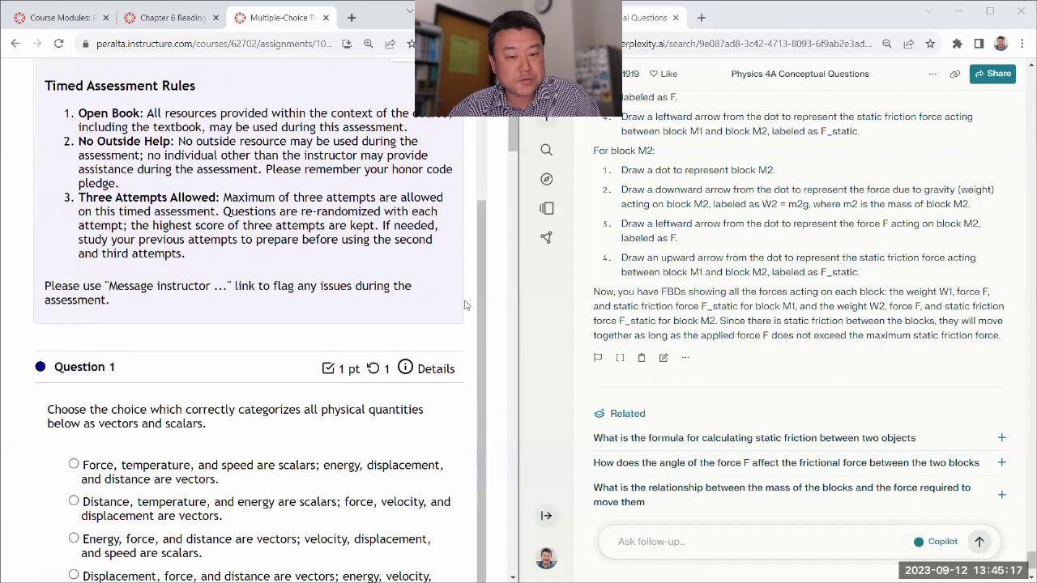
pyautogui.scroll(-2, 90, 273)
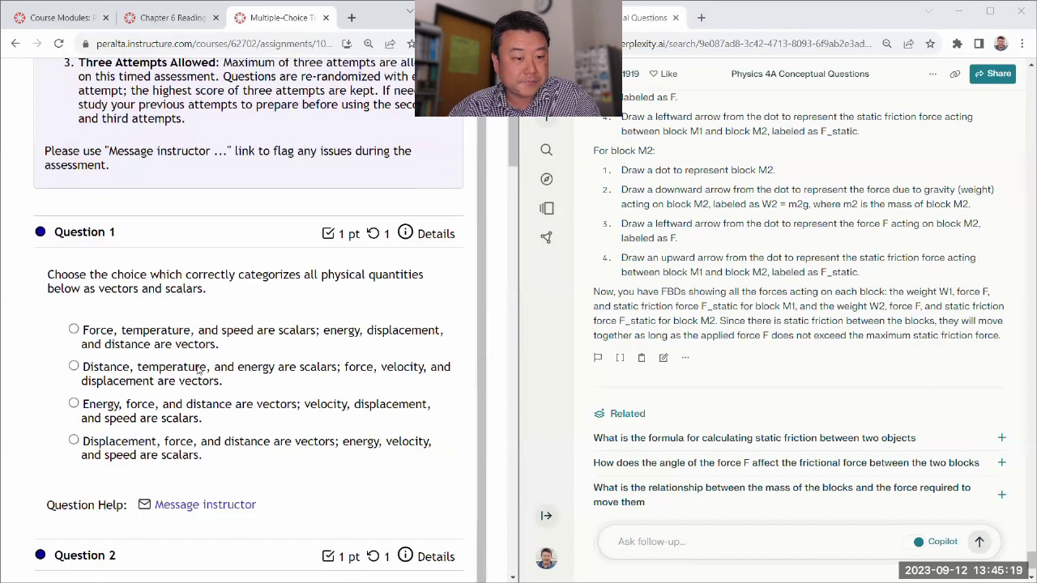
# Ask Perplexity Question 1 with choices labelled (a)–(d), then mark answer (b): distance, temperature, energy
pyautogui.moveTo(199, 371); pyautogui.dragTo(240, 456)
pyautogui.hotkey('ctrl', 'c')
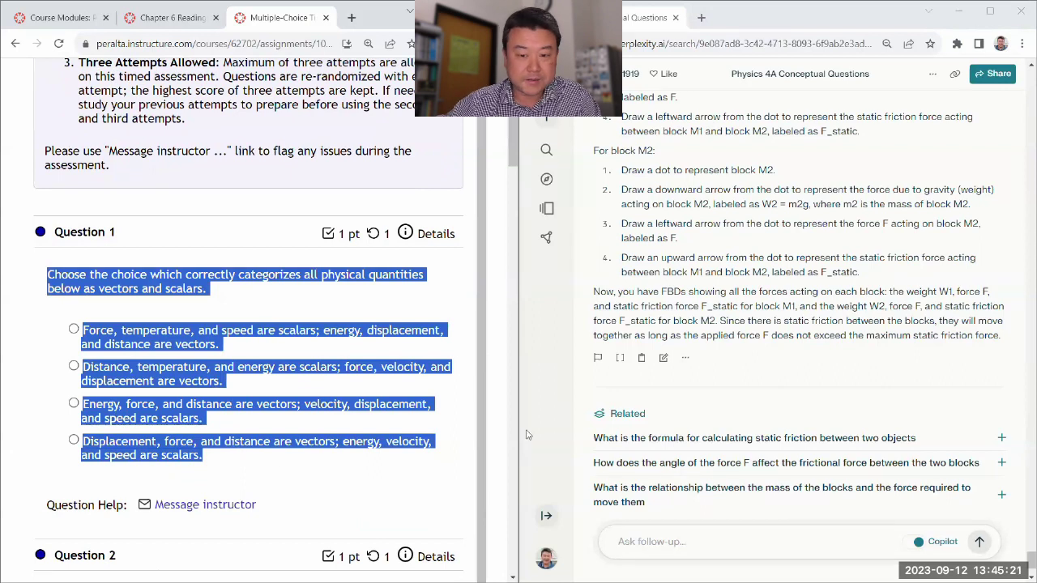
pyautogui.click(656, 539)
pyautogui.hotkey('ctrl', 'v')
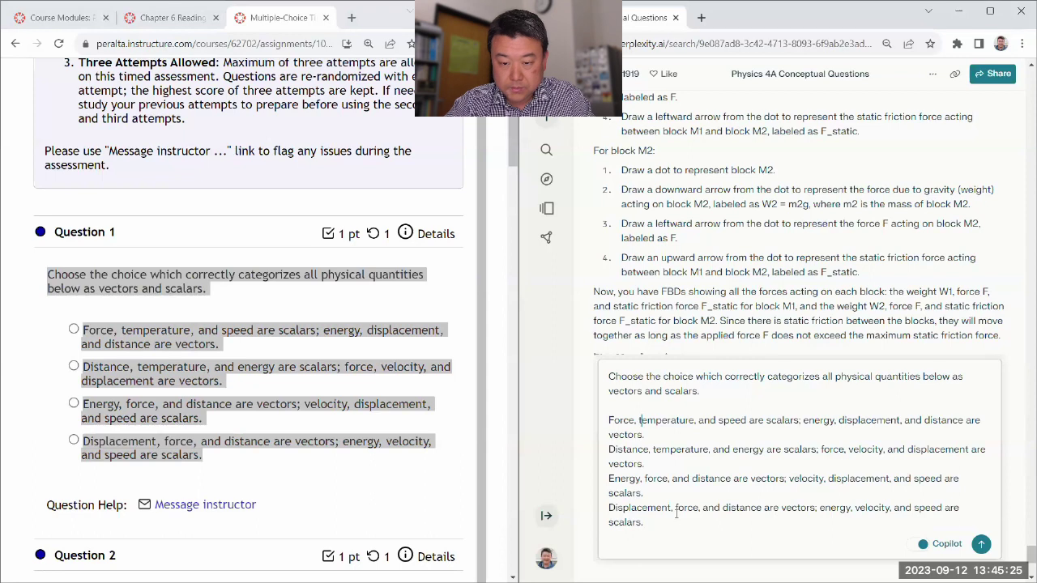
pyautogui.write('(a) ')
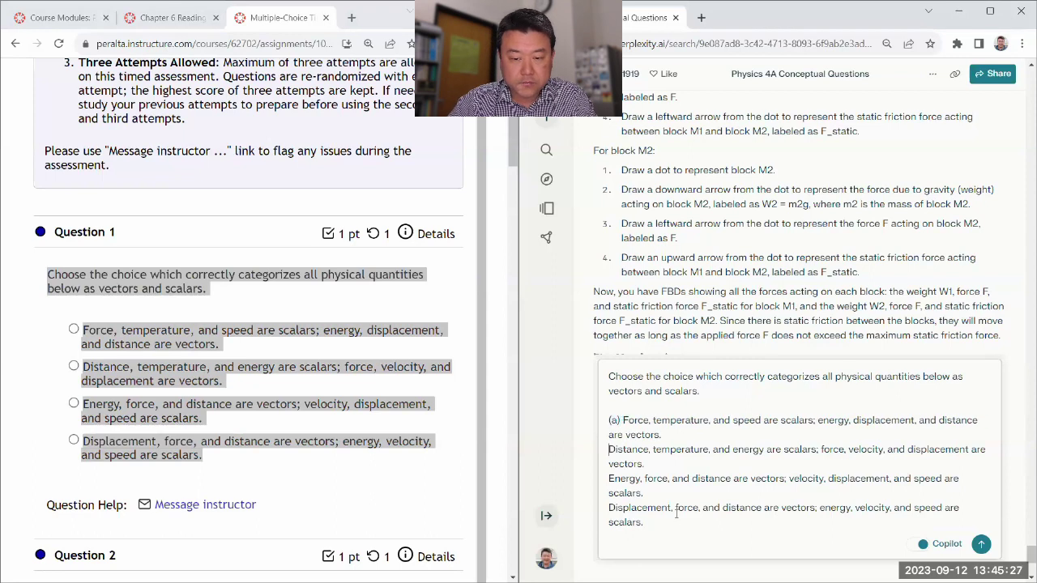
pyautogui.write('(b) ')
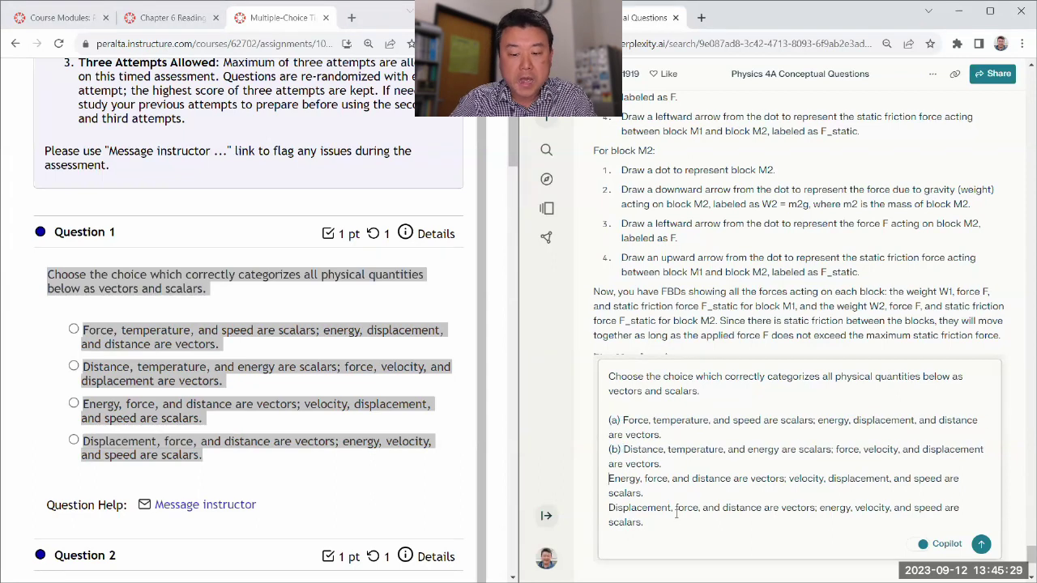
pyautogui.write('(c) ')
pyautogui.write('(d)')
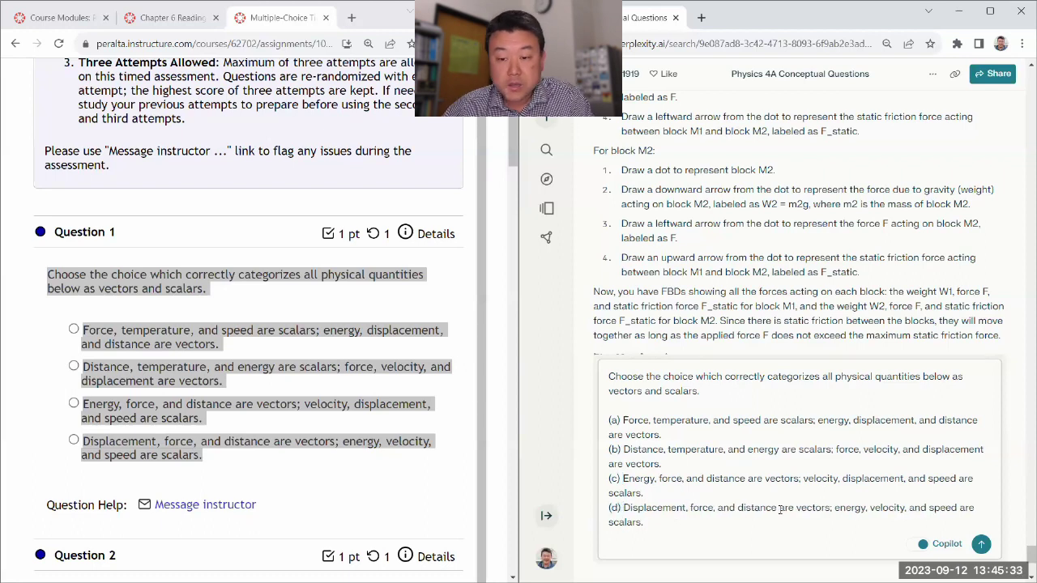
pyautogui.click(979, 546)
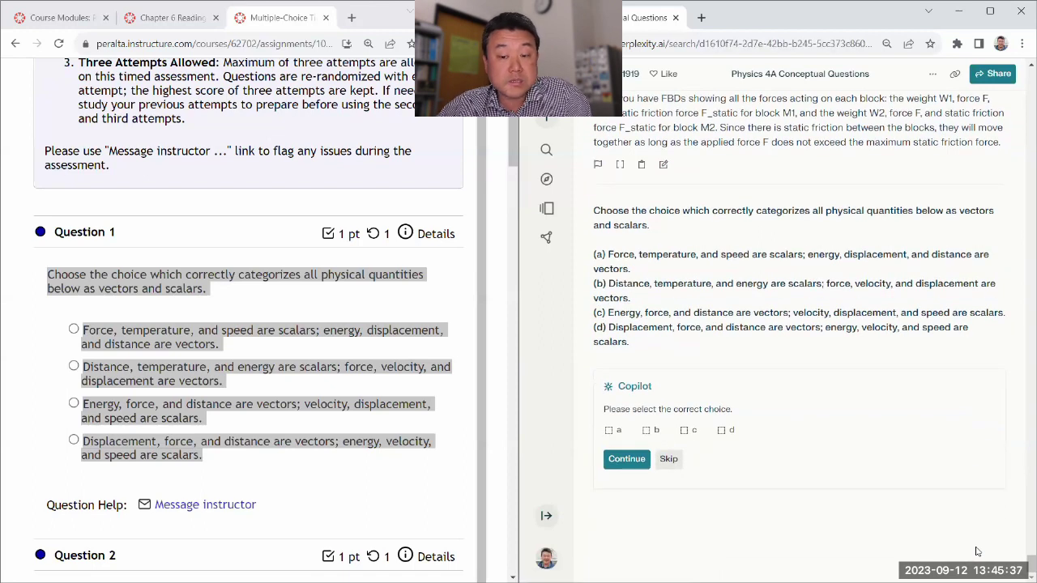
pyautogui.click(668, 458)
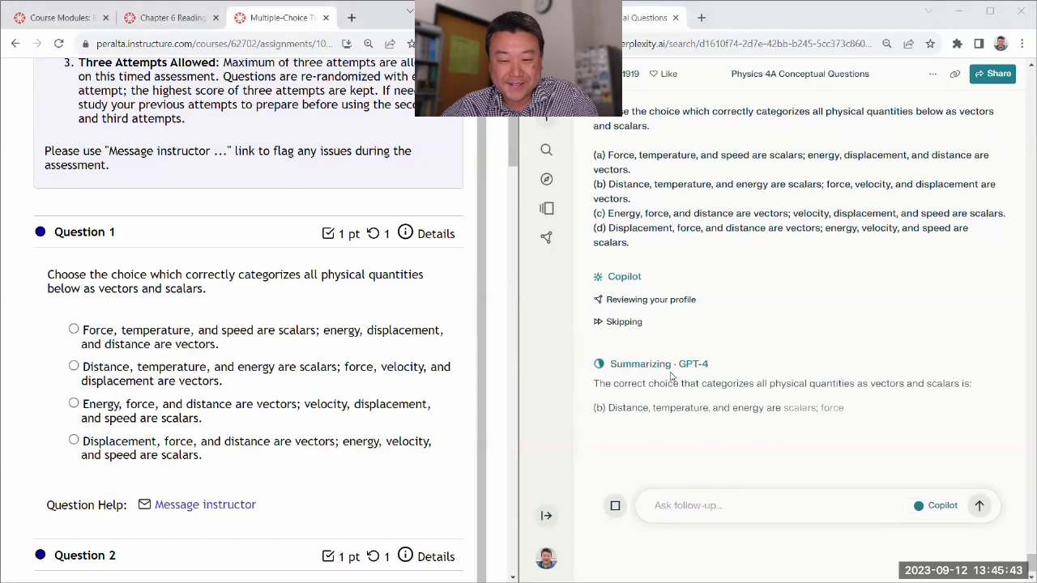
pyautogui.click(422, 374)
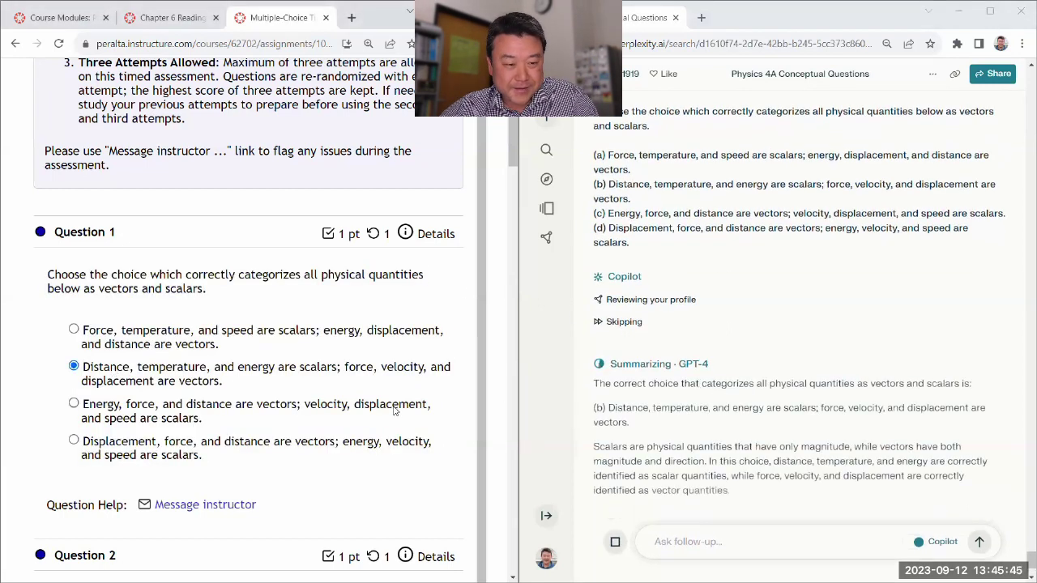
# Ask Perplexity the reaction-time Question 2 with options labelled (a)–(d), then select 0.20 second in the quiz
pyautogui.scroll(-5, 332, 409)
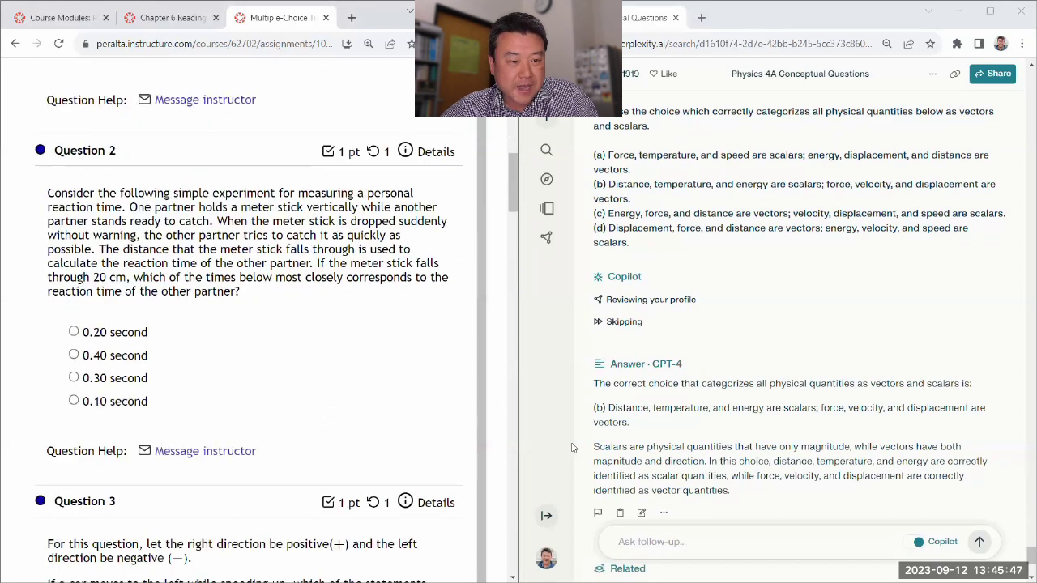
pyautogui.moveTo(47, 193); pyautogui.dragTo(205, 395)
pyautogui.hotkey('ctrl', 'c')
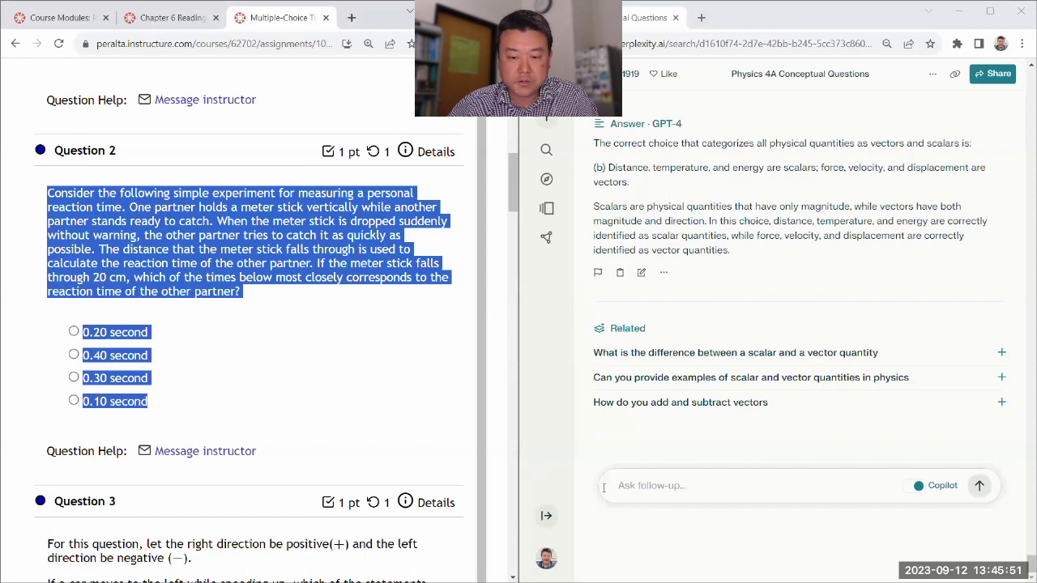
pyautogui.click(638, 490)
pyautogui.hotkey('ctrl', 'v')
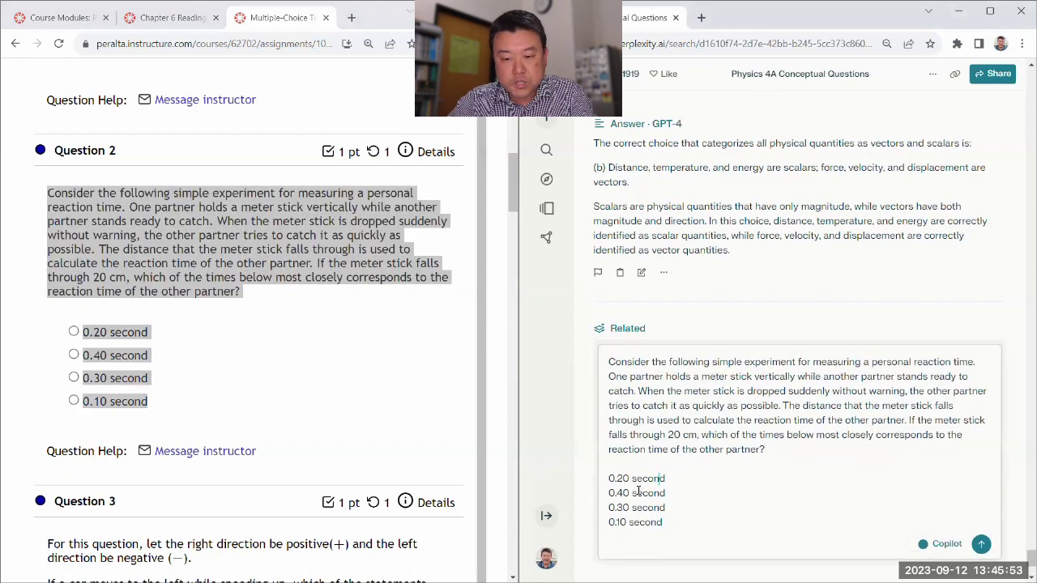
pyautogui.write('(a) ')
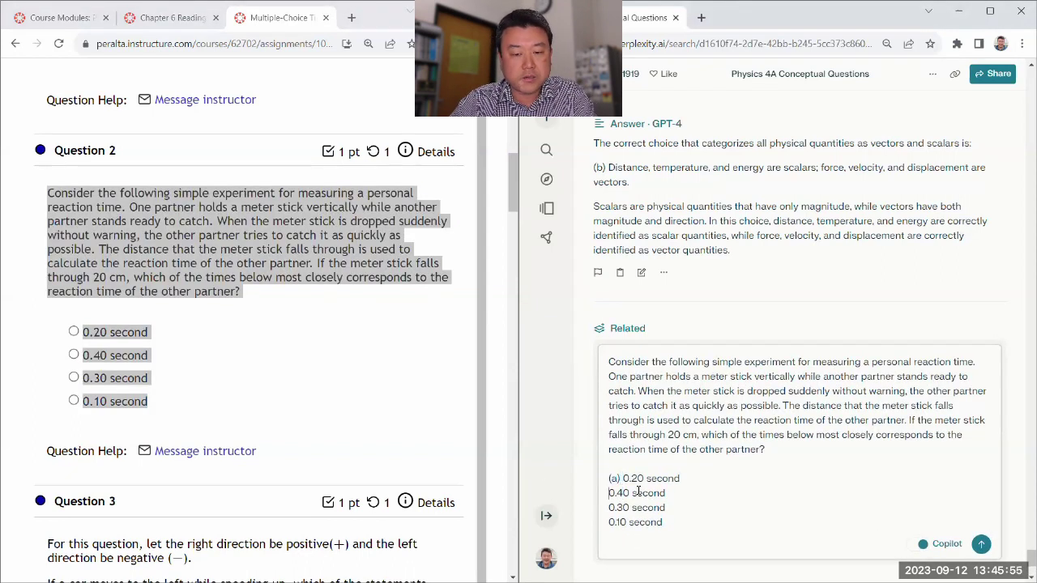
pyautogui.write('(b) ')
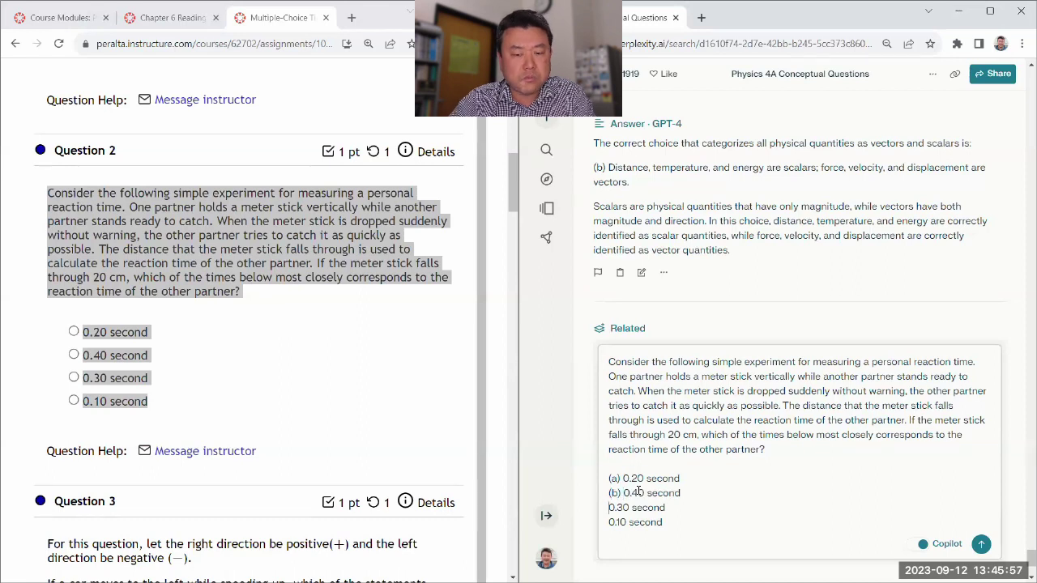
pyautogui.write('(c) ')
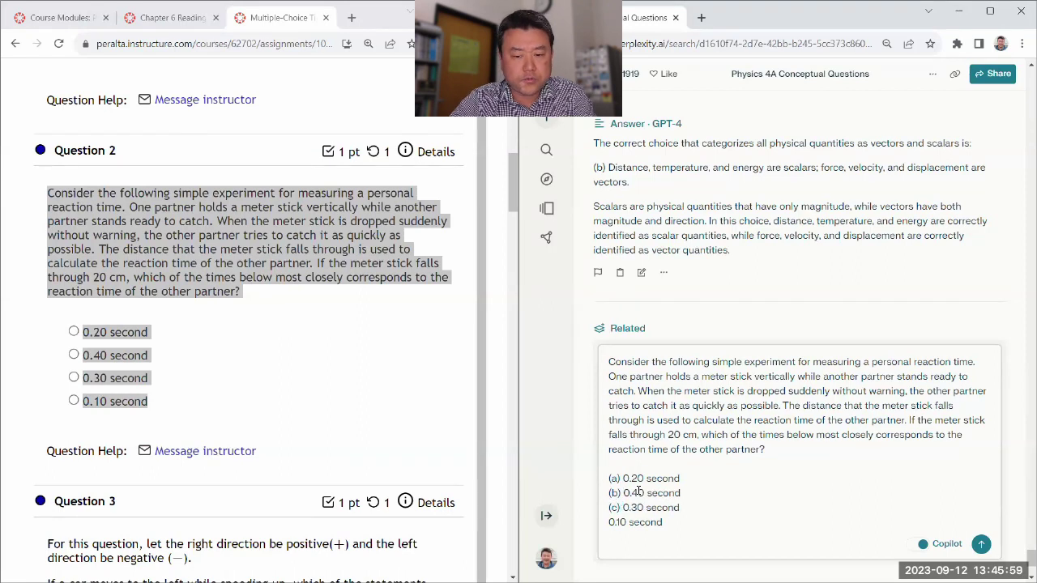
pyautogui.write('(d)')
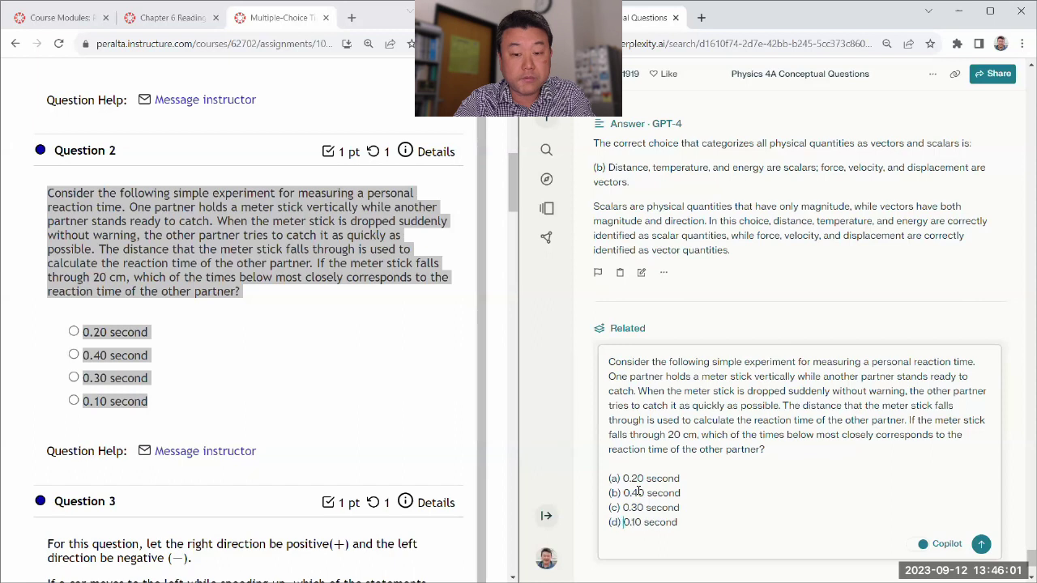
pyautogui.click(981, 544)
pyautogui.click(420, 299)
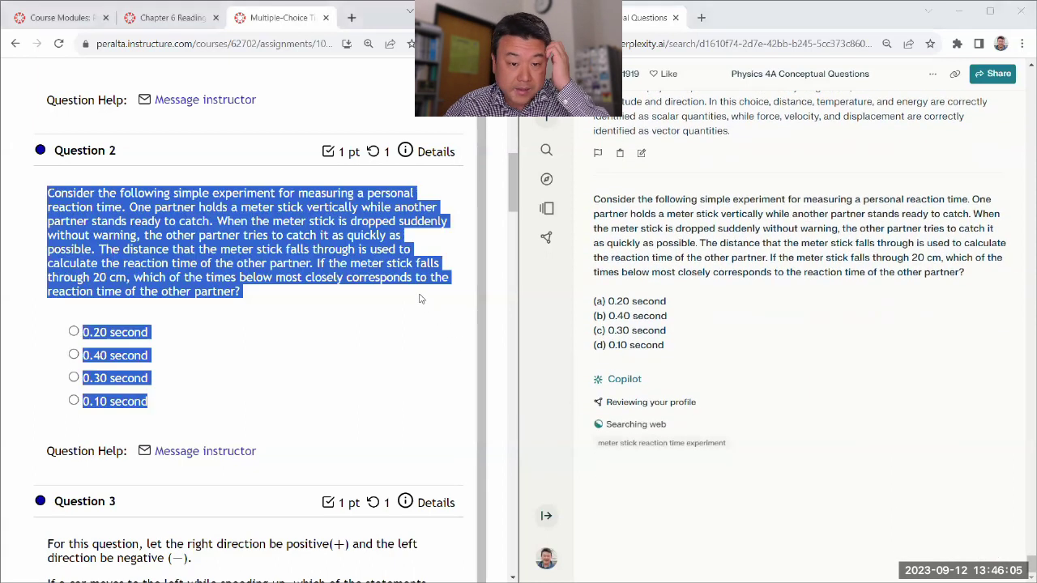
pyautogui.click(420, 299)
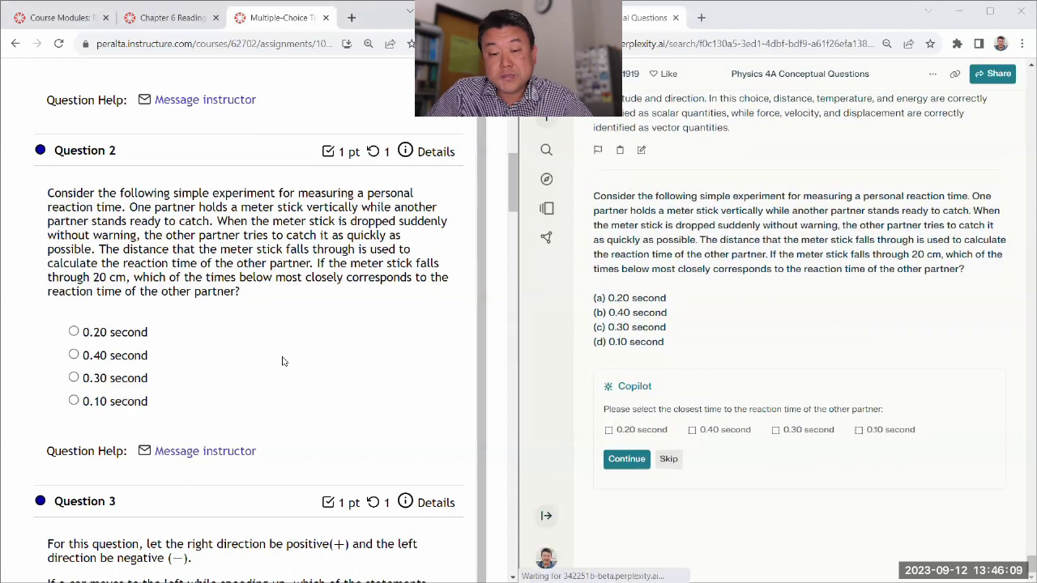
pyautogui.click(669, 458)
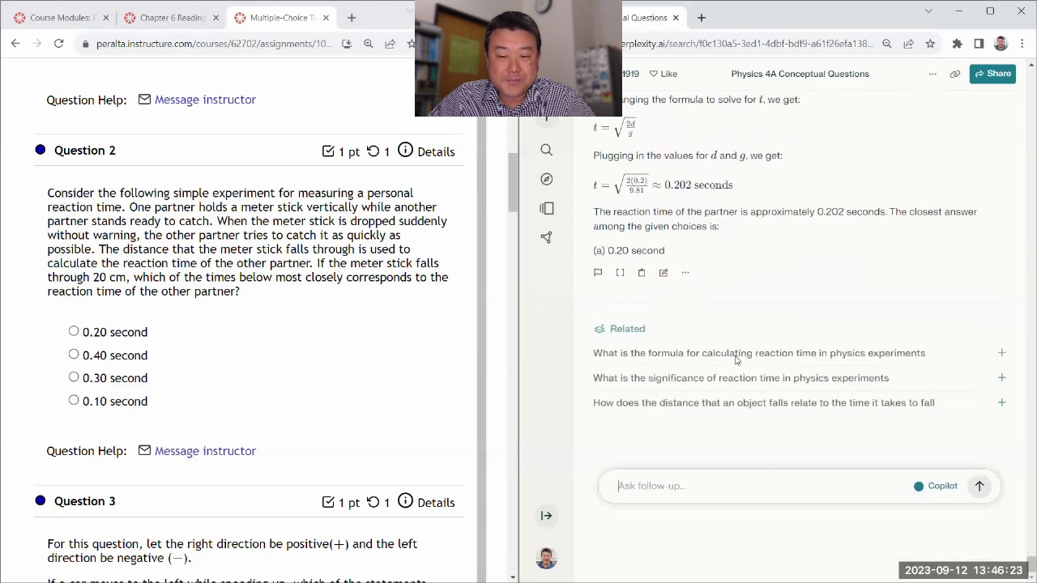
pyautogui.click(72, 332)
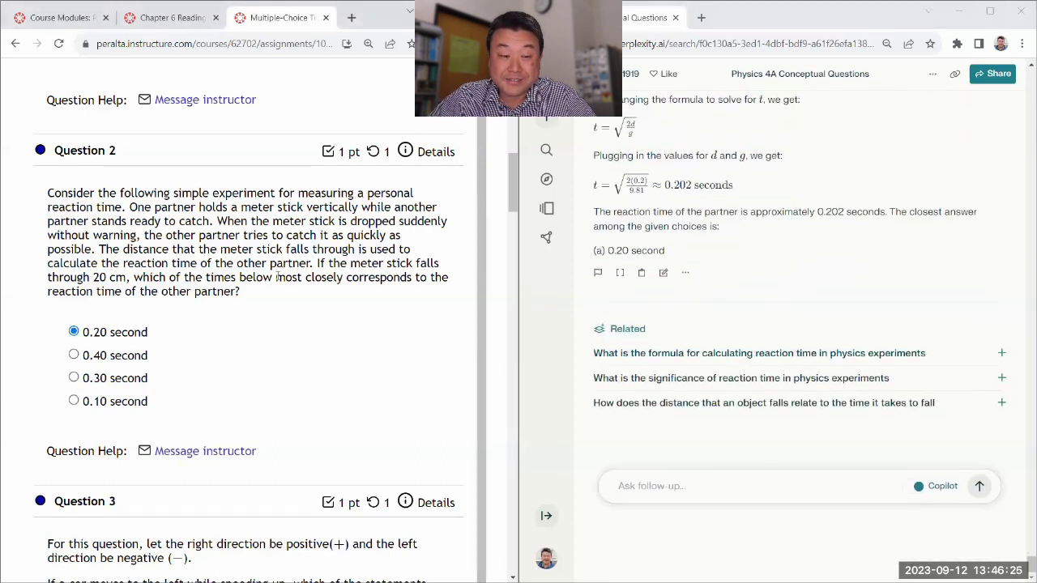
# Paste Question 3 into Perplexity, rejoin its broken option lines, label the options (a)–(d), and submit
pyautogui.scroll(-3, 300, 288)
pyautogui.moveTo(39, 278); pyautogui.dragTo(386, 437)
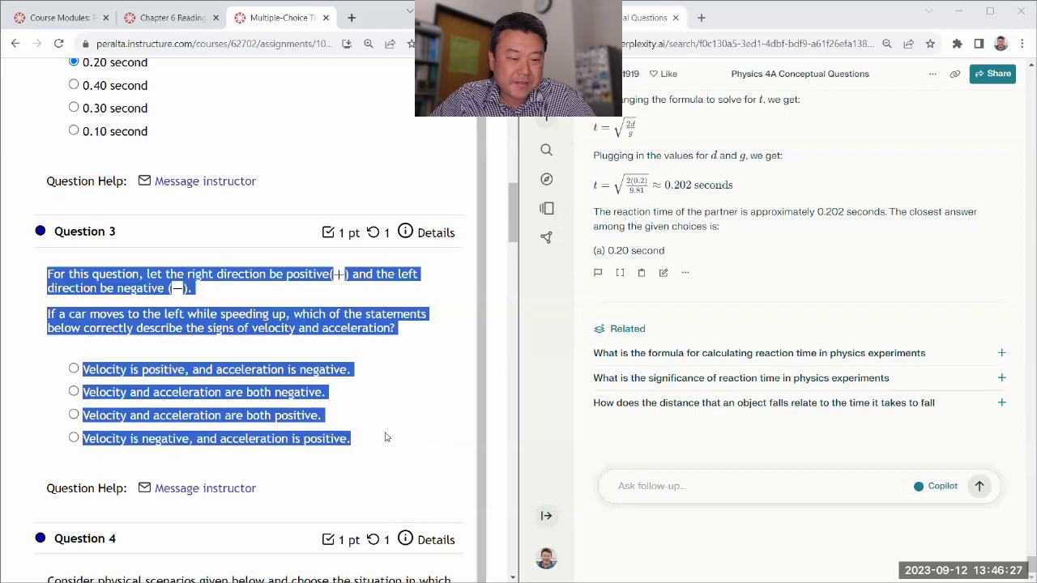
pyautogui.click(662, 493)
pyautogui.write('For this question, let the right direction be positive( ) and the left direction be negative ( ).  If a car moves to the left while speeding up, which of the statements below correctly describe the signs of velocity and acceleration?  Velocity is positive, and acceleration is negative. Velocity and acceleration are both negative. Velocity and acceleration are both positive. Velocity is negative, and acceleration is positive.')
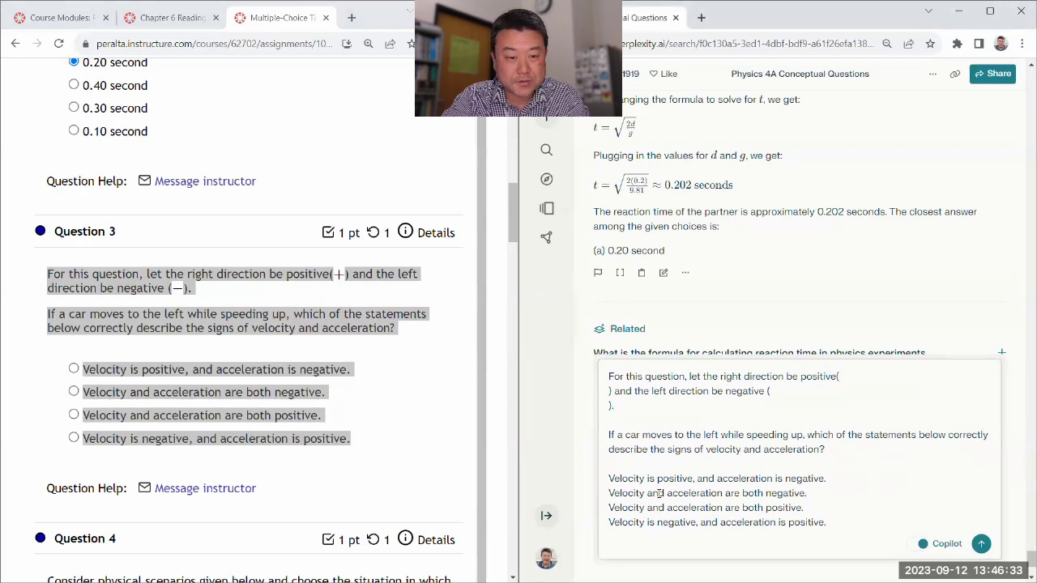
pyautogui.press('Delete')
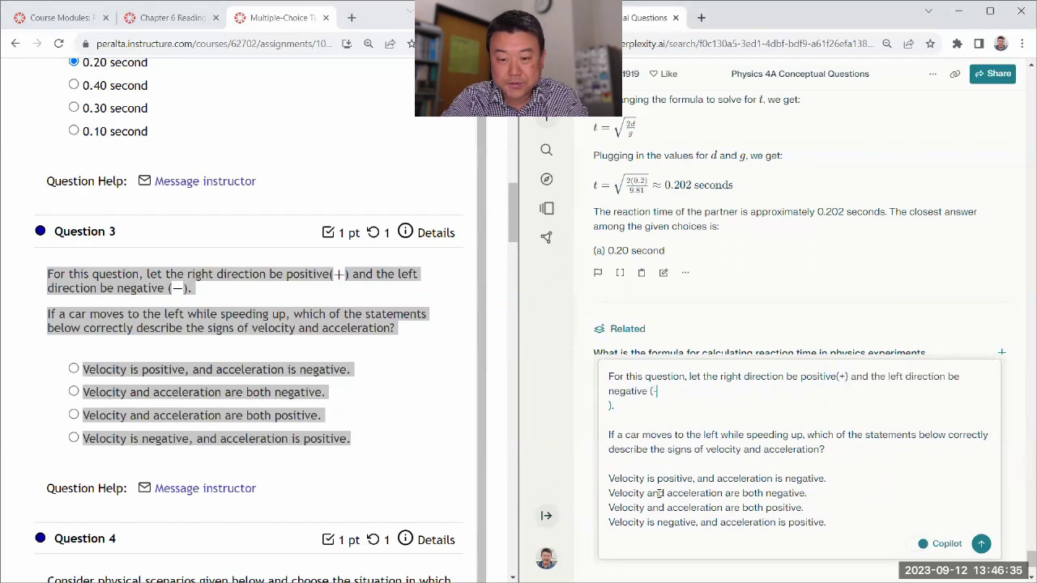
pyautogui.press('Delete')
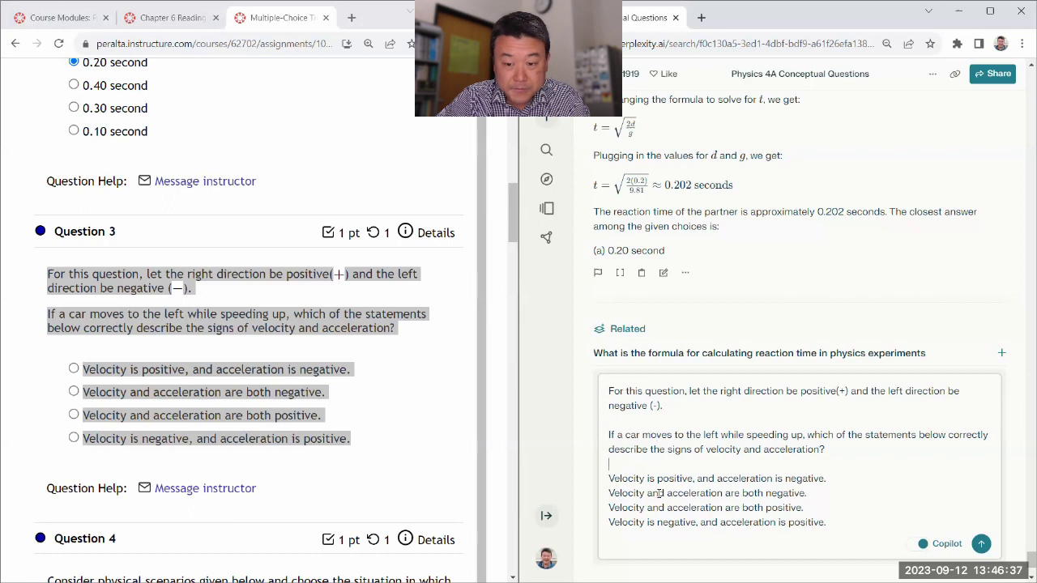
pyautogui.write('(a) ')
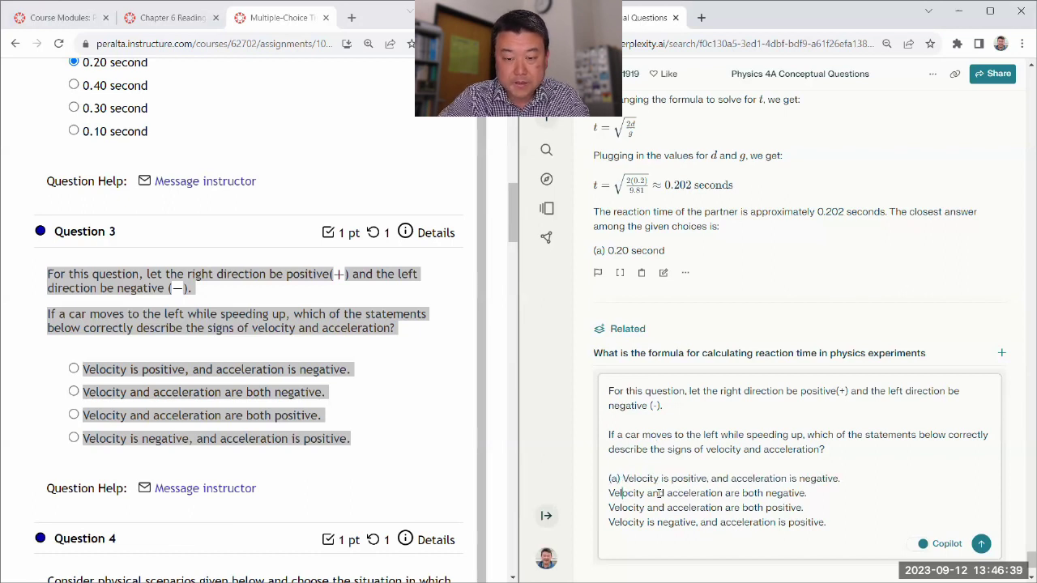
pyautogui.write('(b)')
pyautogui.press('Down')
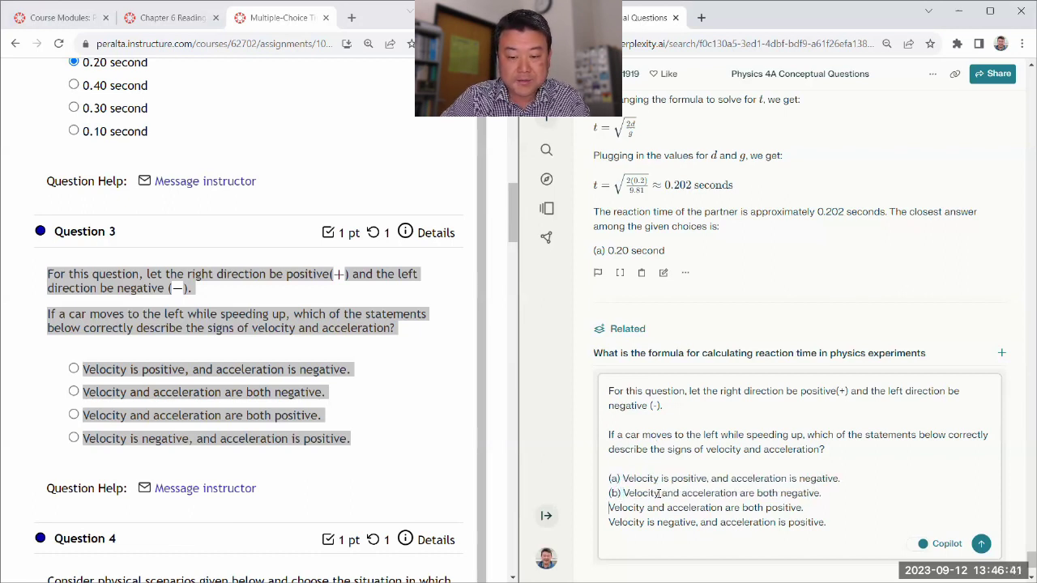
pyautogui.write('(c) ')
pyautogui.write('(d)')
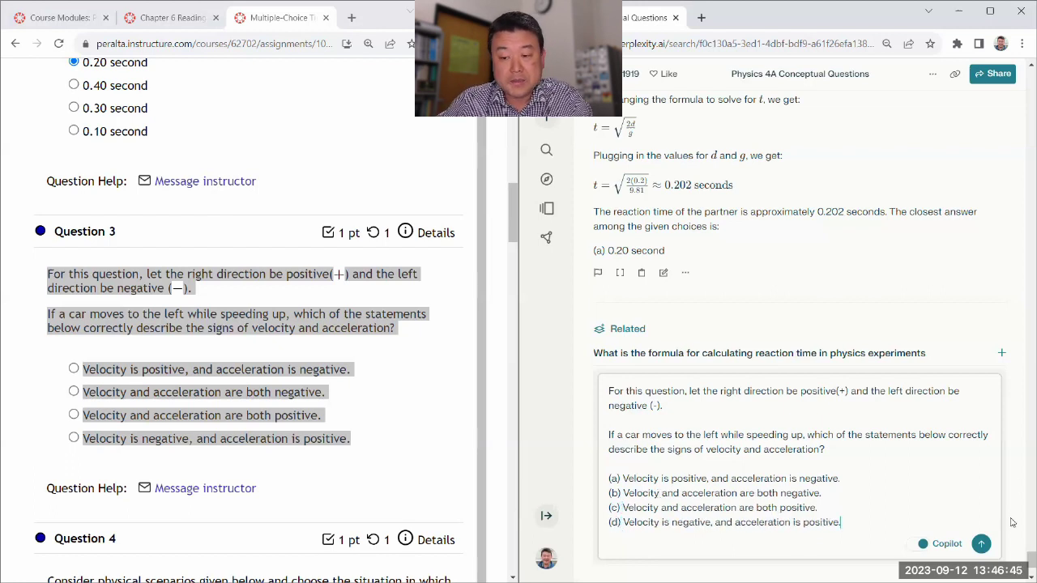
pyautogui.click(981, 544)
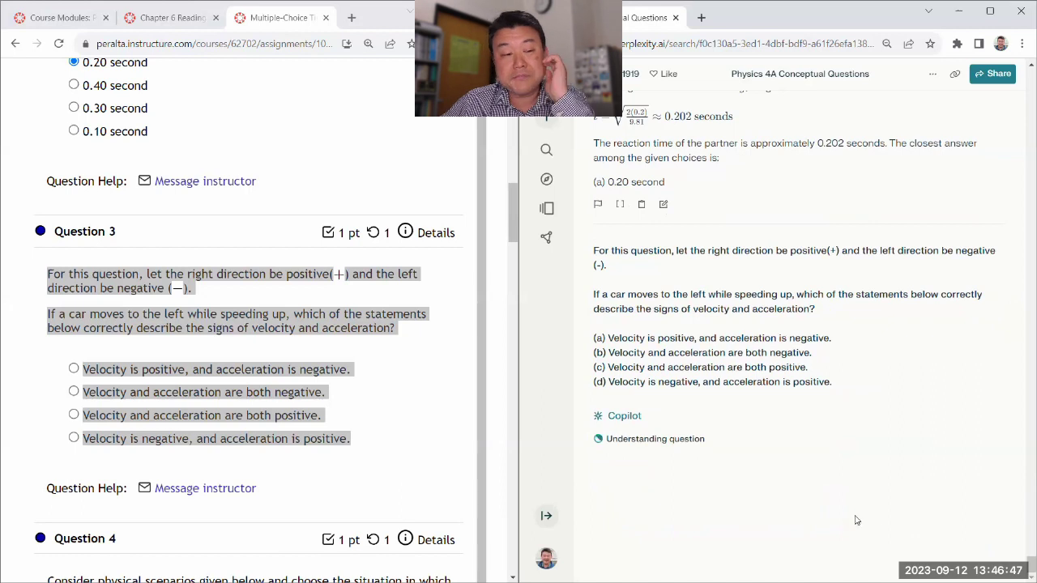
# Skip the Copilot clarification and mark 'Velocity and acceleration are both negative' for Question 3
pyautogui.click(430, 322)
pyautogui.click(675, 462)
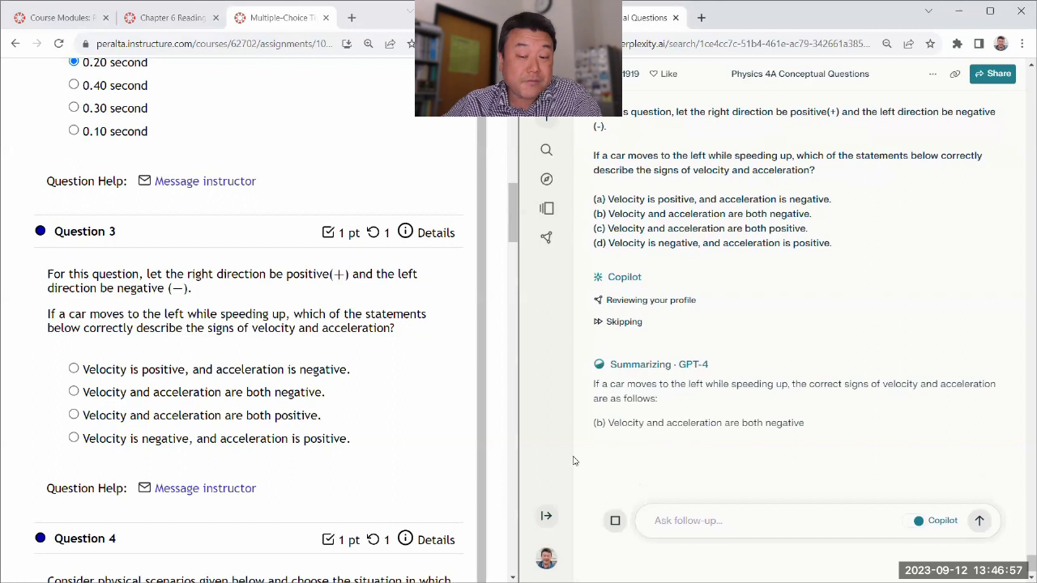
pyautogui.click(207, 393)
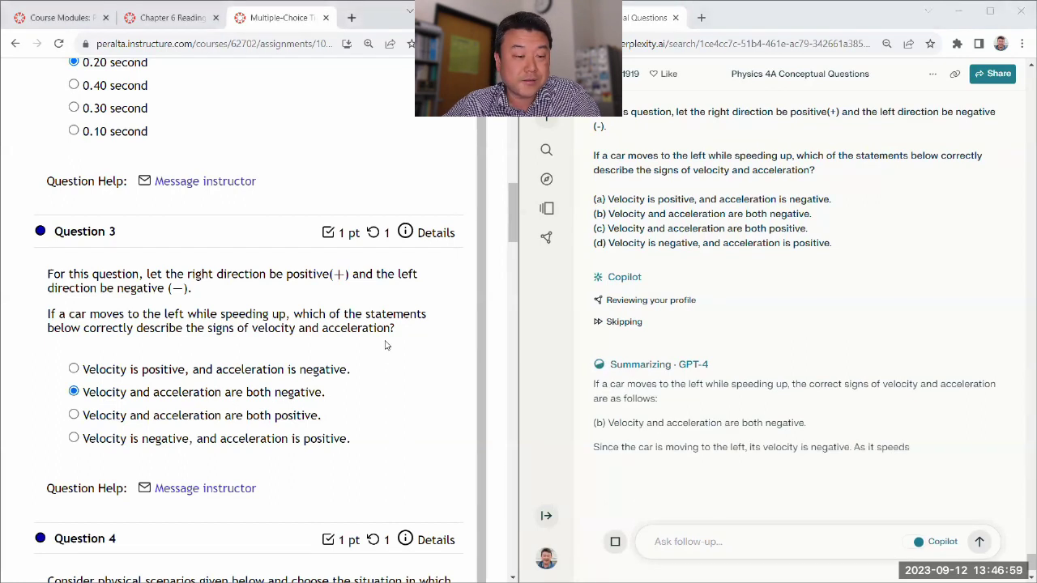
# Ask Perplexity Question 4 on zero velocity with nonzero acceleration, options labelled (a)–(d), getting answer (d)
pyautogui.scroll(-4, 414, 327)
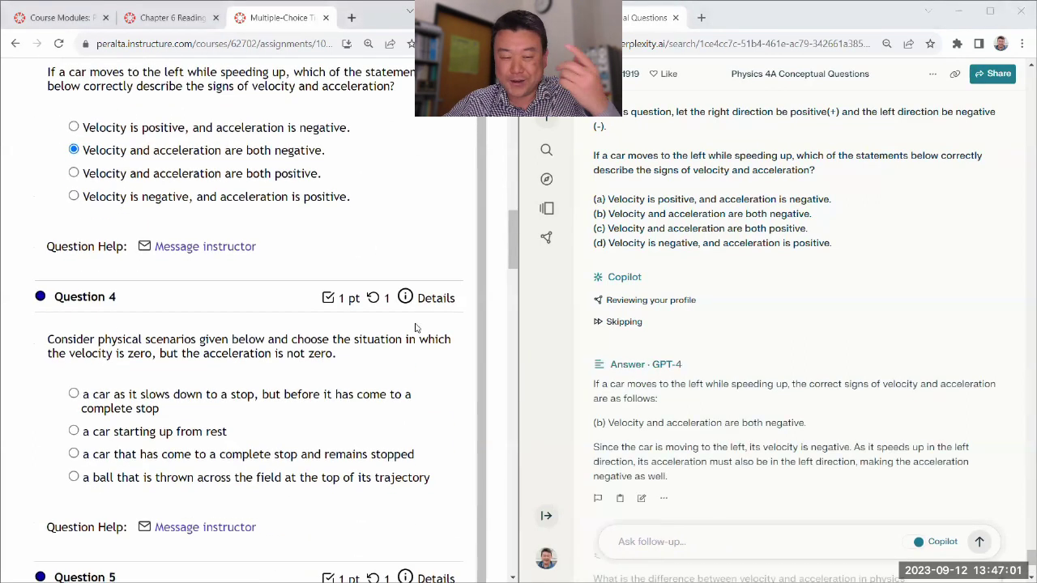
pyautogui.scroll(-1, 417, 328)
pyautogui.scroll(1, 417, 308)
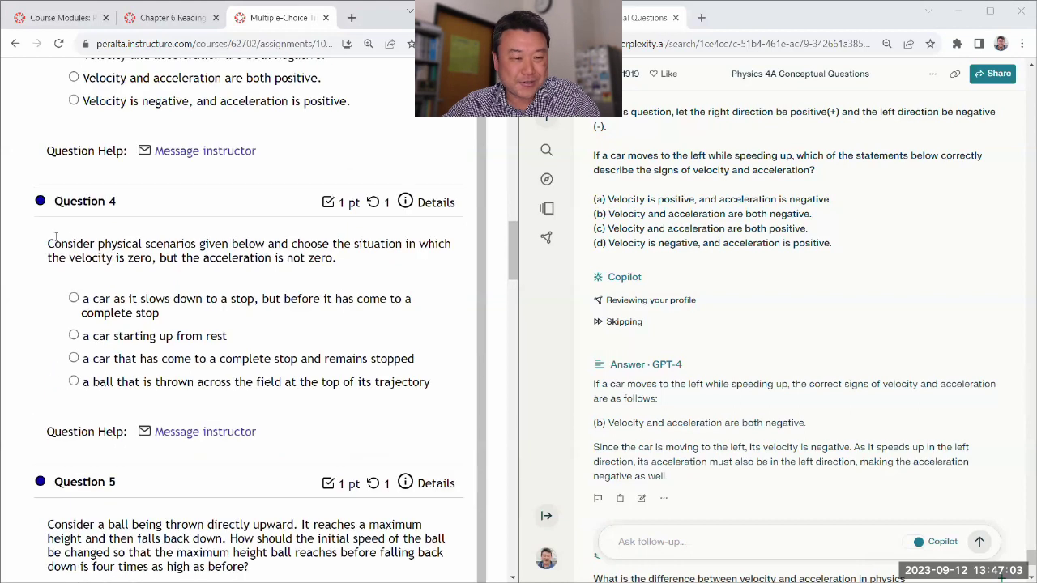
pyautogui.moveTo(47, 243); pyautogui.dragTo(492, 391)
pyautogui.hotkey('ctrl', 'c')
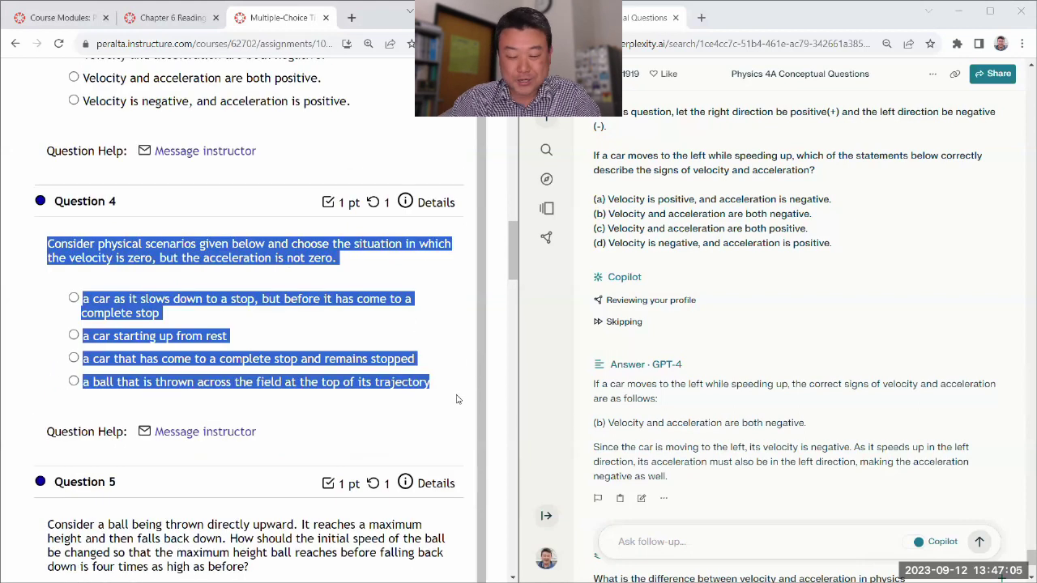
pyautogui.scroll(-3, 778, 405)
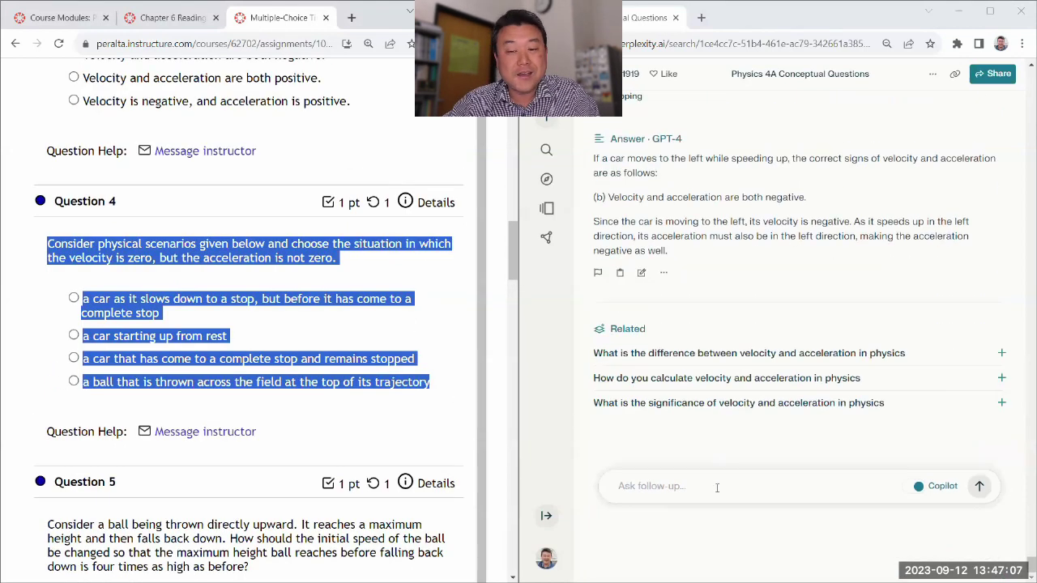
pyautogui.click(717, 488)
pyautogui.hotkey('ctrl', 'v')
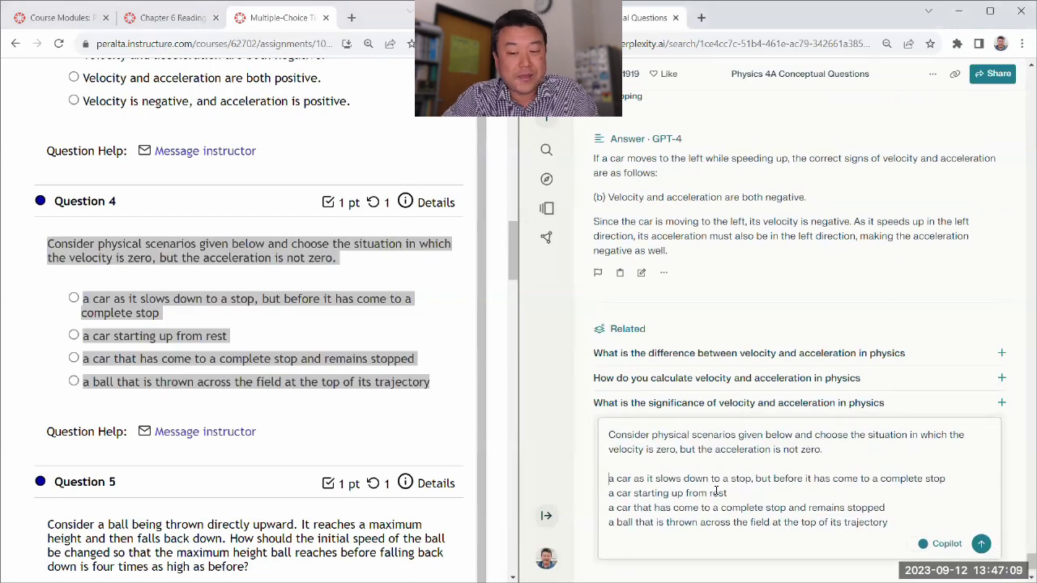
pyautogui.write('(a) ')
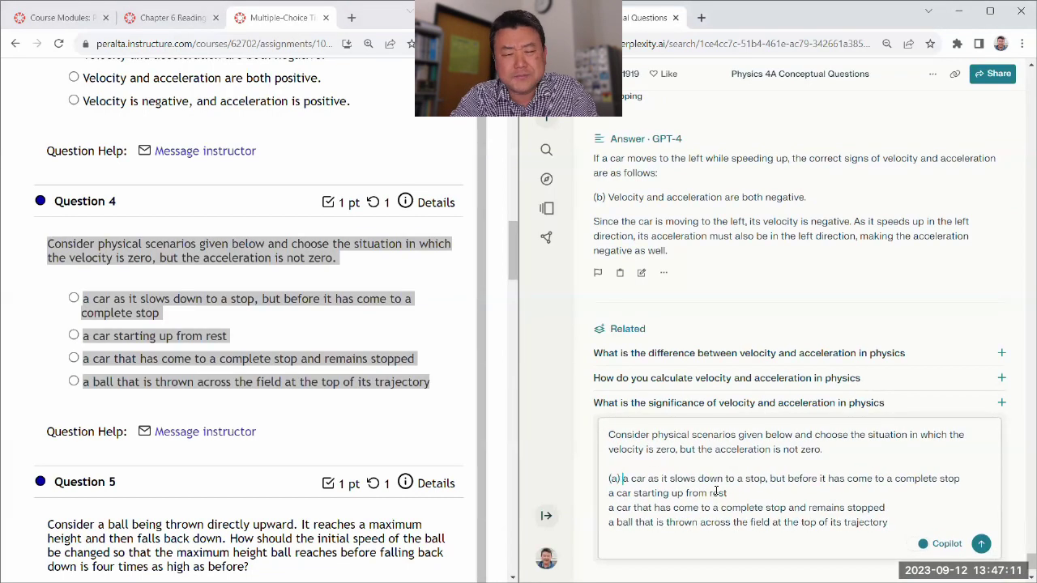
pyautogui.write('(b) ')
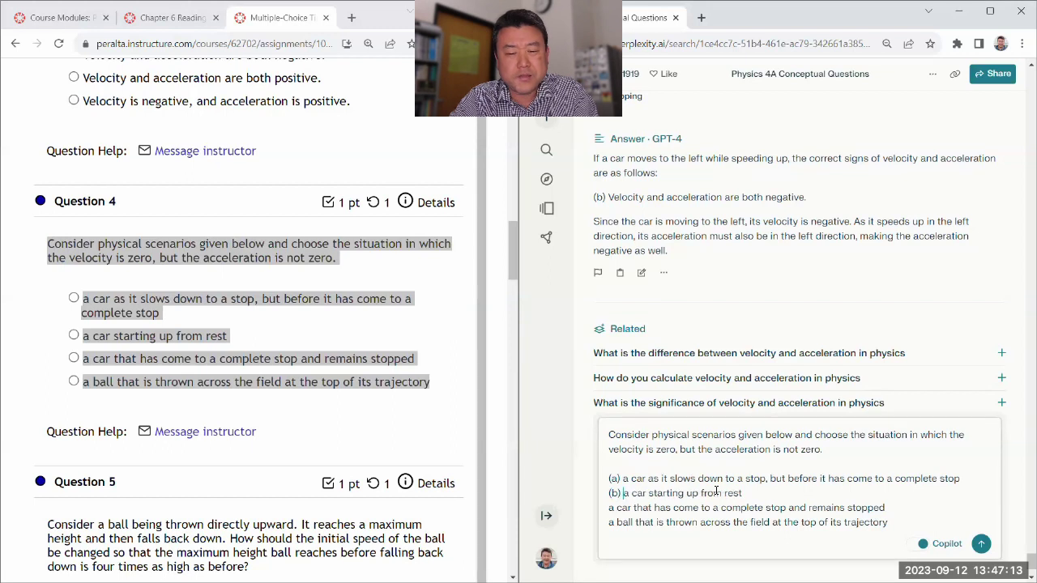
pyautogui.write('(c) ')
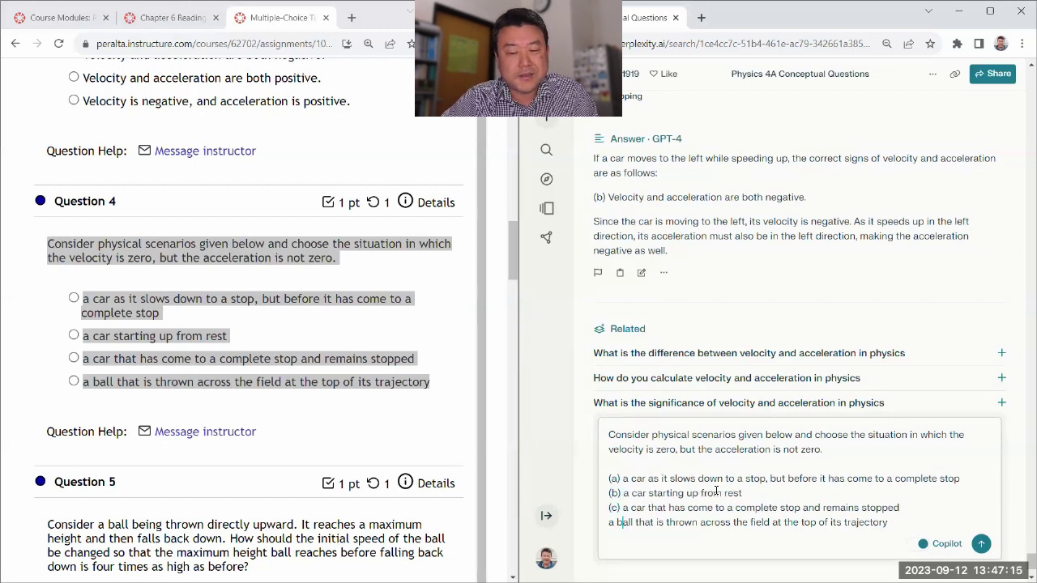
pyautogui.write('(d)')
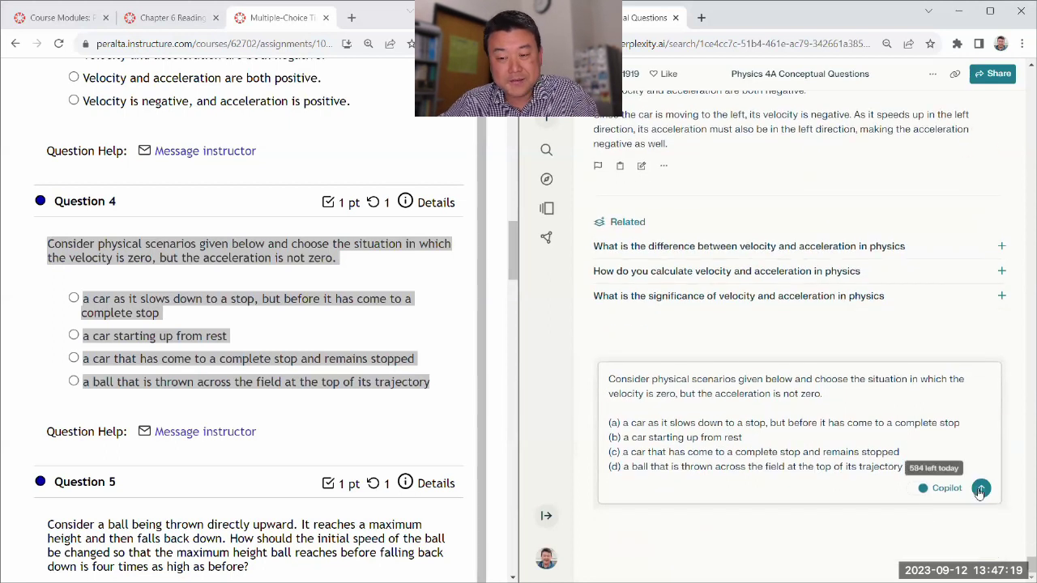
pyautogui.click(980, 488)
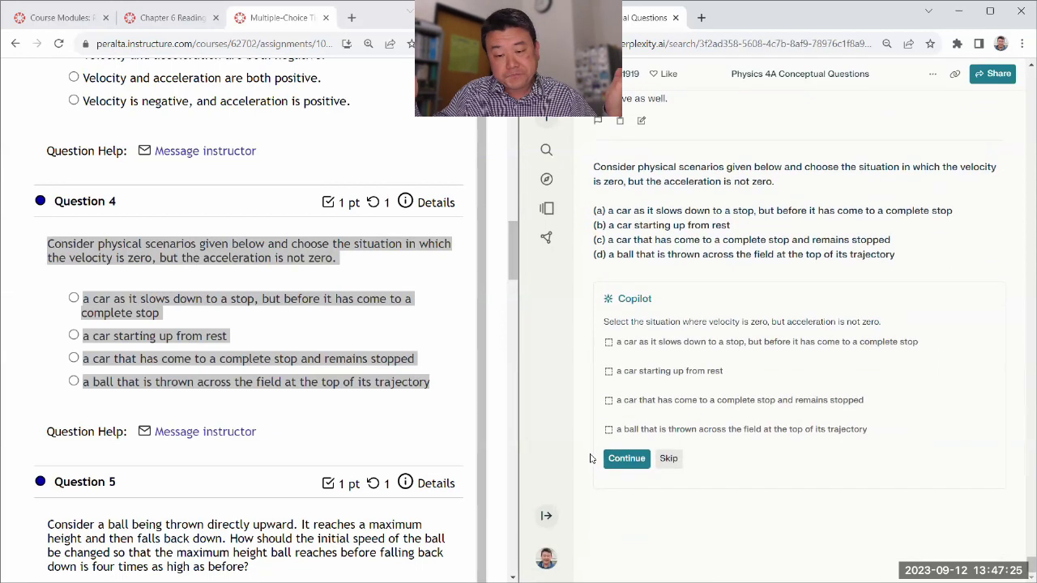
pyautogui.click(669, 458)
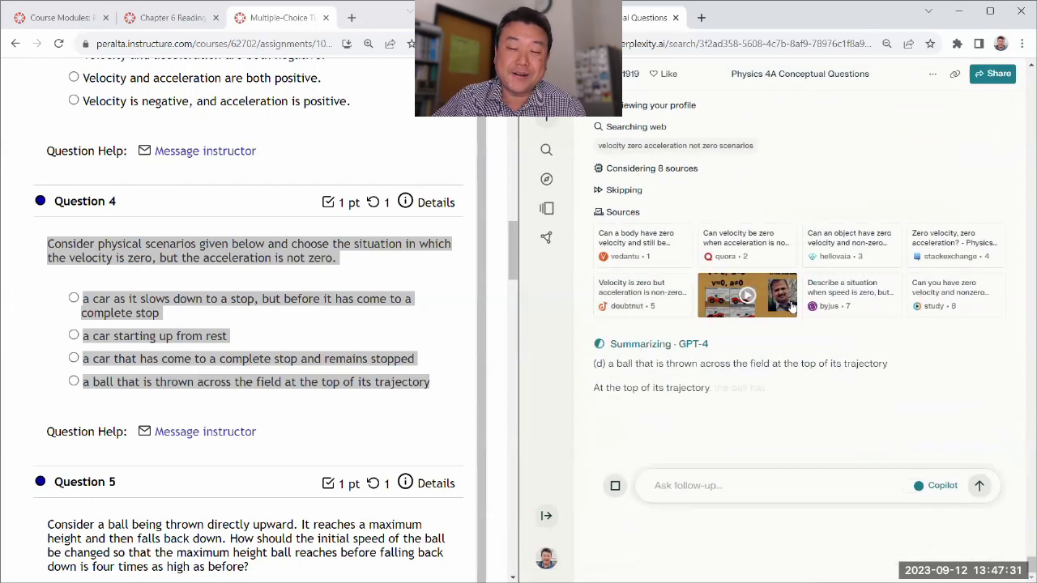
pyautogui.click(32, 407)
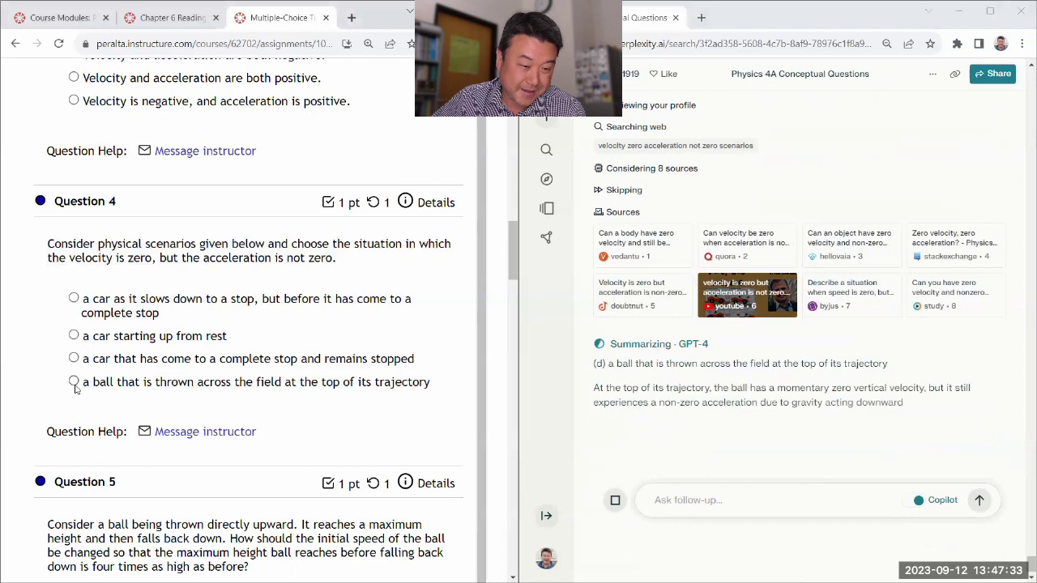
# Ask Perplexity Question 5 with options labelled (a)–(d), then mark 'Double the speed.' in the quiz
pyautogui.scroll(-4, 249, 379)
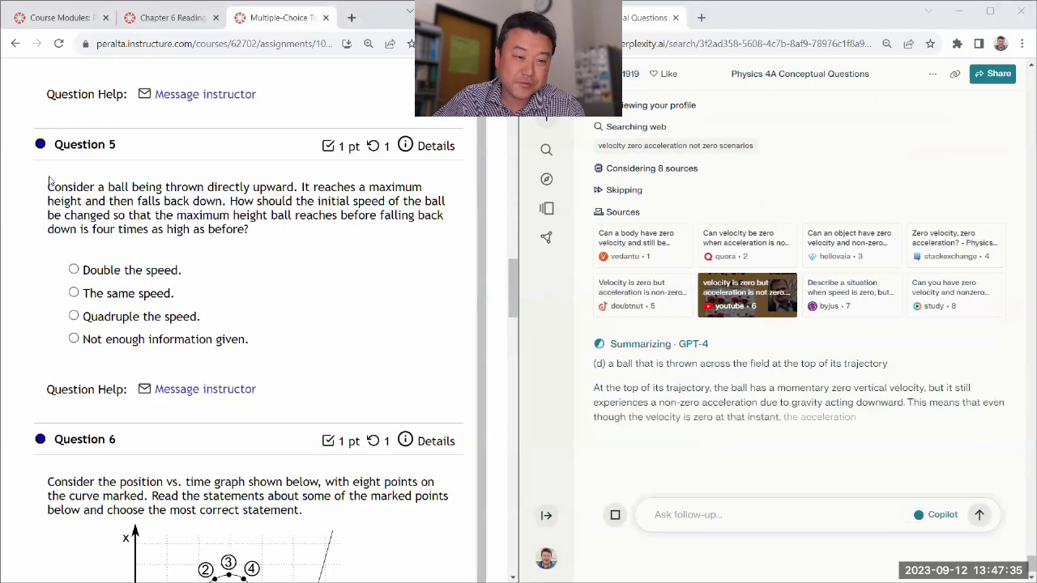
pyautogui.moveTo(48, 185); pyautogui.dragTo(340, 340)
pyautogui.hotkey('ctrl', 'c')
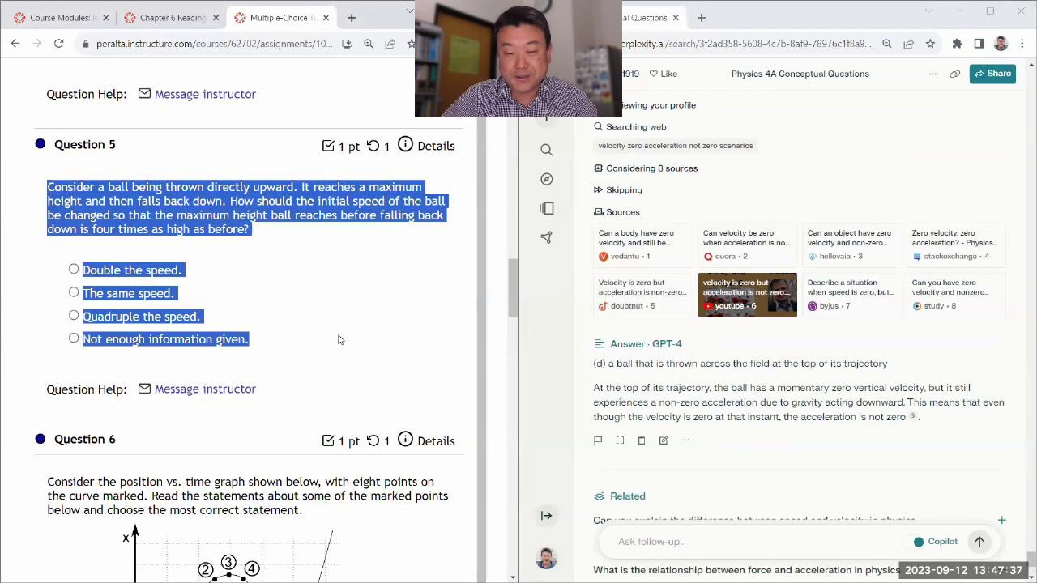
pyautogui.scroll(-2, 673, 463)
pyautogui.click(654, 485)
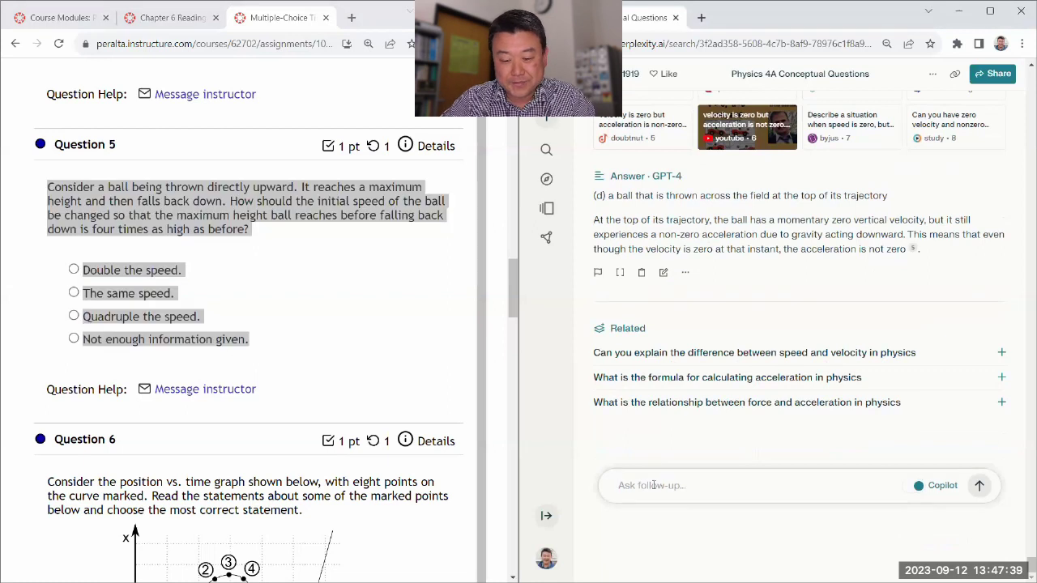
pyautogui.hotkey('ctrl', 'v')
pyautogui.write('(a) ')
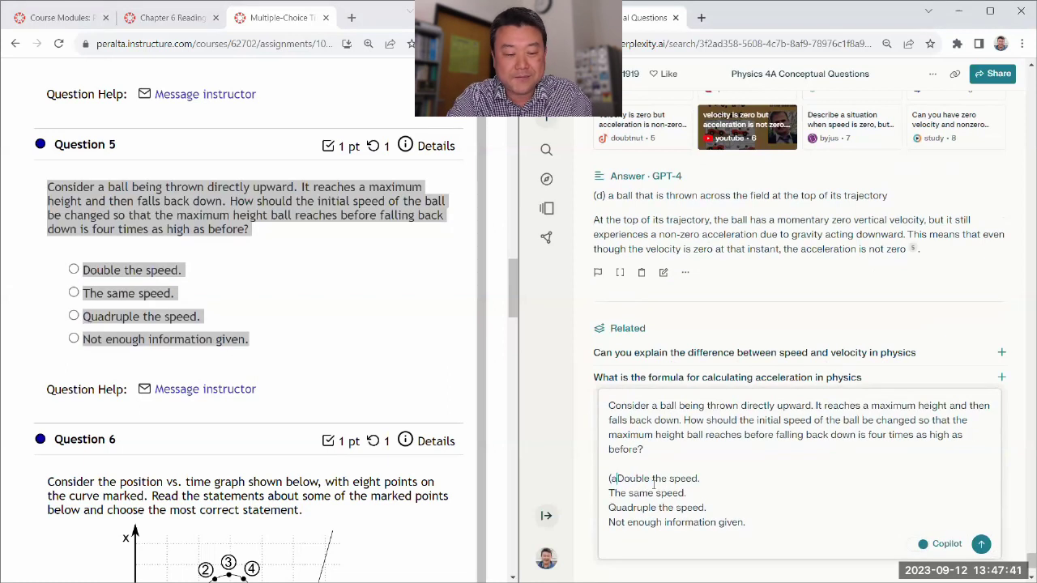
pyautogui.write('(b) ')
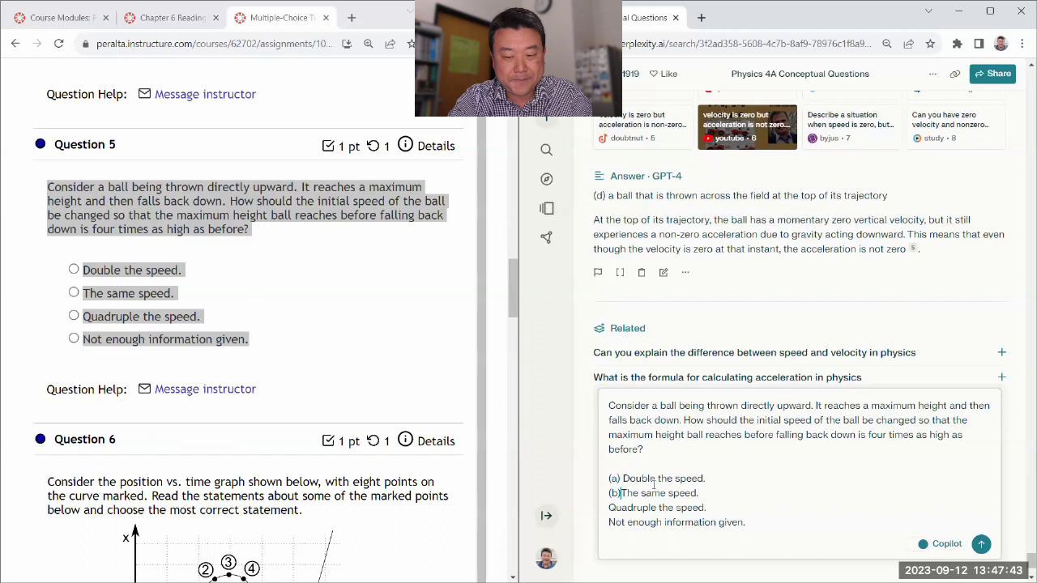
pyautogui.write('(c) ')
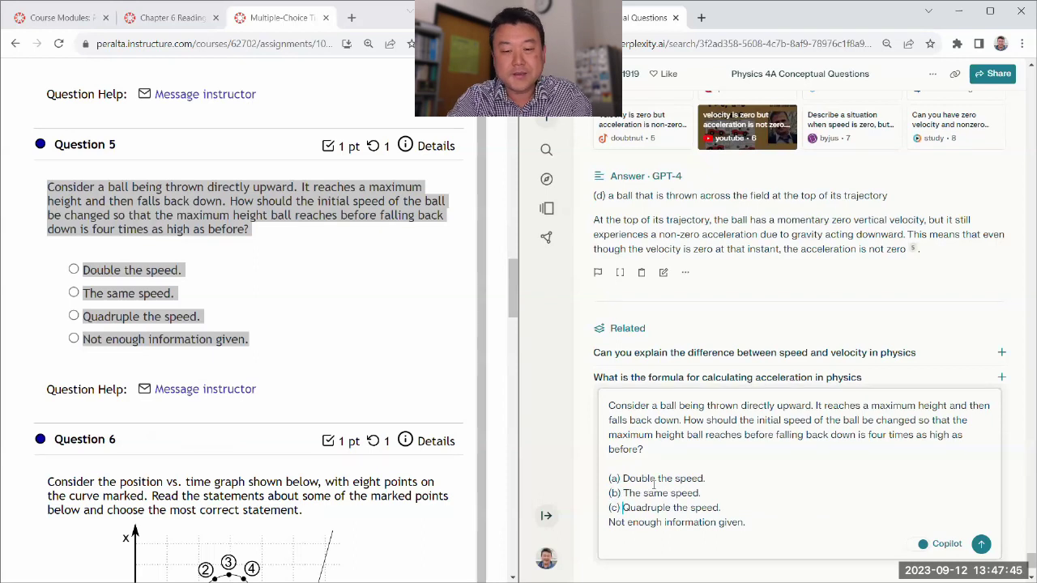
pyautogui.write('(d)')
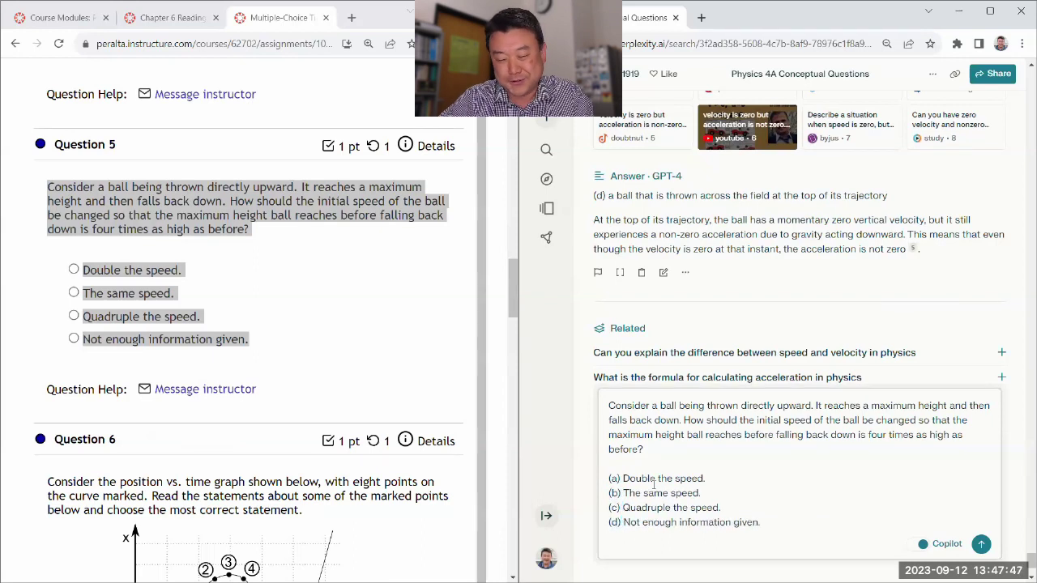
pyautogui.click(981, 544)
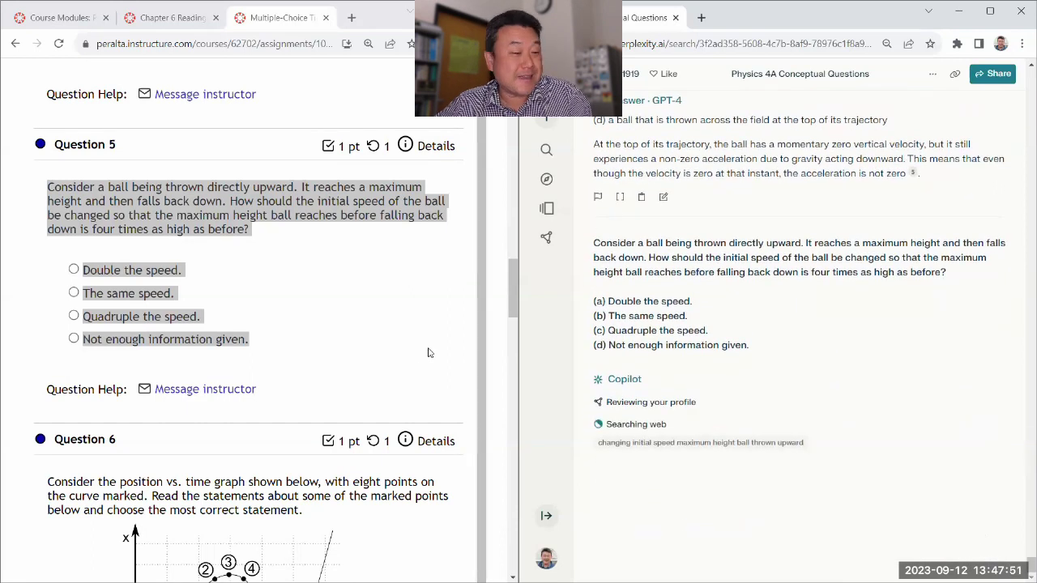
pyautogui.click(409, 376)
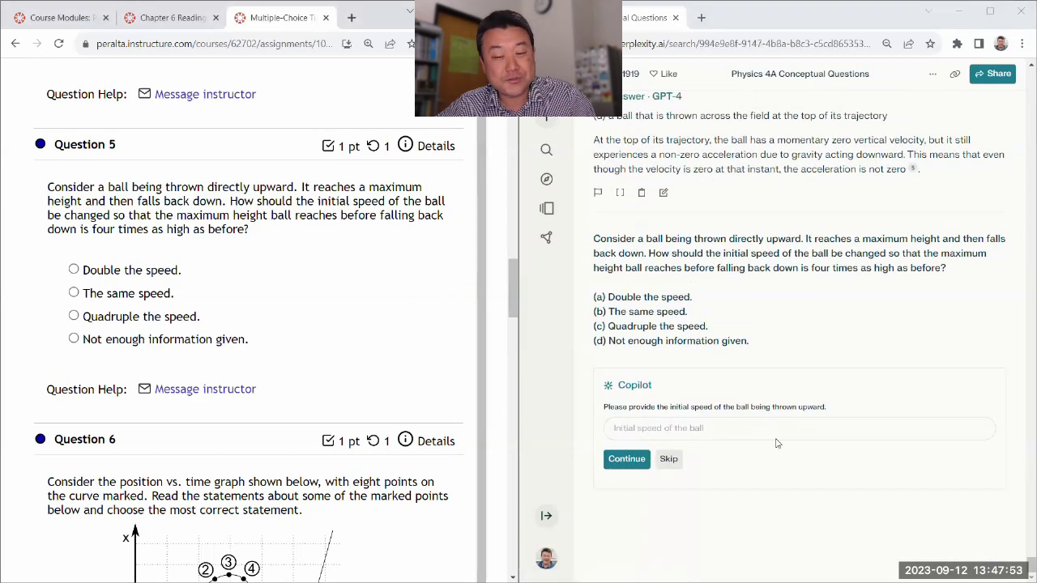
pyautogui.click(671, 458)
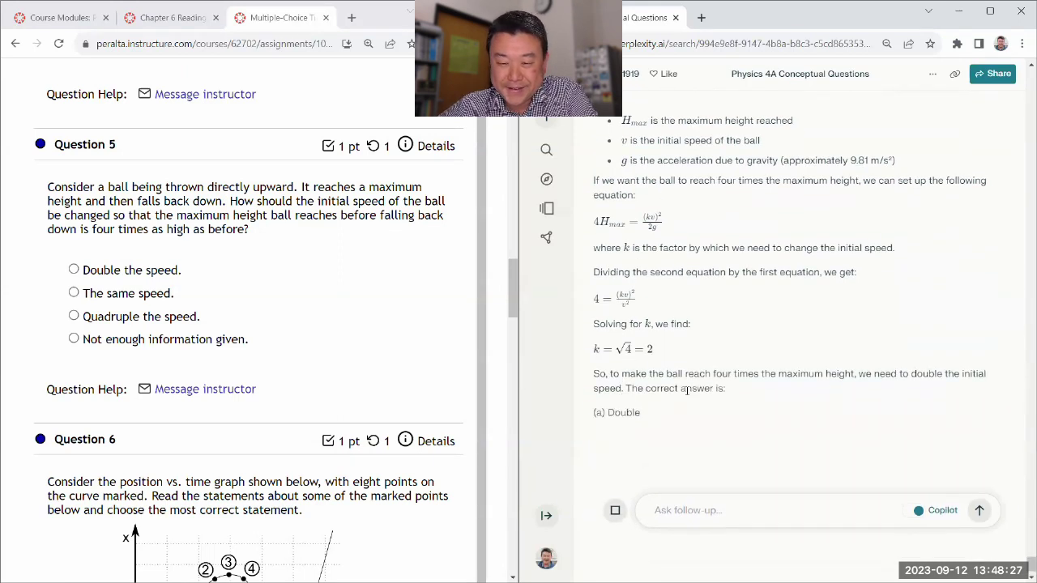
pyautogui.click(74, 270)
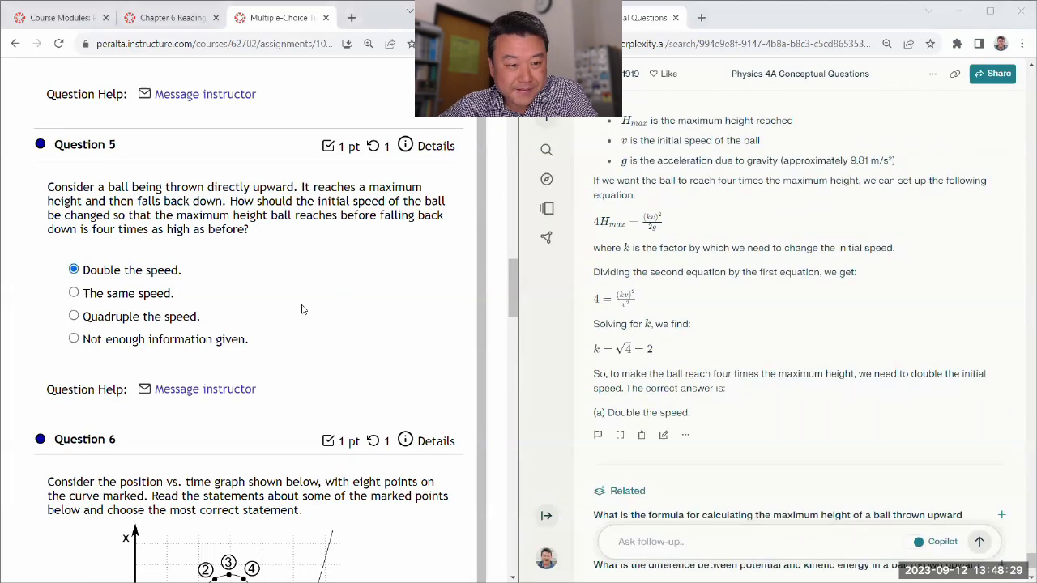
pyautogui.scroll(-3, 74, 272)
# Copy Question 6 with its graph and options and submit it to Perplexity as a follow-up
pyautogui.moveTo(47, 212); pyautogui.dragTo(419, 496)
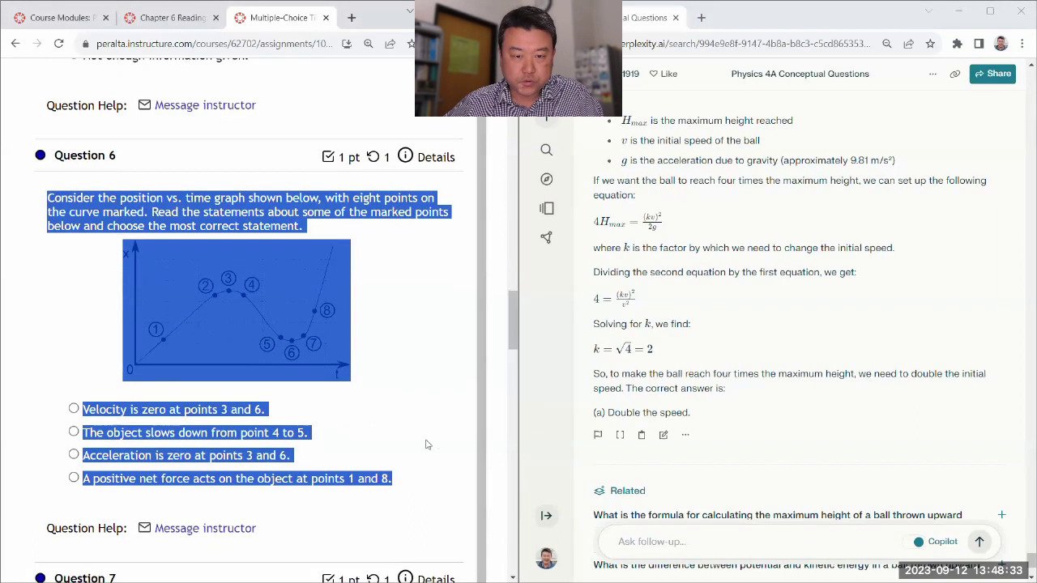
pyautogui.scroll(-2, 435, 440)
pyautogui.click(678, 538)
pyautogui.write('Consider the position vs. time graph shown below, with eight points on the curve marked. Read the statements about some of the marked points below and choose the most correct statement.  A smooth position curve is shown. The curve starts as a line with a positive slope, which turns into a concave-down parabola, and after a short duration of negative-slope line, turns into a concave-up parabola, ending with a steeply positively-sloped line. Point 1 is marked at the first line with a positive slope. Points 2, 3, and 4 are marked around the top of the concave-down parabola in order, with Point 3 at the very top. Points 5, 6, and 7 are marked around the bottom of the concave-up parabola in order, with Point 6 at the very bottom. Point 8 is marked along the steeply positively-sloped line at the end. Velocity is zero at points 3 and 6. The object slows down from point 4 to 5. Acceleration is zero at points 3 and 6. A positive net force acts on the object at points 1 and 8.')
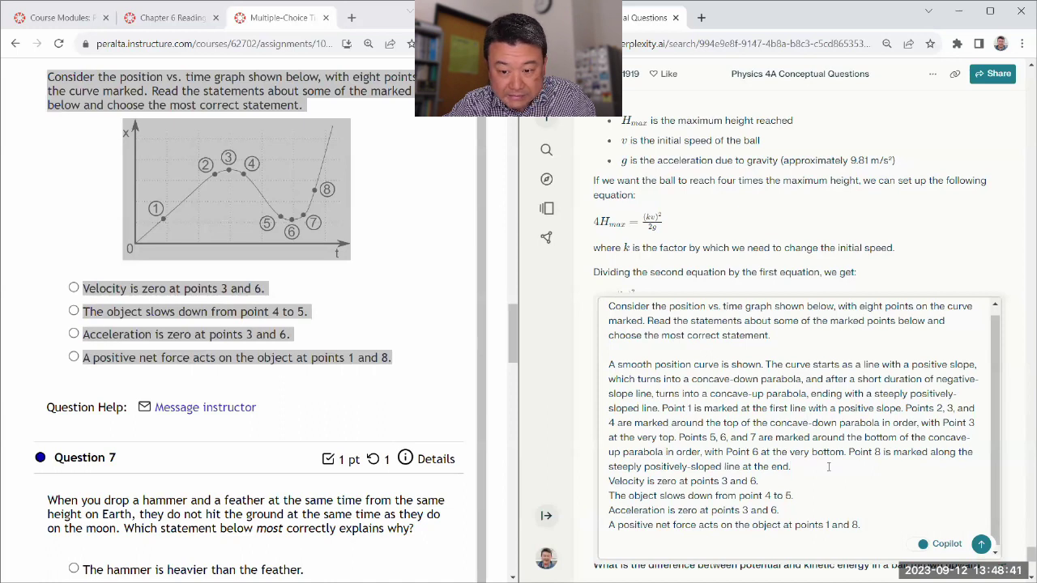
pyautogui.press('Return')
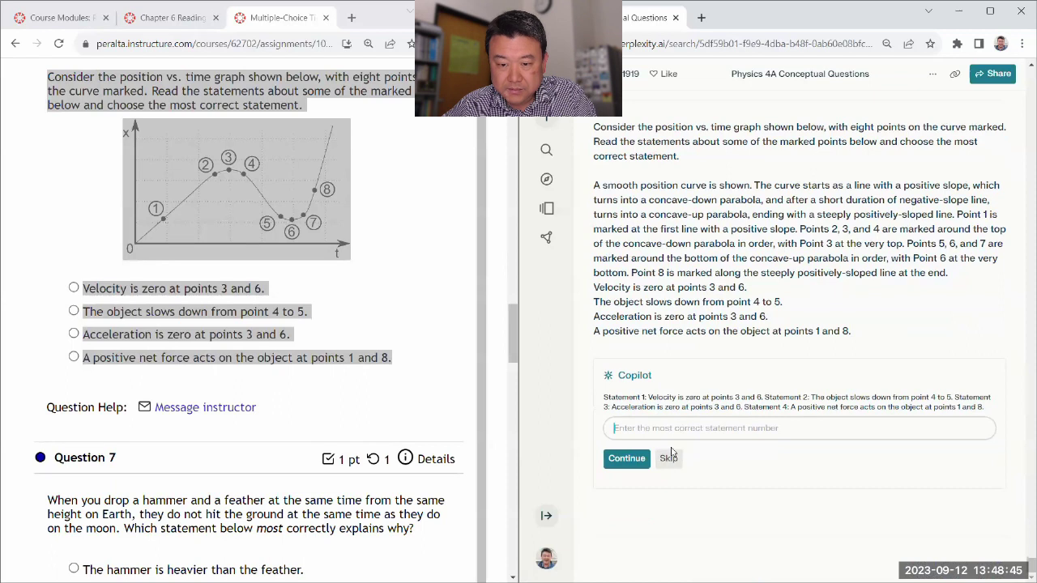
# Skip Copilot's prompt, mark 'positive net force at points 1 and 8', then select Question 7
pyautogui.click(670, 459)
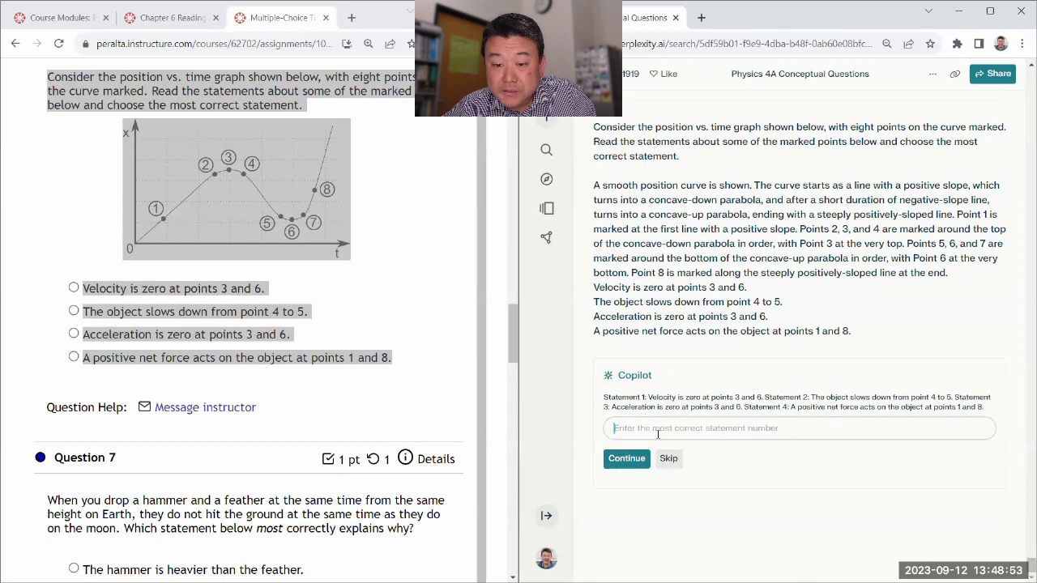
pyautogui.click(669, 459)
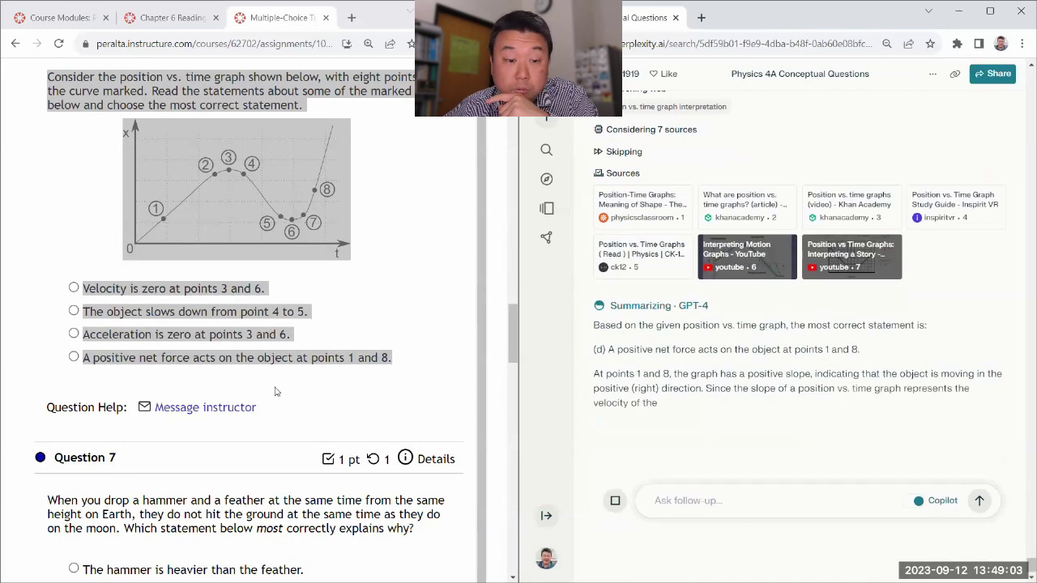
pyautogui.click(76, 358)
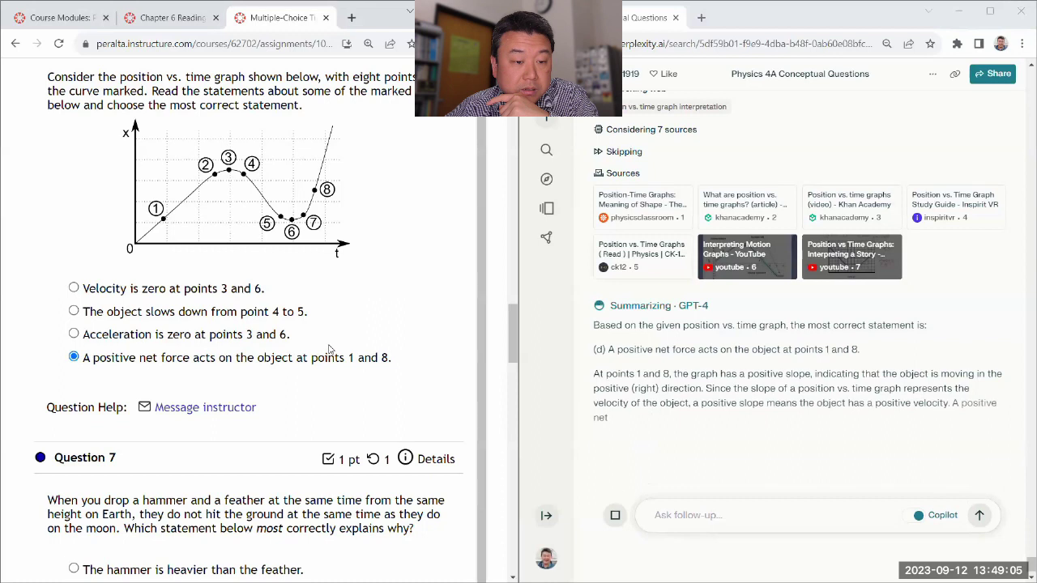
pyautogui.scroll(-3, 349, 354)
pyautogui.scroll(-1, 331, 349)
pyautogui.moveTo(47, 231); pyautogui.dragTo(446, 382)
pyautogui.hotkey('ctrl', 'c')
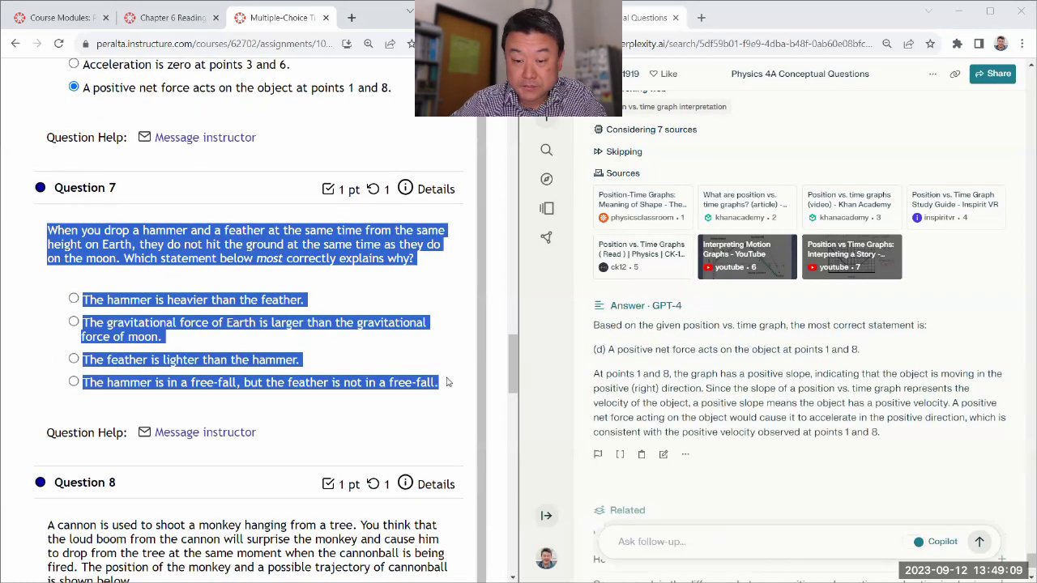
# Paste Question 7 into Perplexity with options labelled (a)–(d) and send it
pyautogui.scroll(-2, 656, 421)
pyautogui.click(639, 483)
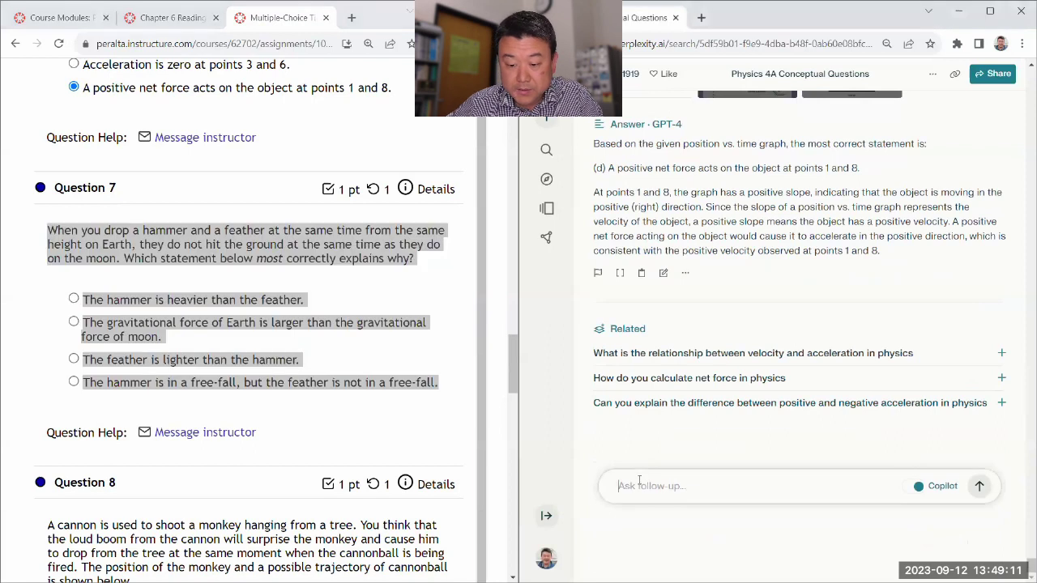
pyautogui.hotkey('ctrl', 'v')
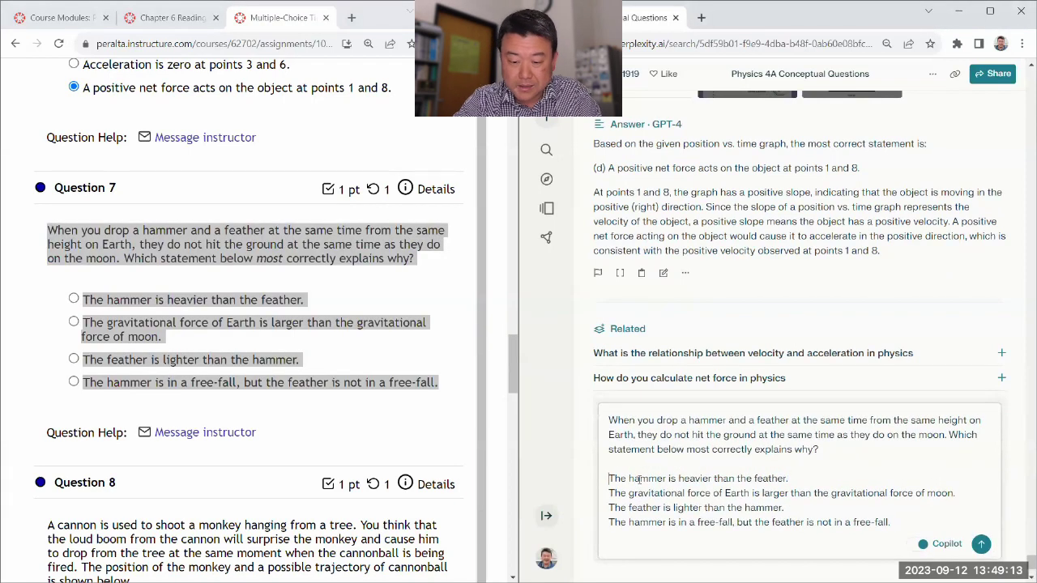
pyautogui.write('(a)')
pyautogui.press('Home')
pyautogui.write('(b) ')
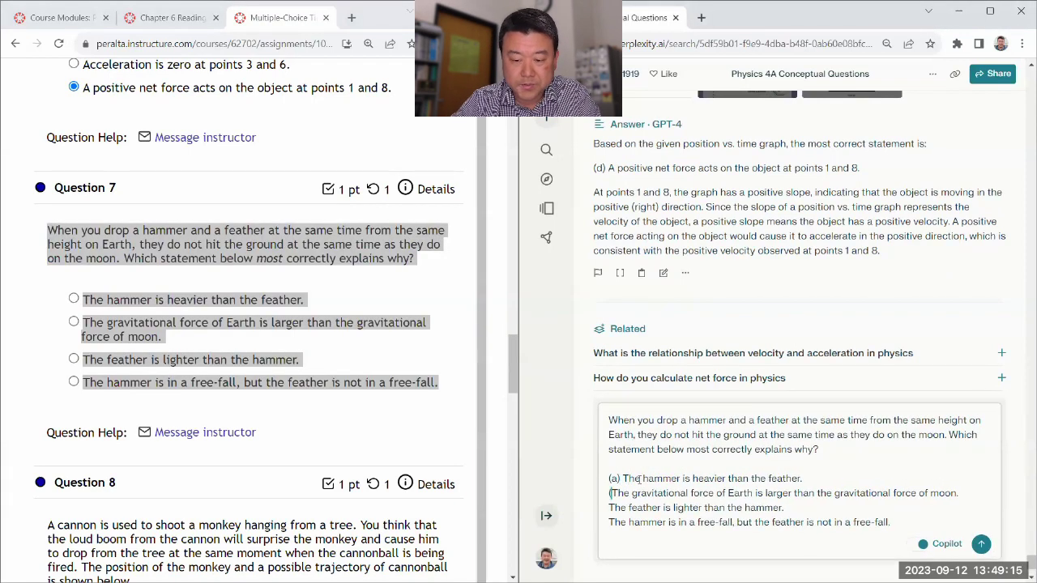
pyautogui.write('(c) ')
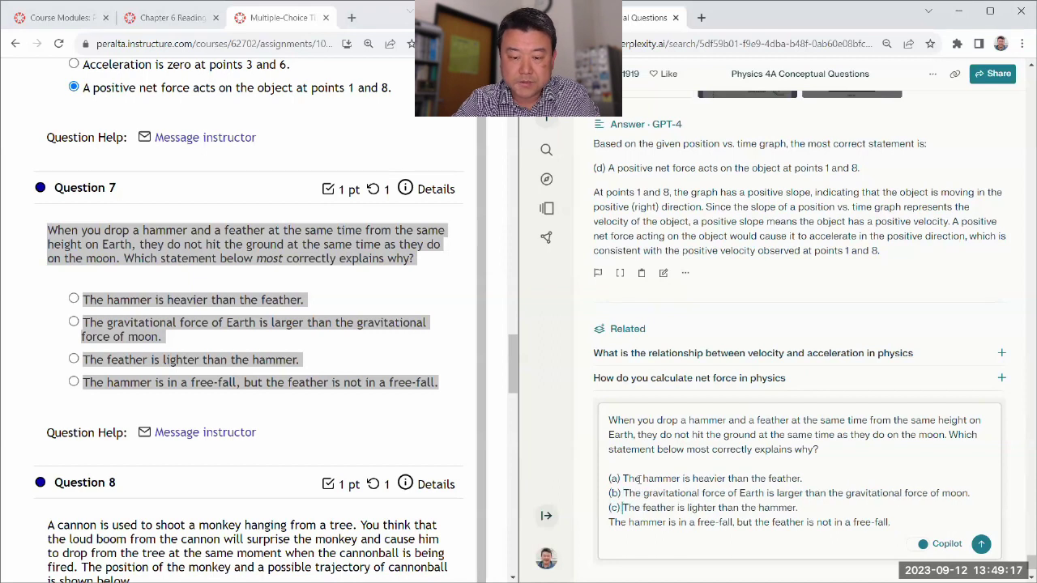
pyautogui.write('(d)')
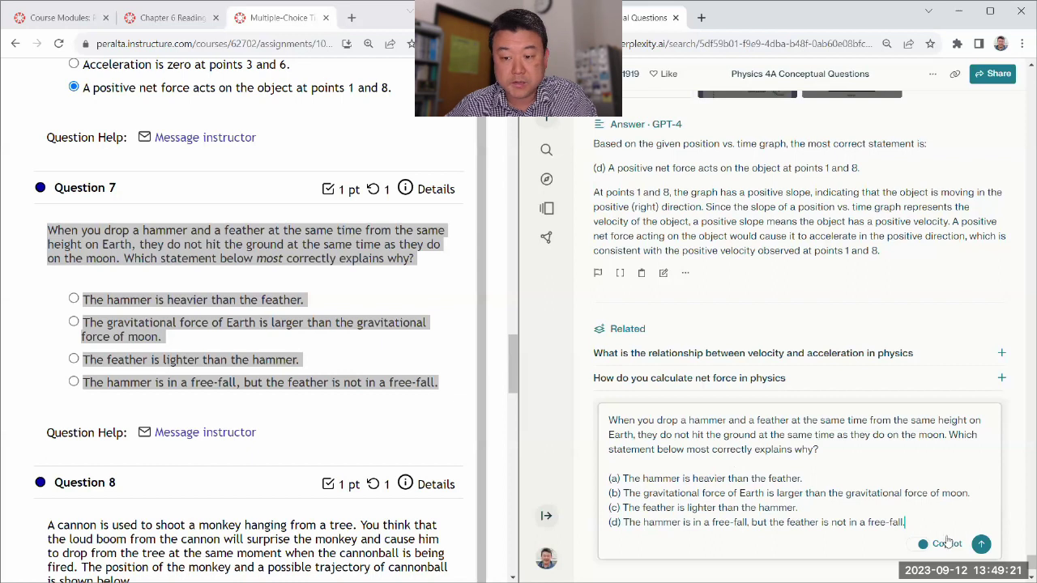
pyautogui.click(980, 544)
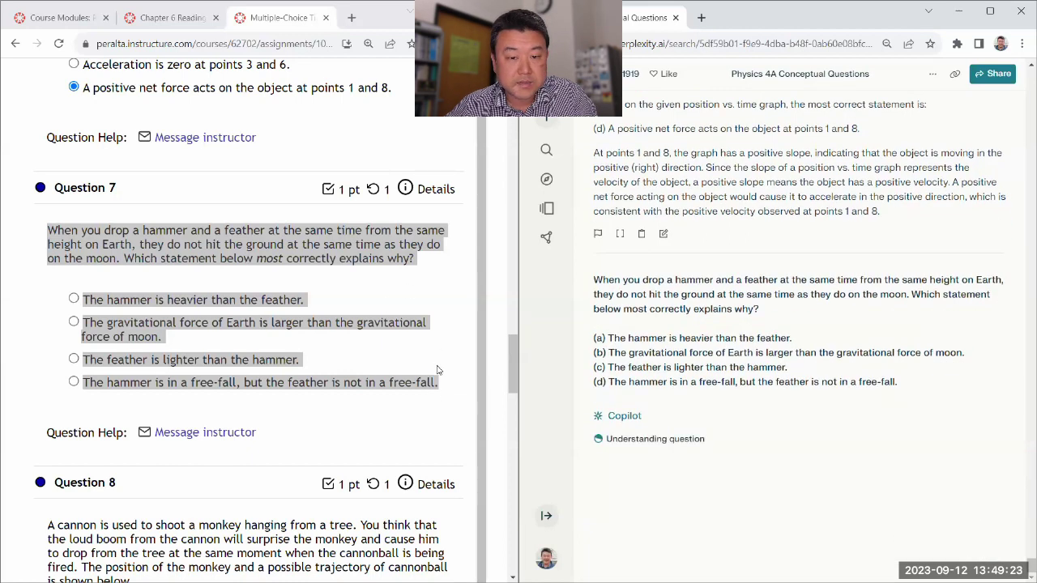
# Mark 'The hammer is in a free-fall, but the feather is not' for Question 7
pyautogui.click(428, 411)
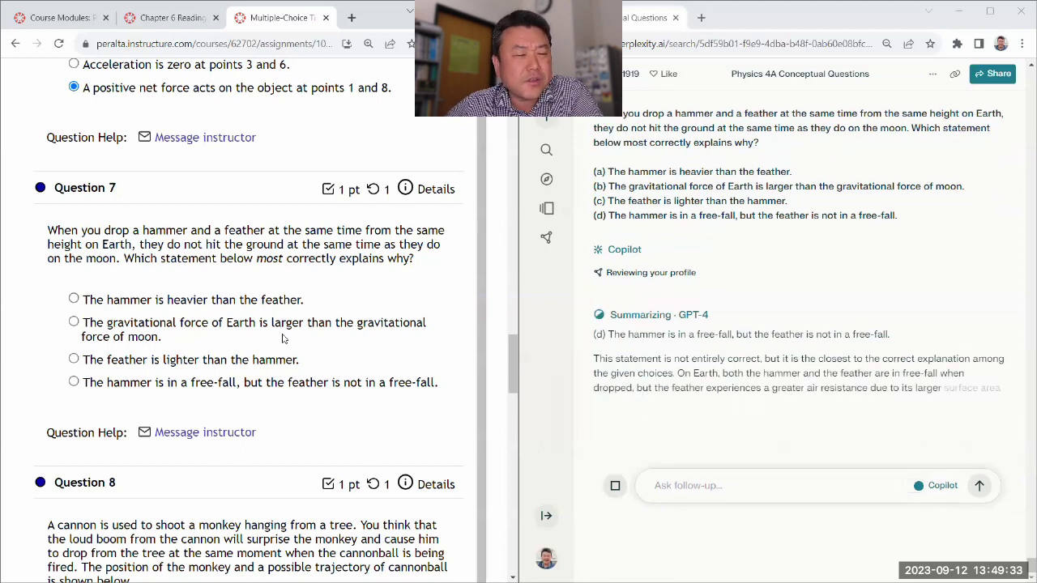
pyautogui.scroll(-1, 333, 373)
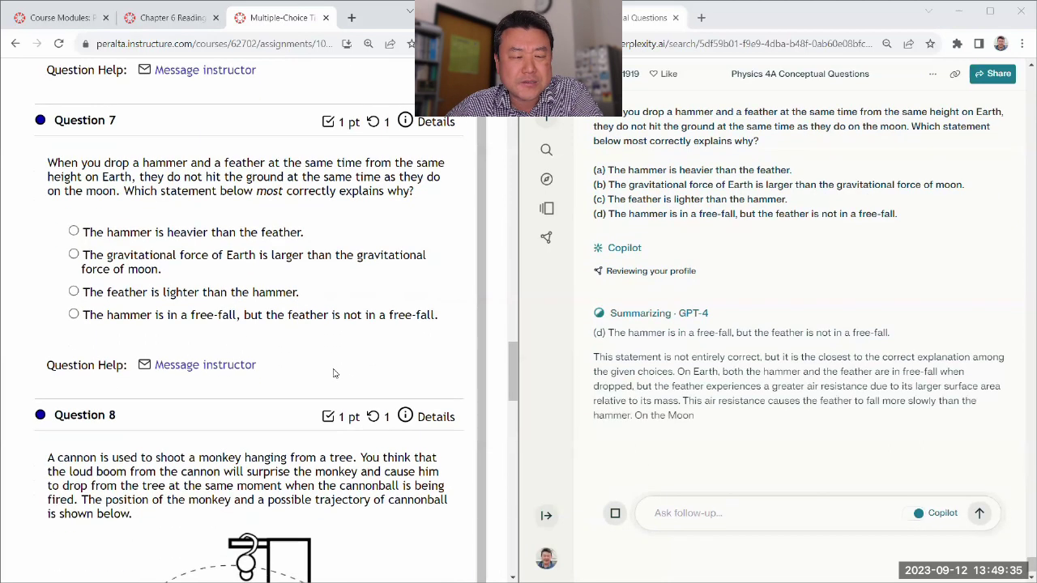
pyautogui.click(166, 317)
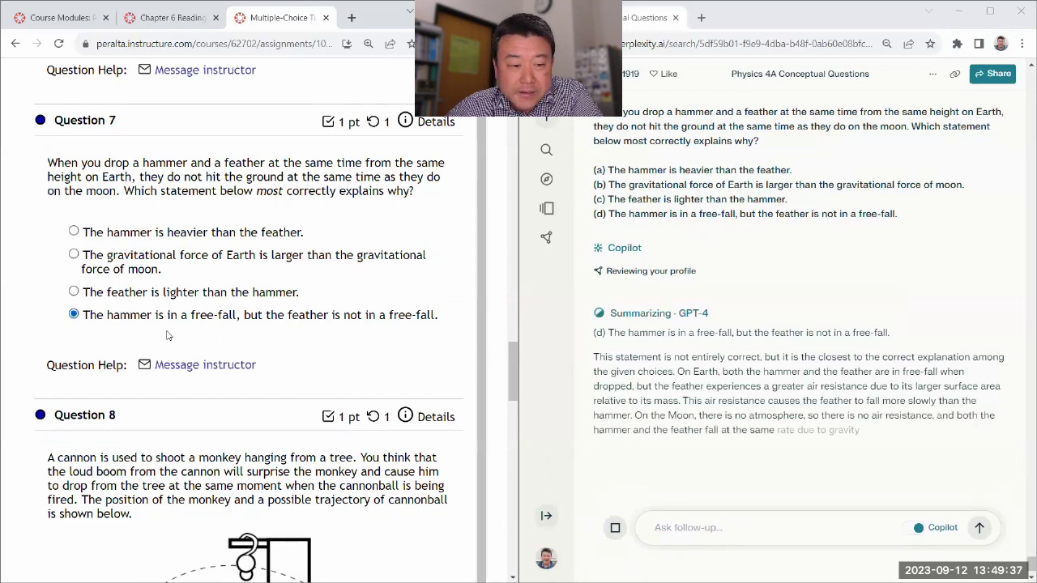
pyautogui.scroll(-5, 166, 335)
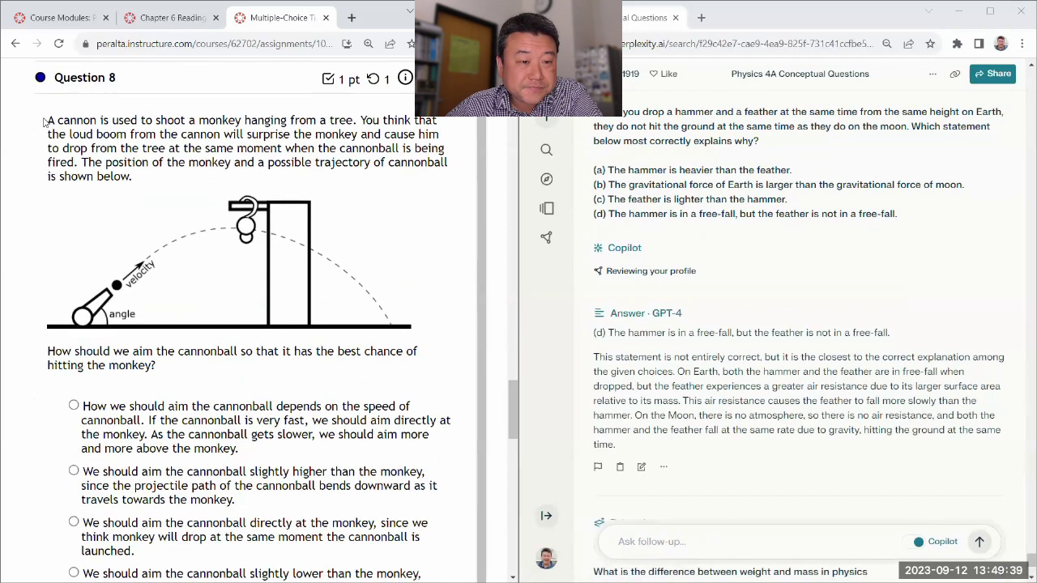
# Copy the cannon-and-monkey question into Perplexity with (a)–(d) labels and send it
pyautogui.moveTo(43, 120); pyautogui.dragTo(284, 400)
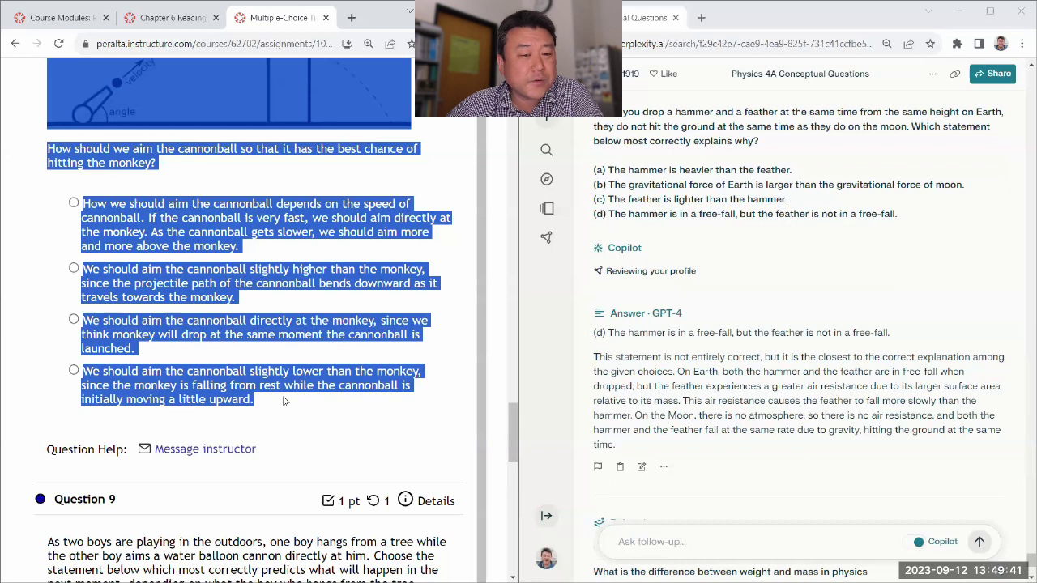
pyautogui.scroll(-3, 661, 474)
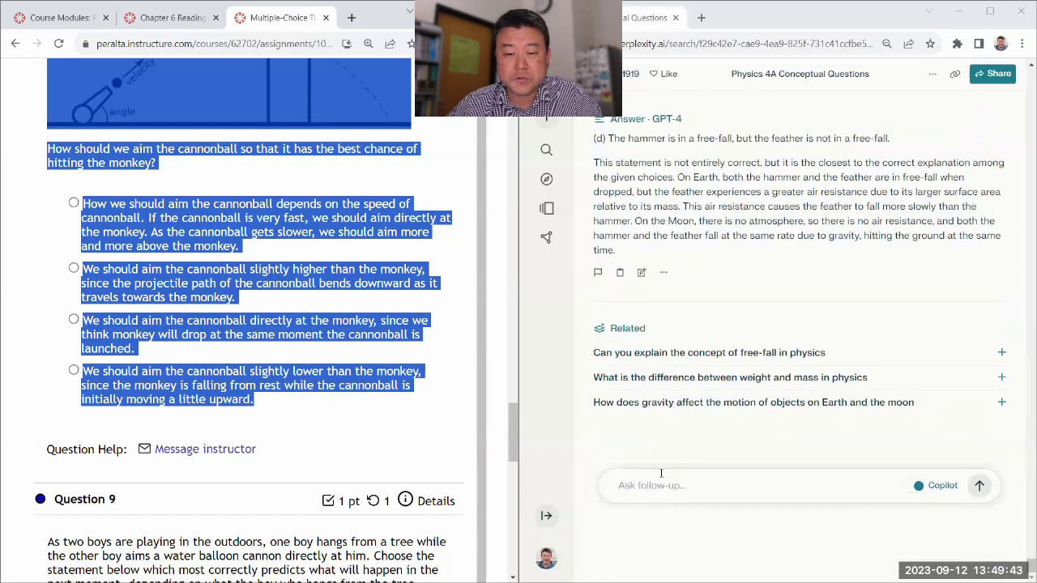
pyautogui.click(657, 493)
pyautogui.hotkey('ctrl', 'v')
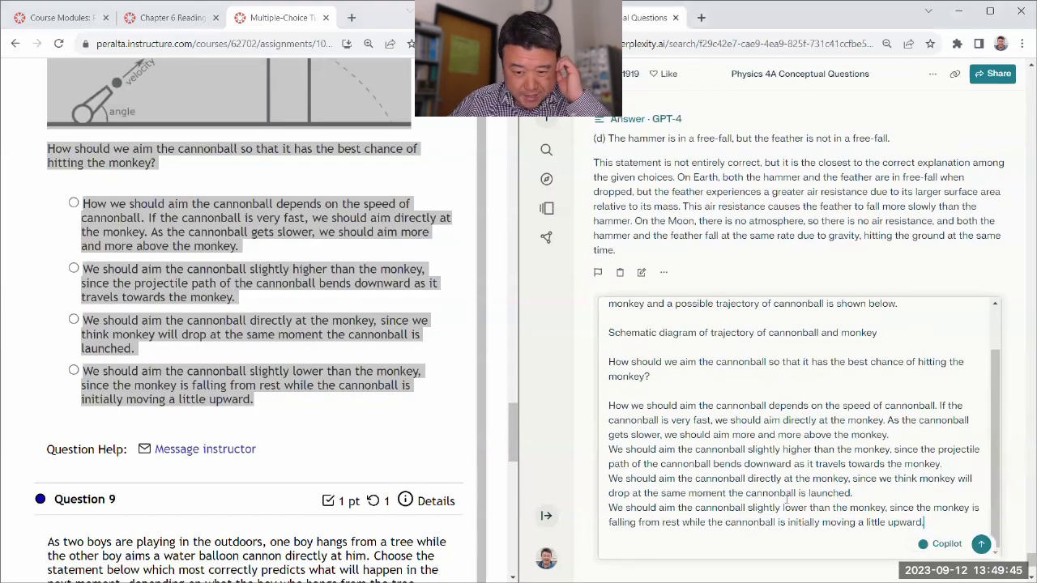
pyautogui.scroll(1, 786, 437)
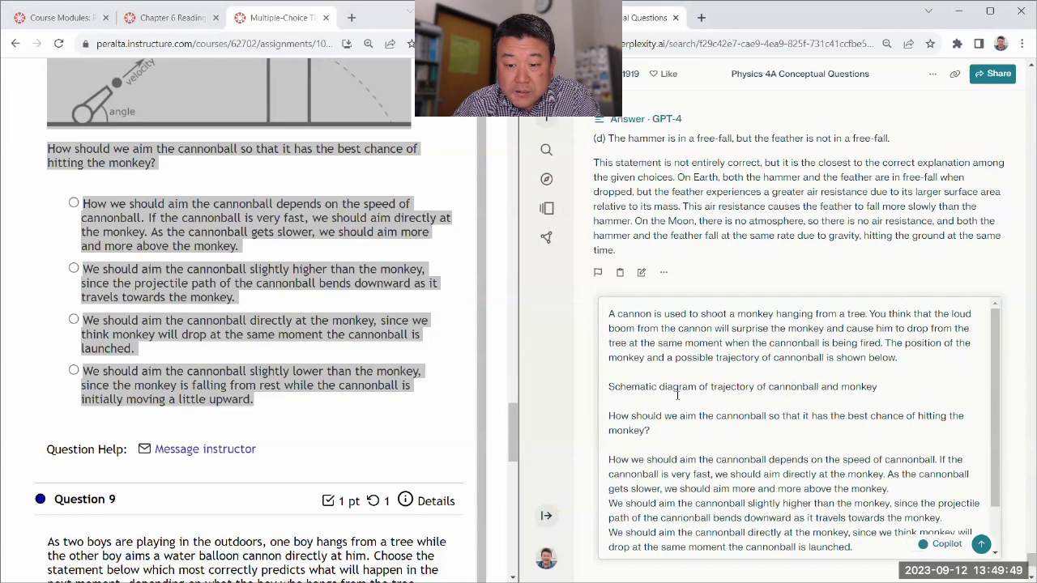
pyautogui.scroll(-1, 636, 448)
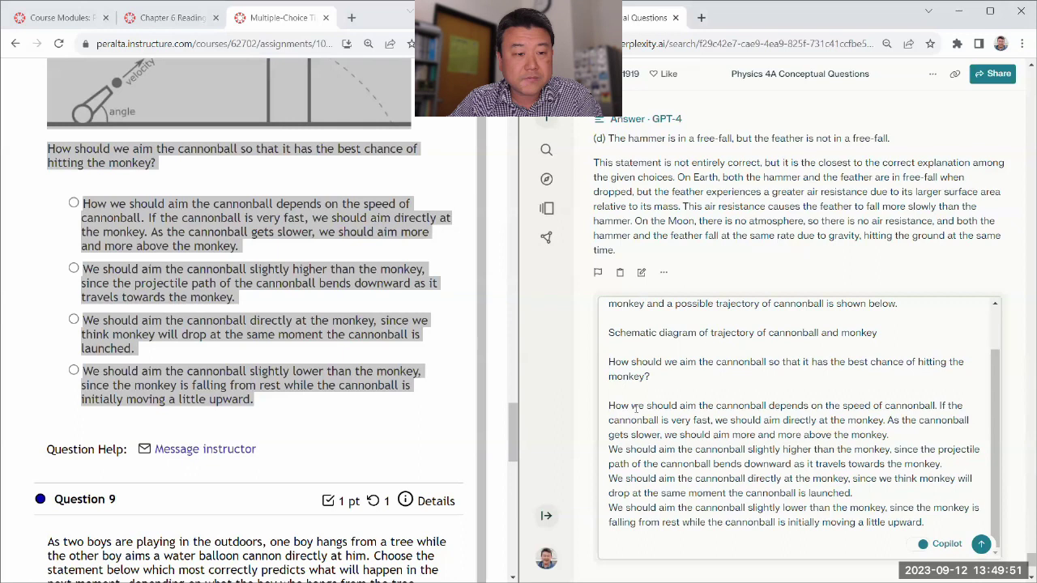
pyautogui.write('(a) ')
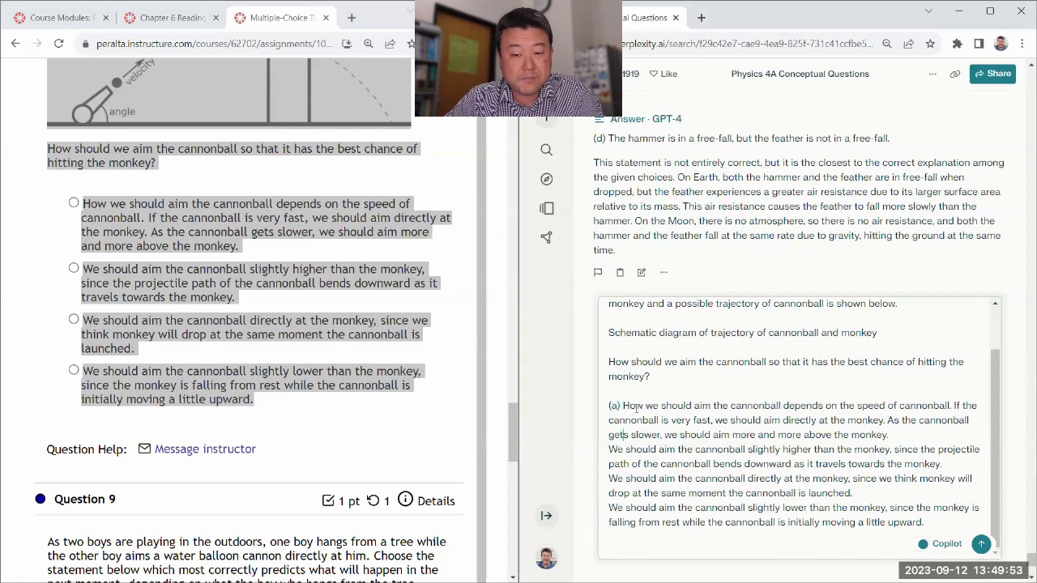
pyautogui.write('(b) ')
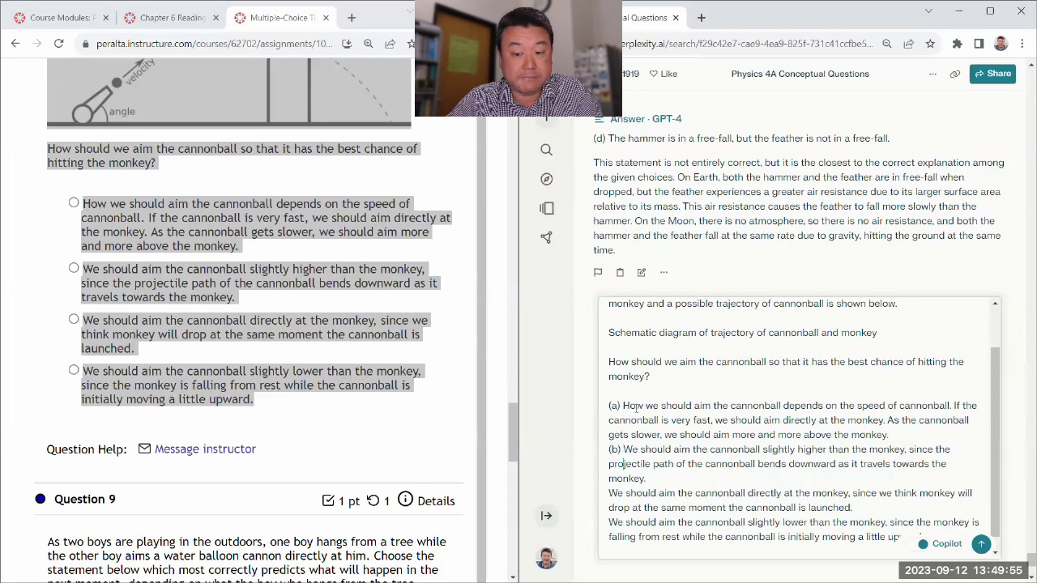
pyautogui.write('(c) ')
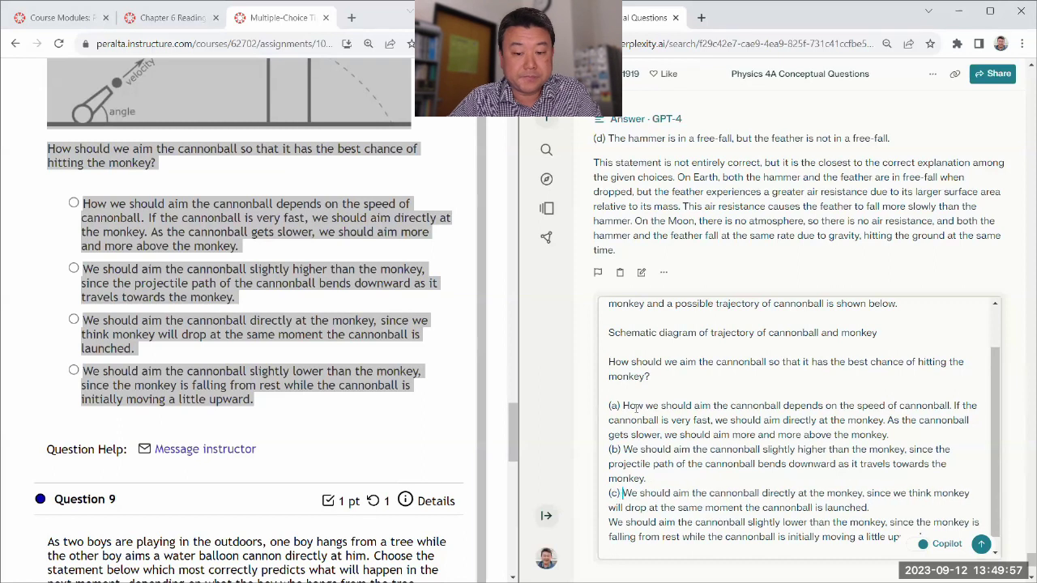
pyautogui.write('(d)')
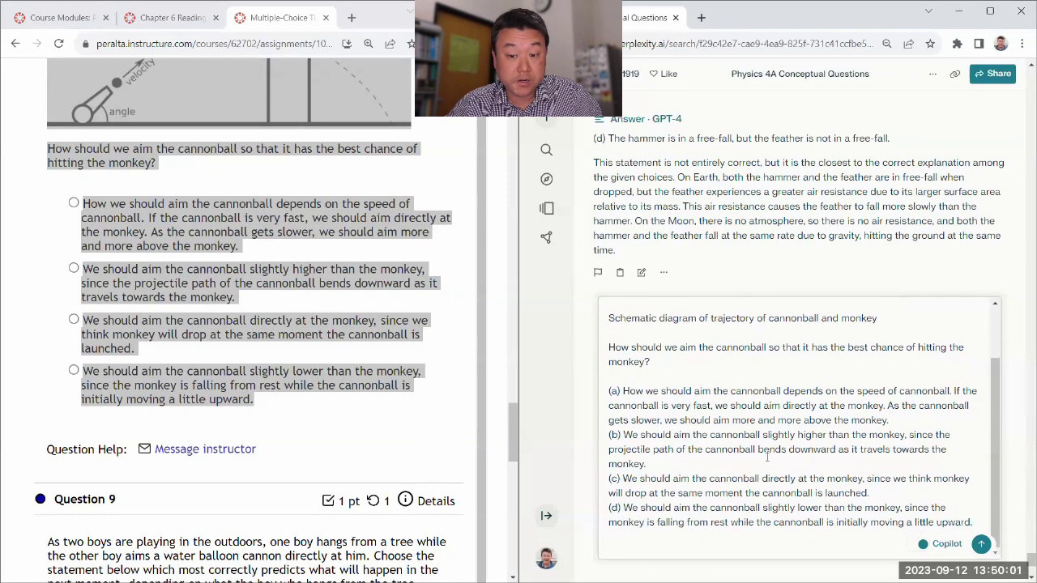
pyautogui.press('Return')
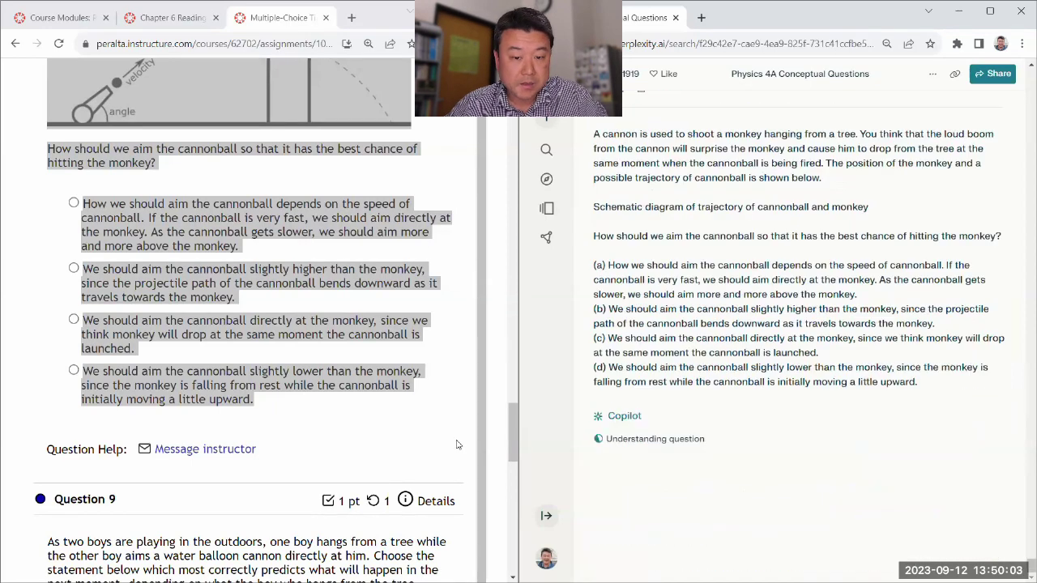
# Skip Copilot's request for an answer choice and let the GPT-4 answer generate
pyautogui.click(456, 444)
pyautogui.scroll(2, 456, 444)
pyautogui.scroll(15, 456, 444)
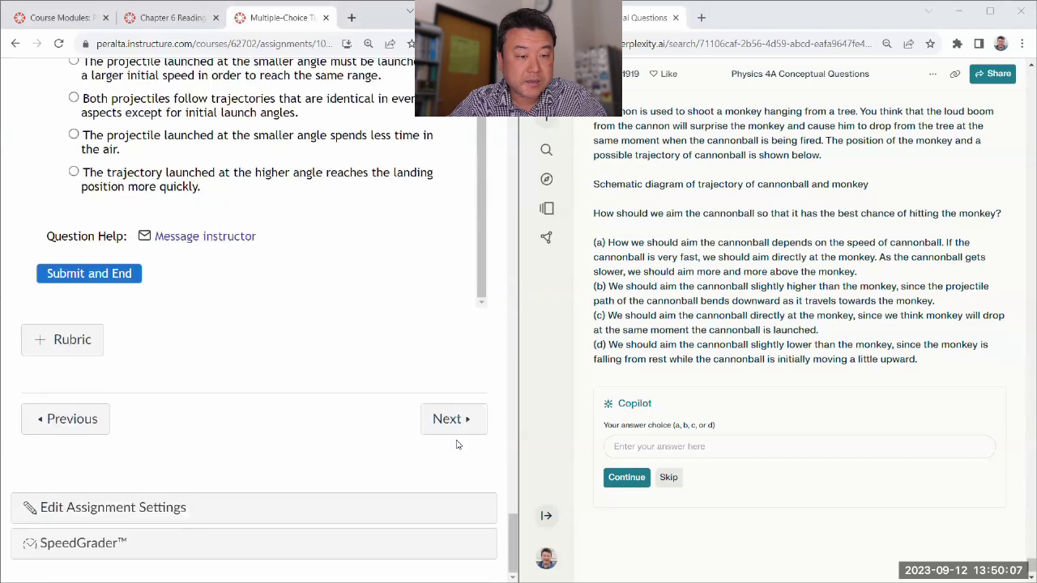
pyautogui.scroll(3, 445, 453)
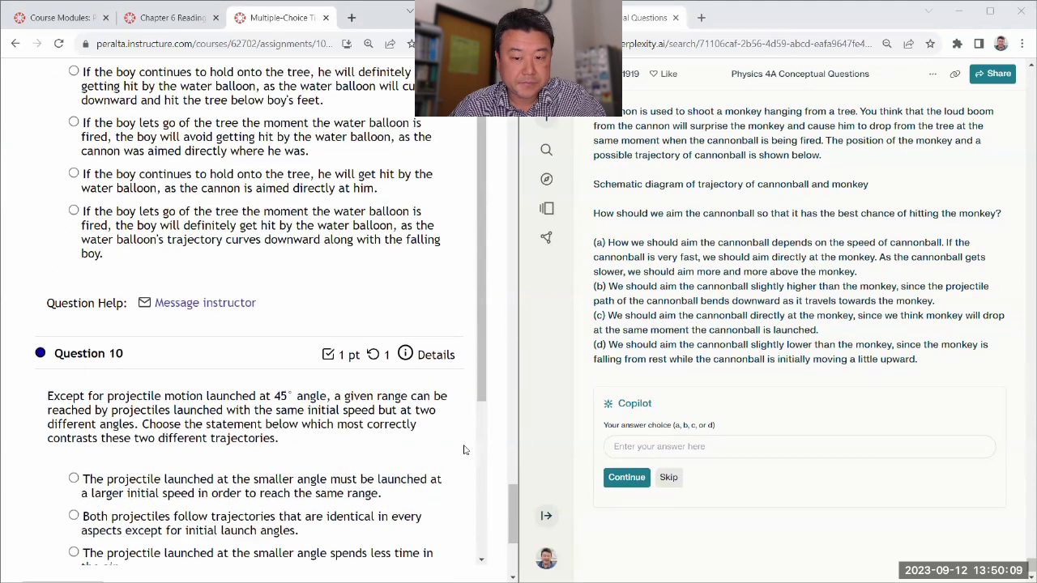
pyautogui.click(668, 478)
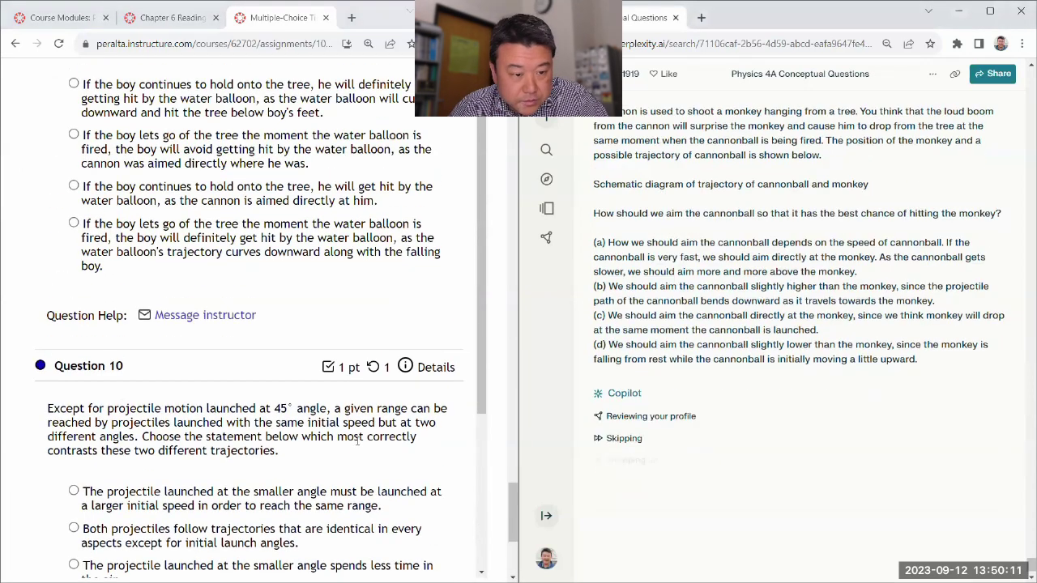
pyautogui.scroll(4, 357, 438)
pyautogui.scroll(-3, 357, 438)
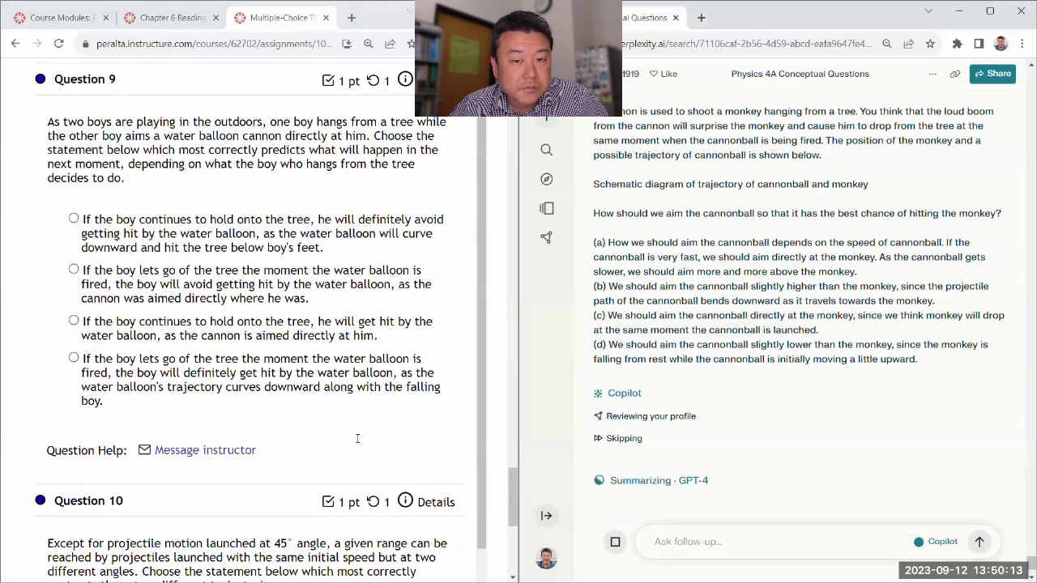
pyautogui.scroll(1, 357, 438)
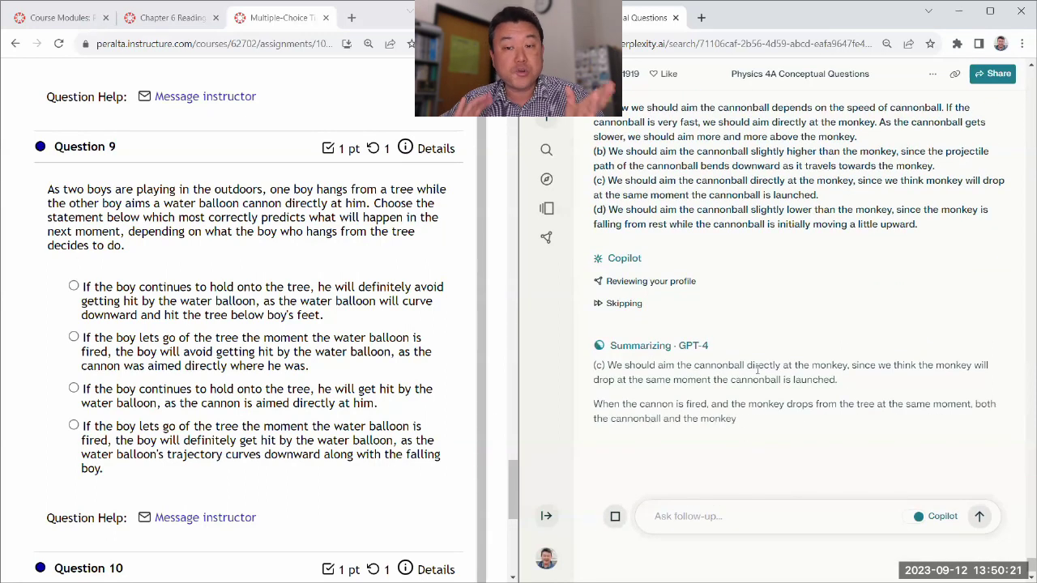
# Mark 'holds on and gets hit' for Question 9 and 'aim directly at the monkey' for Question 8
pyautogui.click(243, 389)
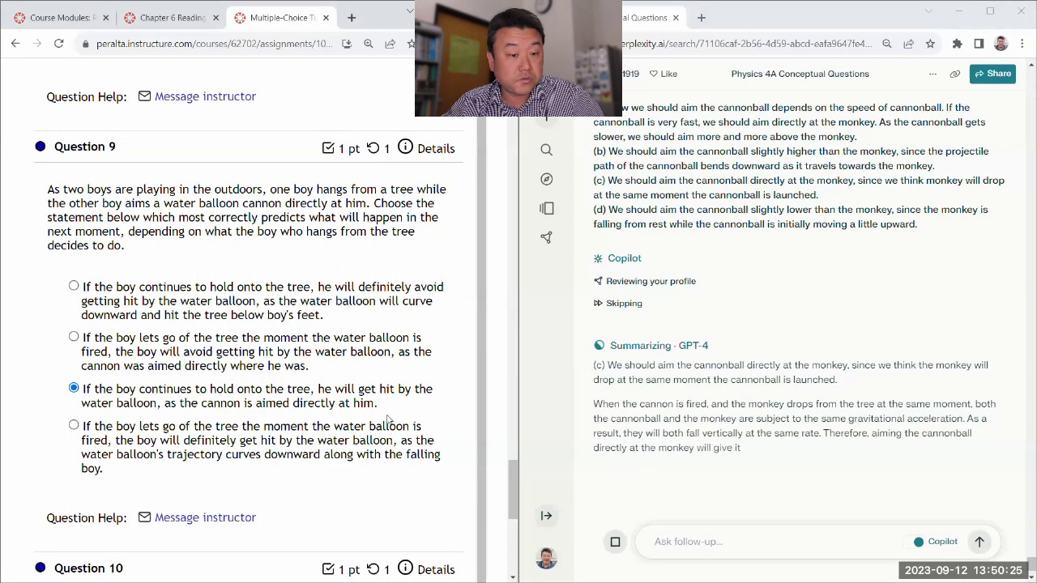
pyautogui.scroll(5, 202, 381)
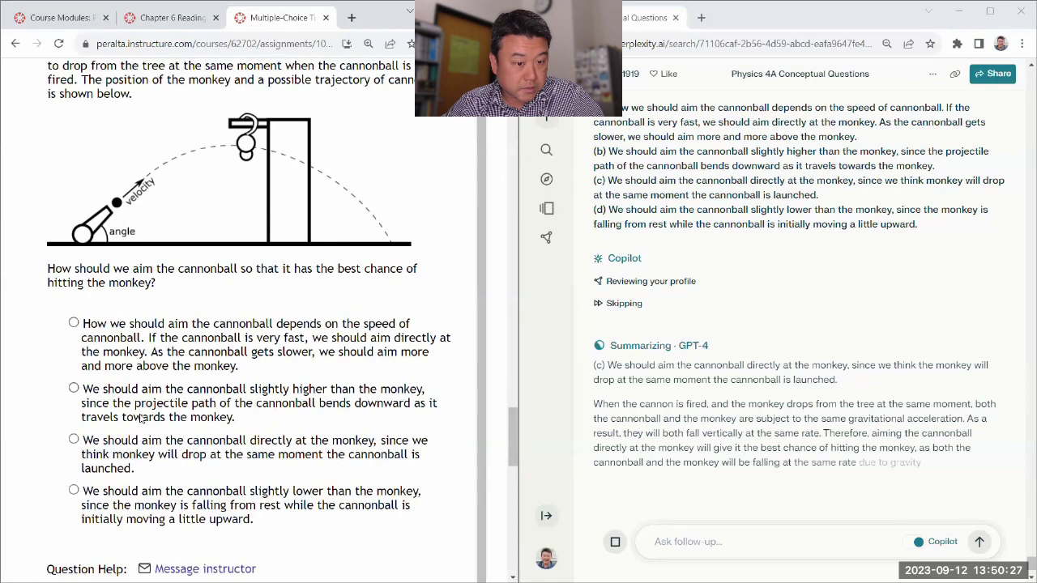
pyautogui.click(140, 442)
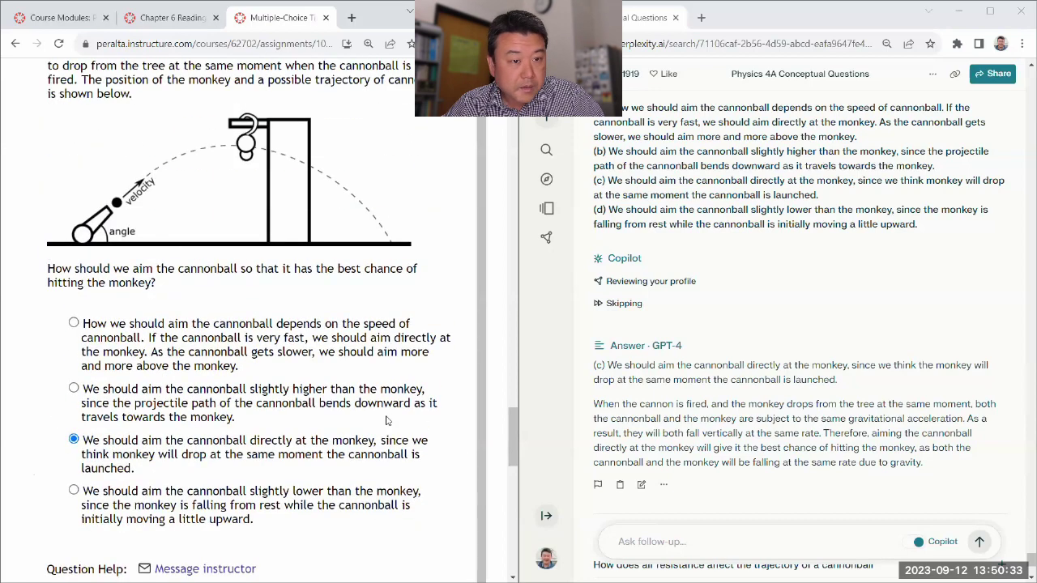
pyautogui.scroll(5, 402, 301)
# Copy the water balloon question into Perplexity with (a)–(d) labels and submit it
pyautogui.scroll(-7, 380, 298)
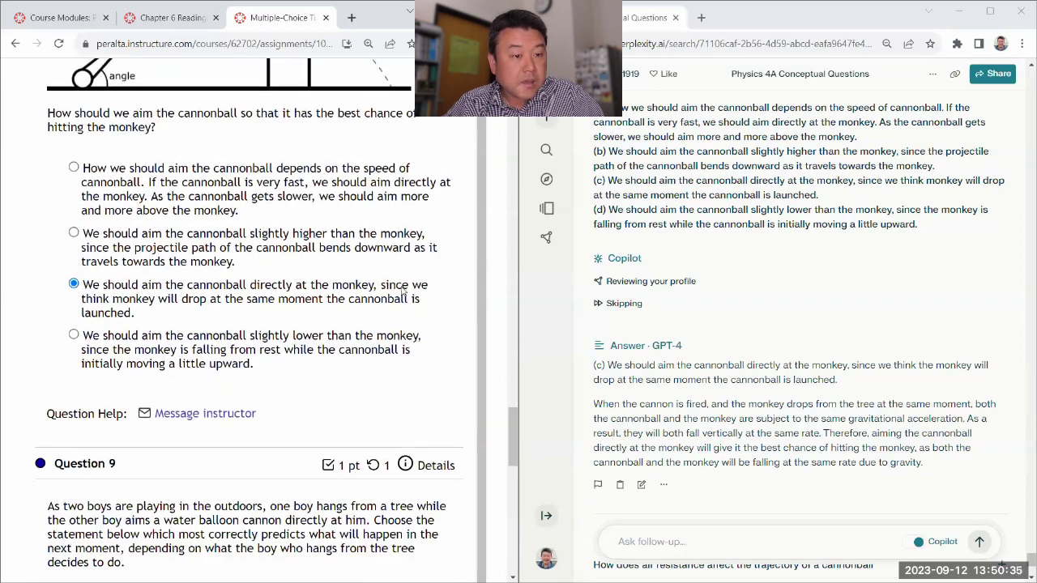
pyautogui.scroll(-4, 374, 298)
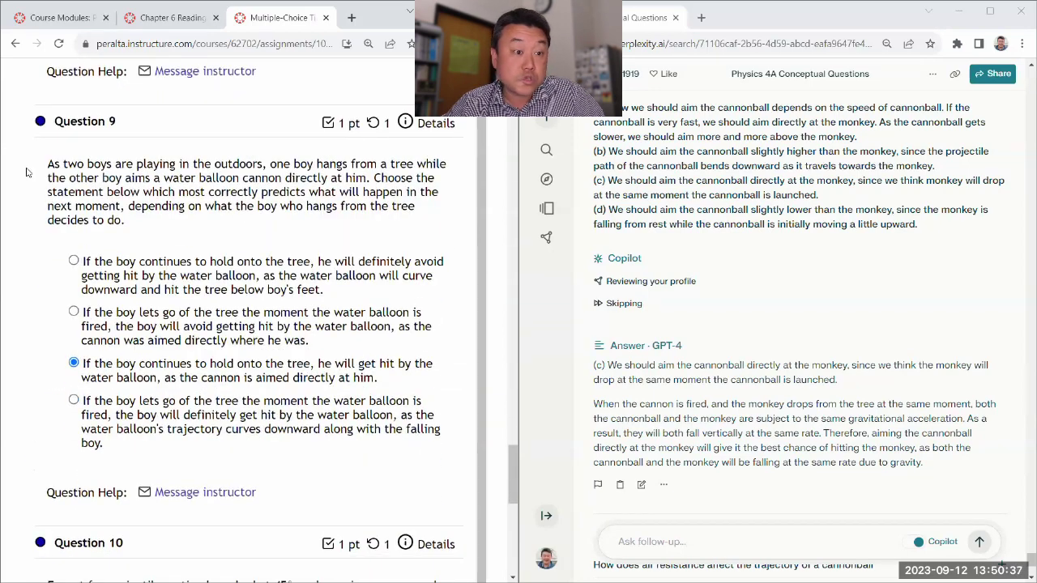
pyautogui.moveTo(25, 171); pyautogui.dragTo(205, 444)
pyautogui.hotkey('ctrl', 'c')
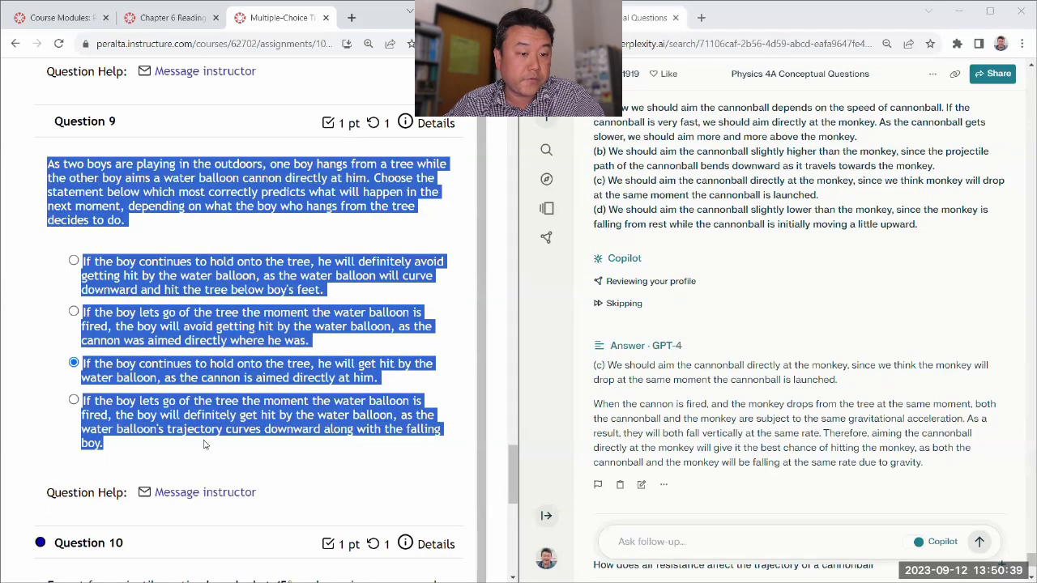
pyautogui.scroll(-3, 204, 444)
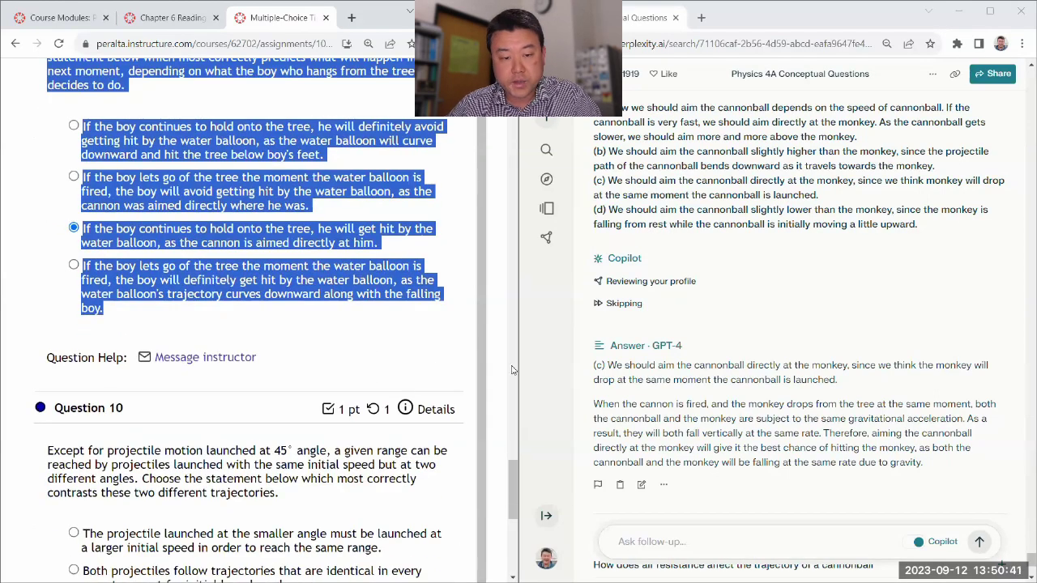
pyautogui.scroll(3, 210, 438)
pyautogui.scroll(-3, 702, 400)
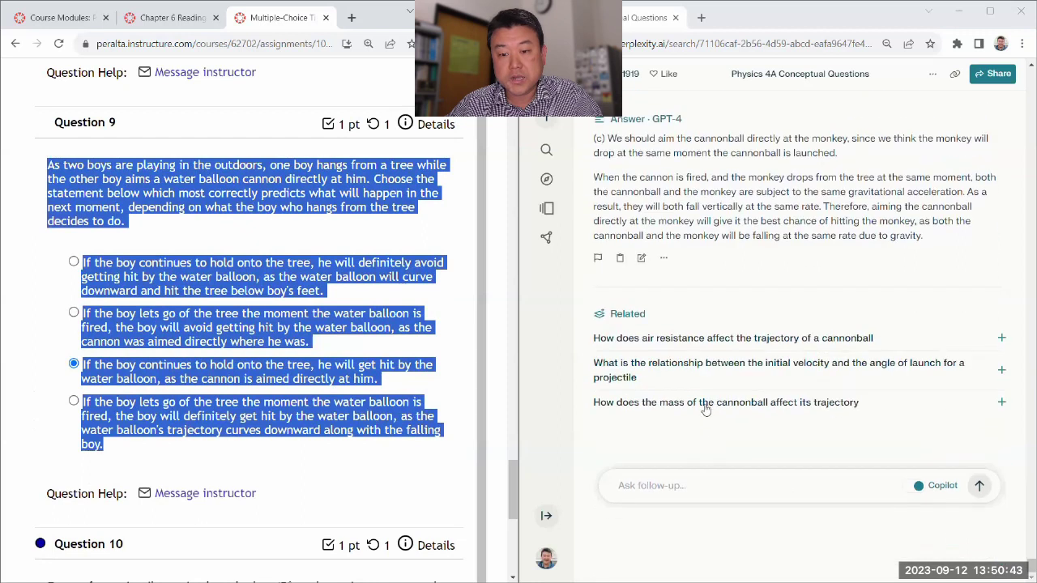
pyautogui.click(683, 480)
pyautogui.hotkey('ctrl', 'v')
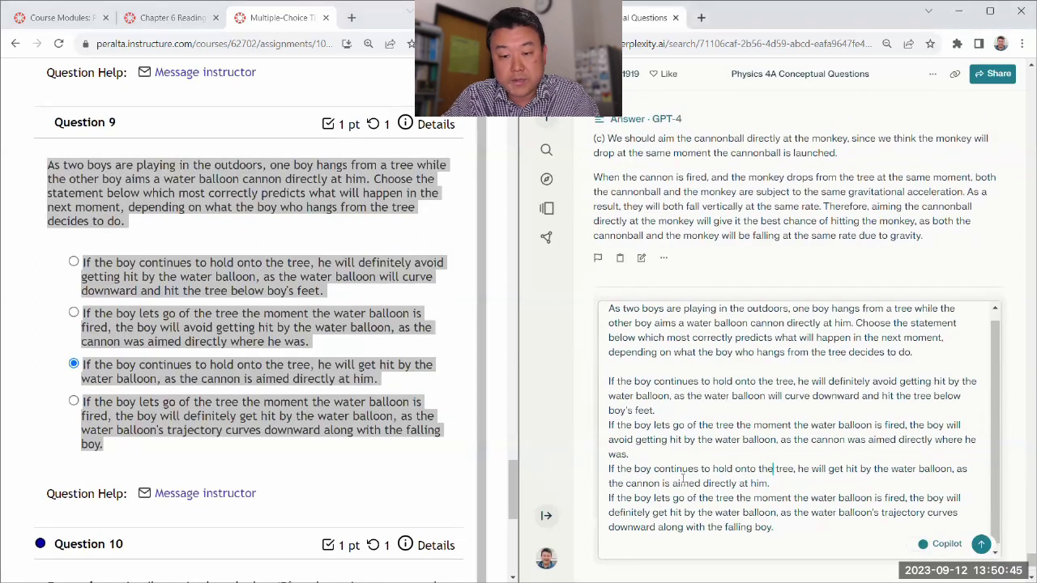
pyautogui.write('(a) ')
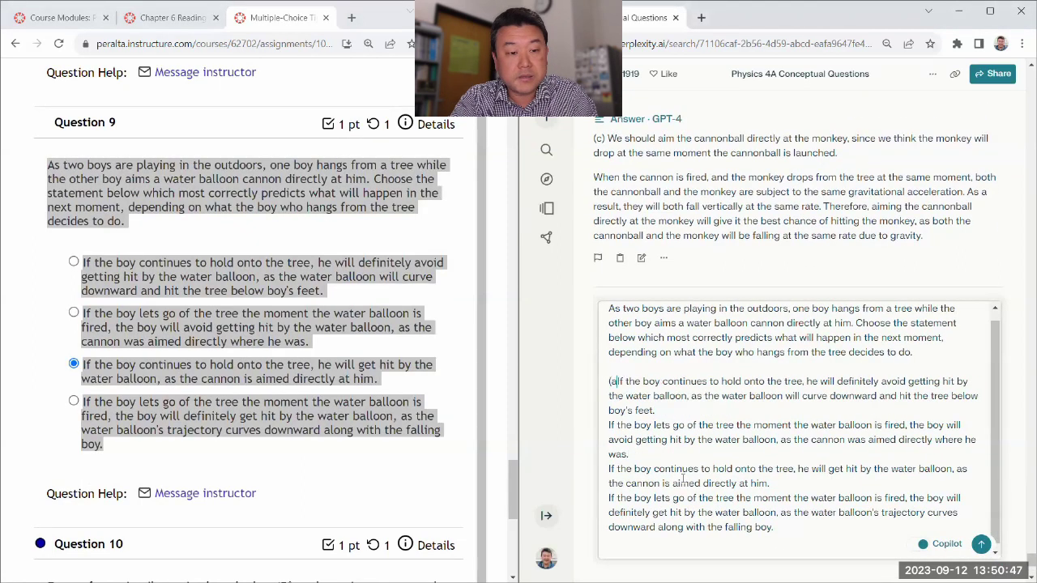
pyautogui.write('(b) ')
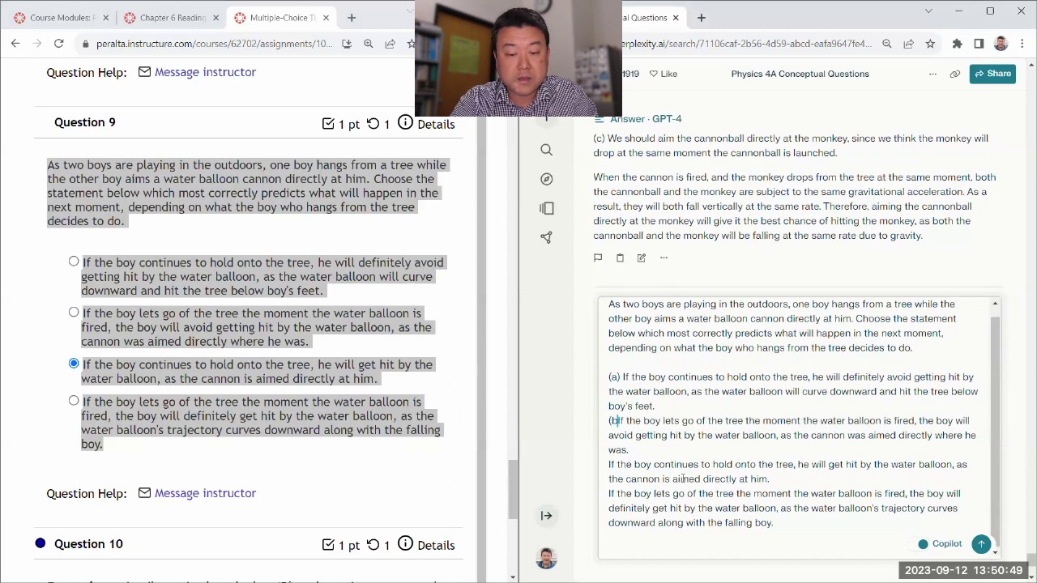
pyautogui.write('(c) ')
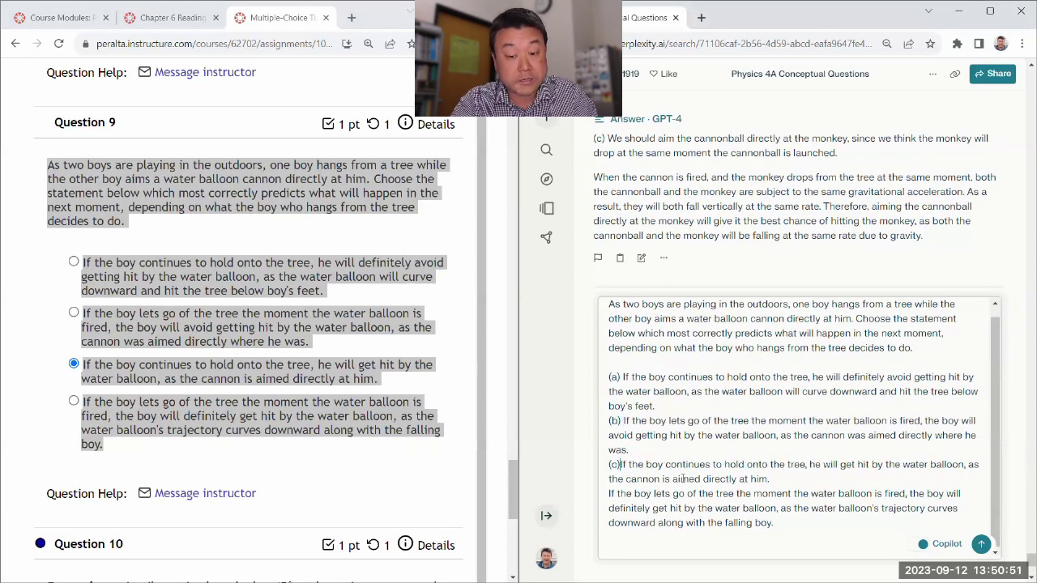
pyautogui.write('(d)')
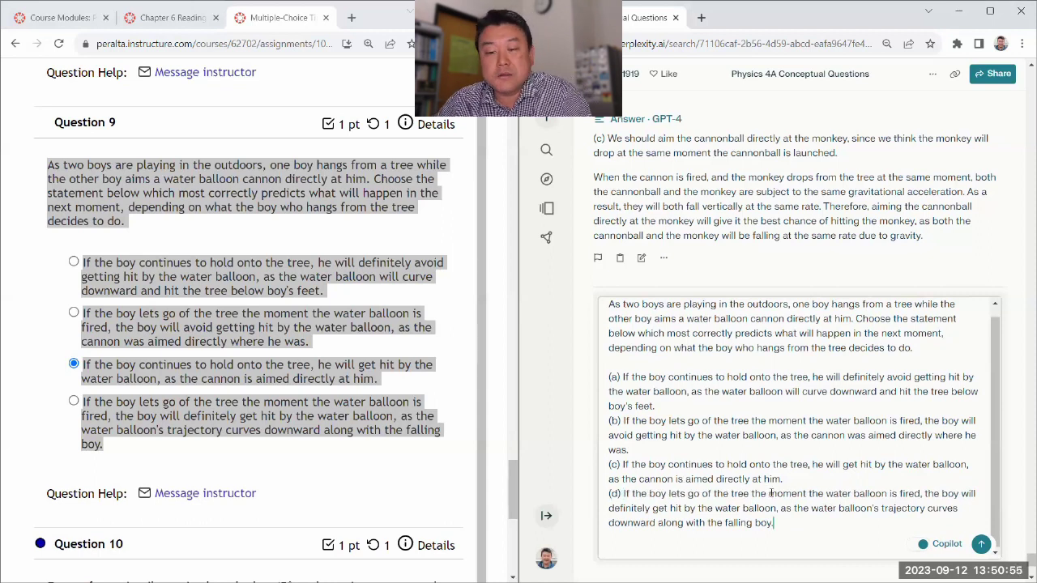
pyautogui.click(981, 543)
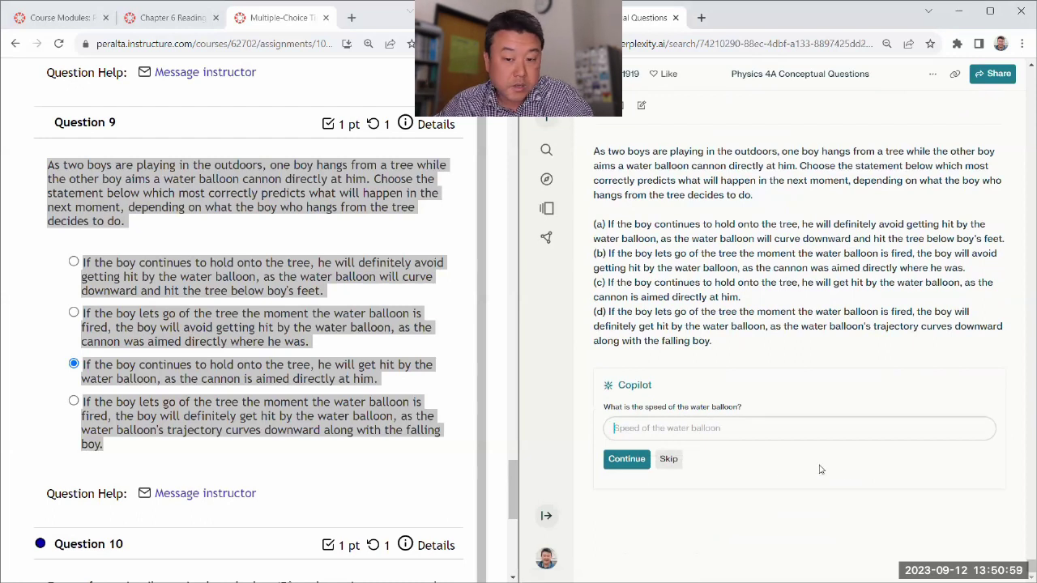
# Skip the balloon-speed question and mark option (d), the boy lets go and gets hit
pyautogui.click(668, 458)
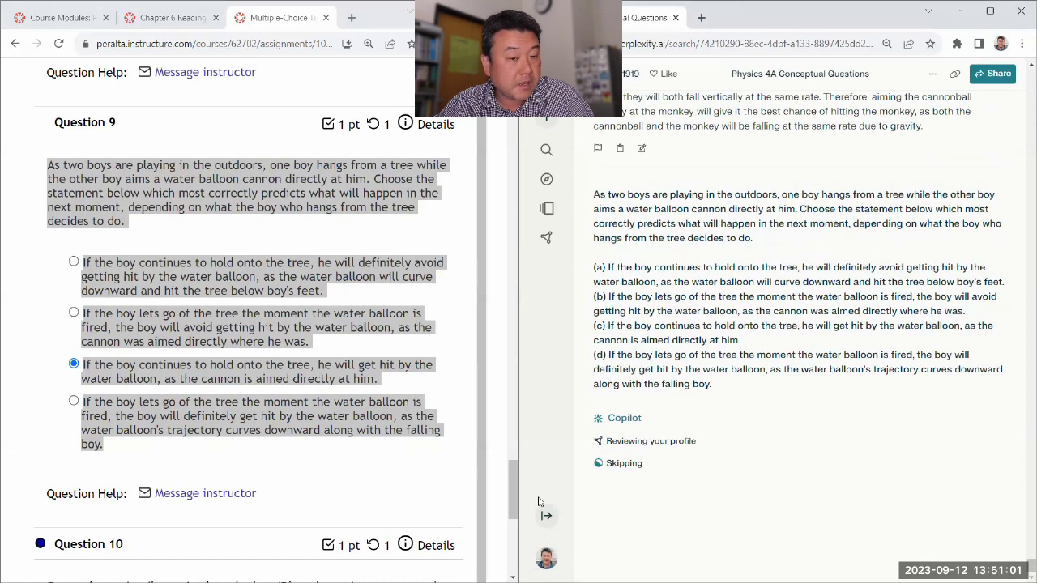
pyautogui.click(418, 482)
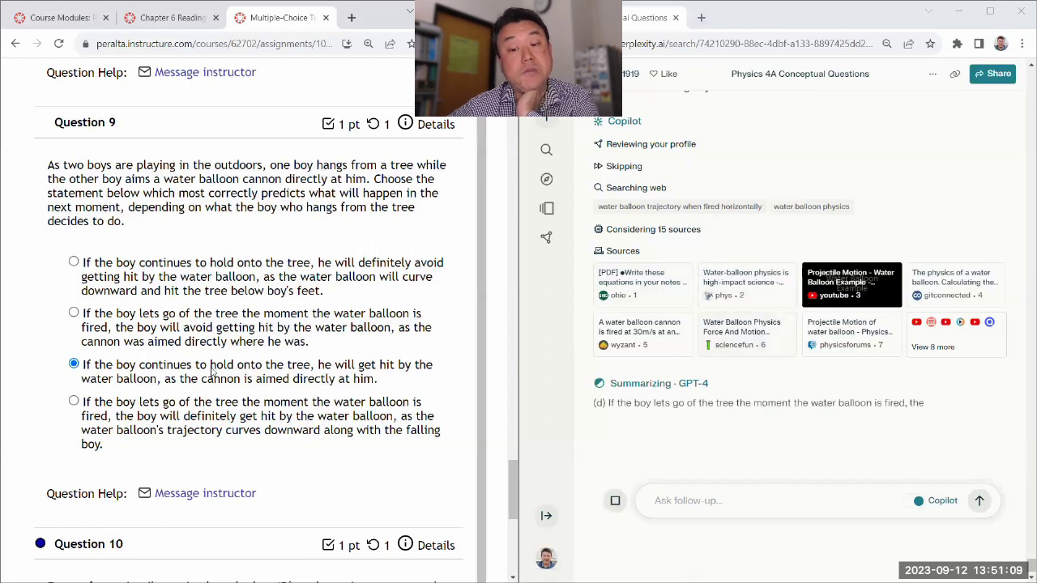
pyautogui.click(120, 409)
# Paste Question 10 into Perplexity's follow-up box, labelling its options (a) through (d)
pyautogui.scroll(-5, 51, 196)
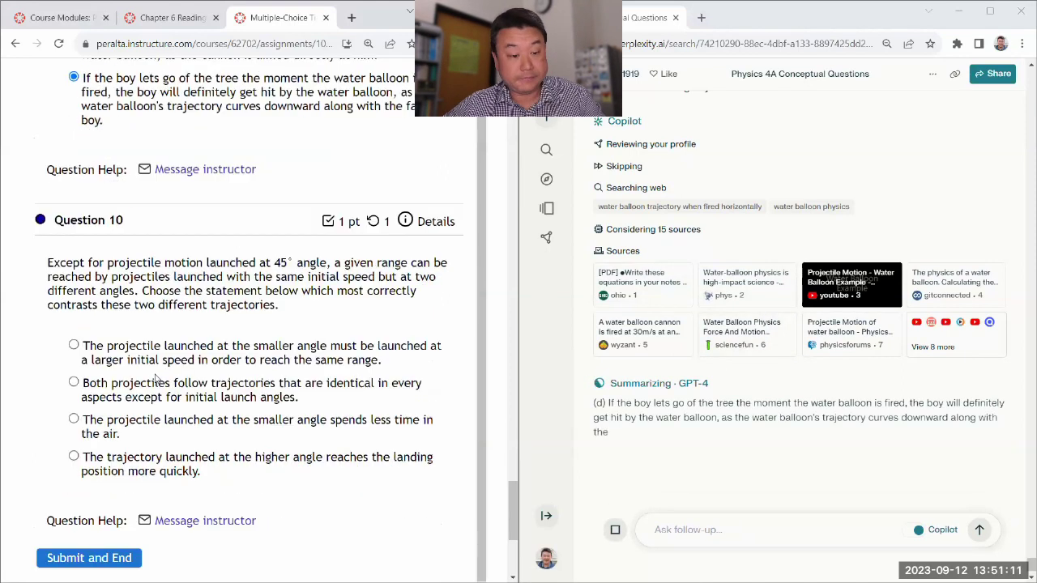
pyautogui.moveTo(46, 180); pyautogui.dragTo(300, 390)
pyautogui.hotkey('ctrl', 'c')
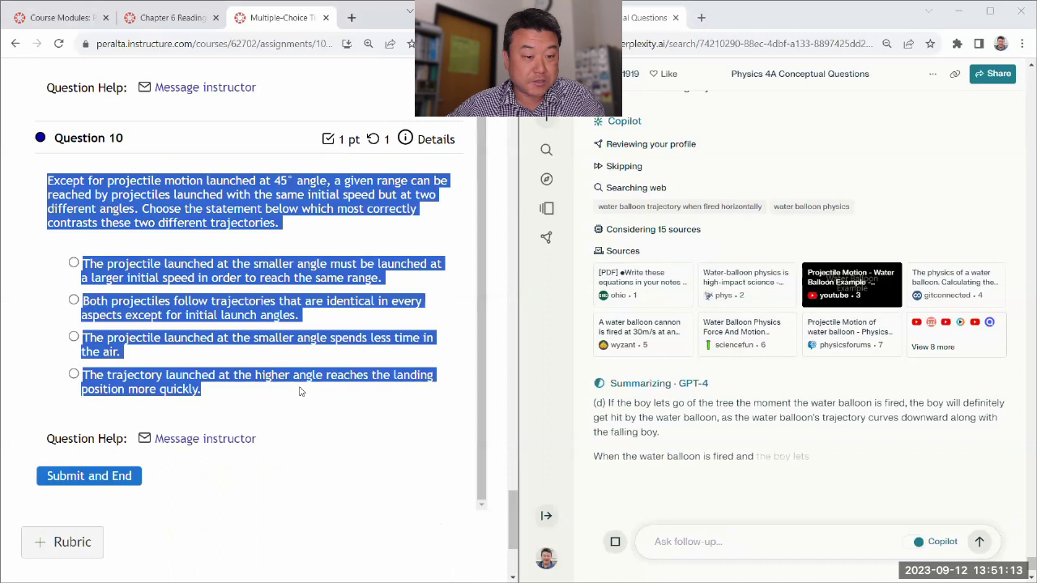
pyautogui.click(677, 542)
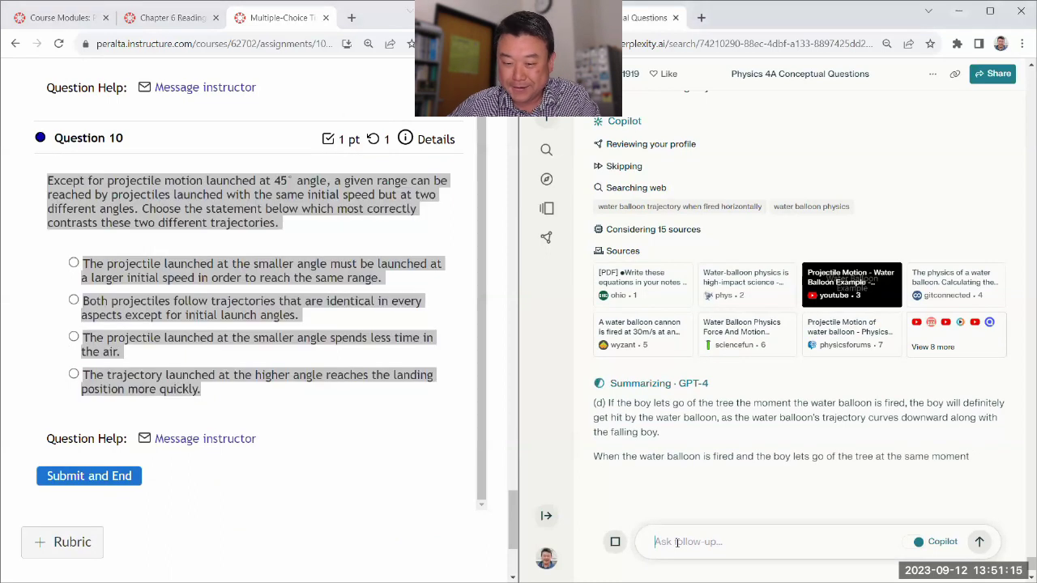
pyautogui.hotkey('ctrl', 'v')
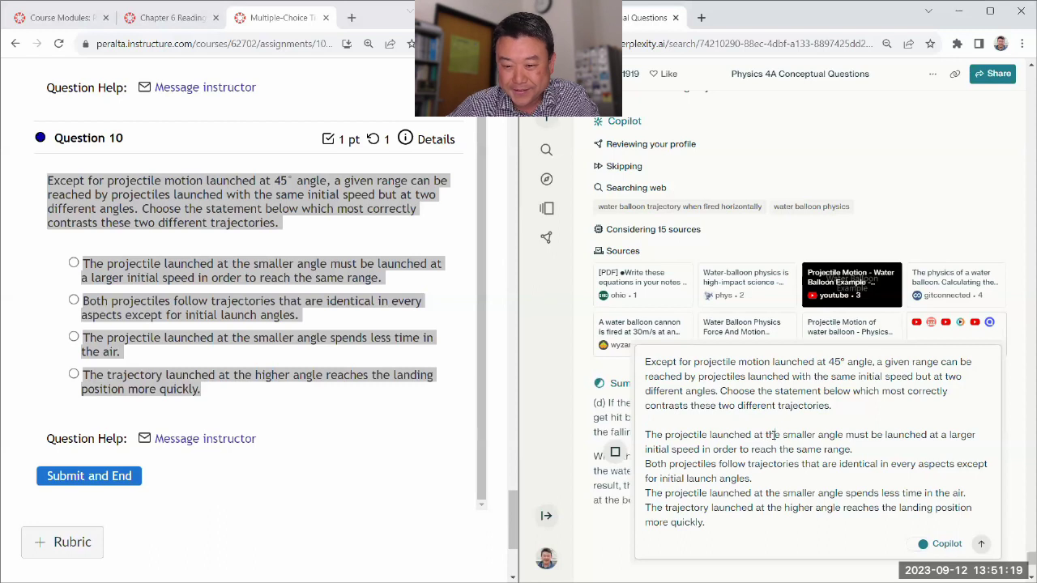
pyautogui.write('(a)')
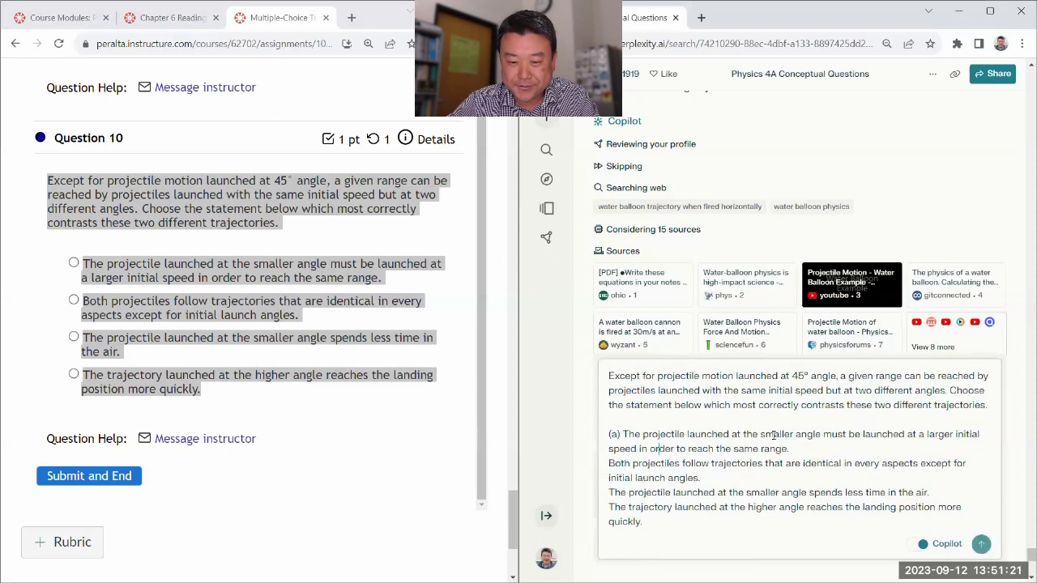
pyautogui.press('Home')
pyautogui.write('(b) ')
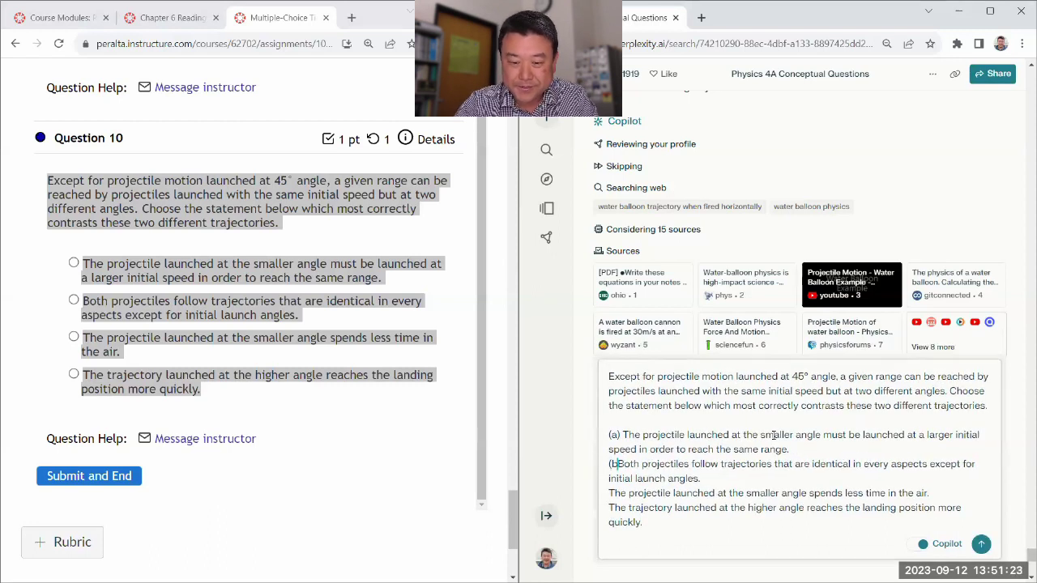
pyautogui.write('(c)')
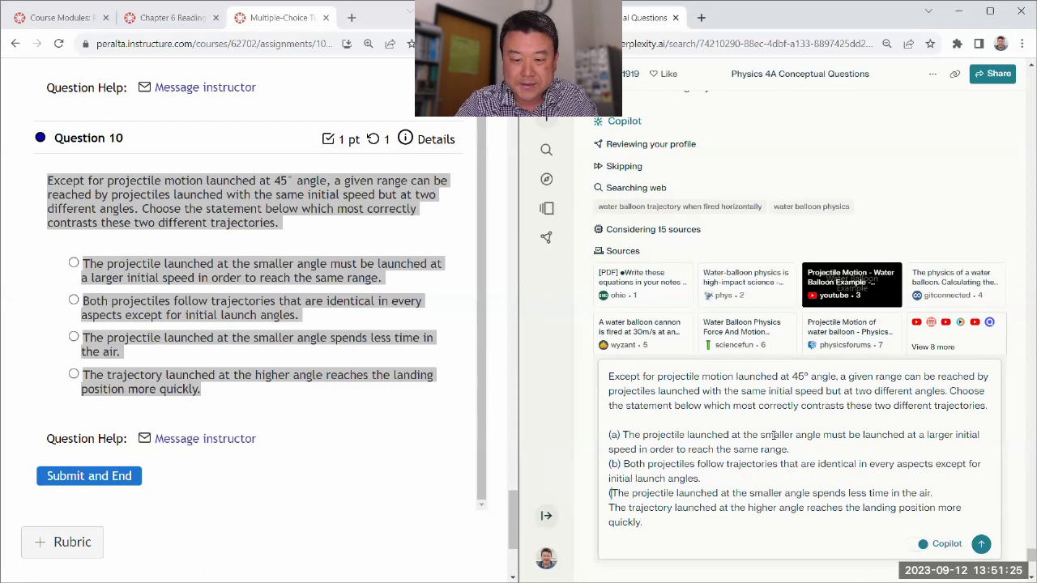
pyautogui.press('Down')
pyautogui.press('Home')
pyautogui.write('(d)')
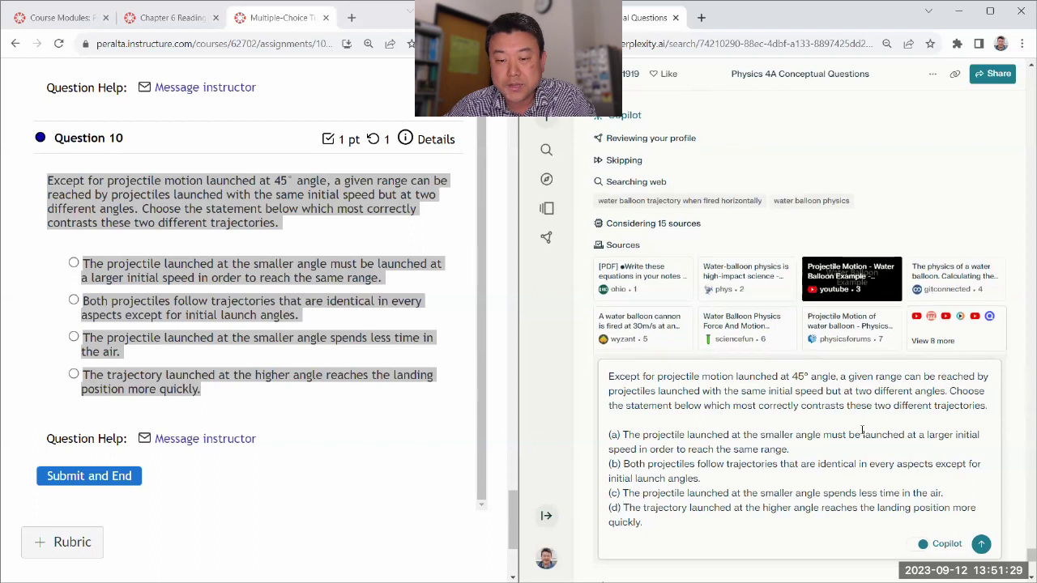
# Send the query, skip the clarifying prompt, and mark 'smaller angle spends less time in the air'
pyautogui.scroll(-5, 799, 433)
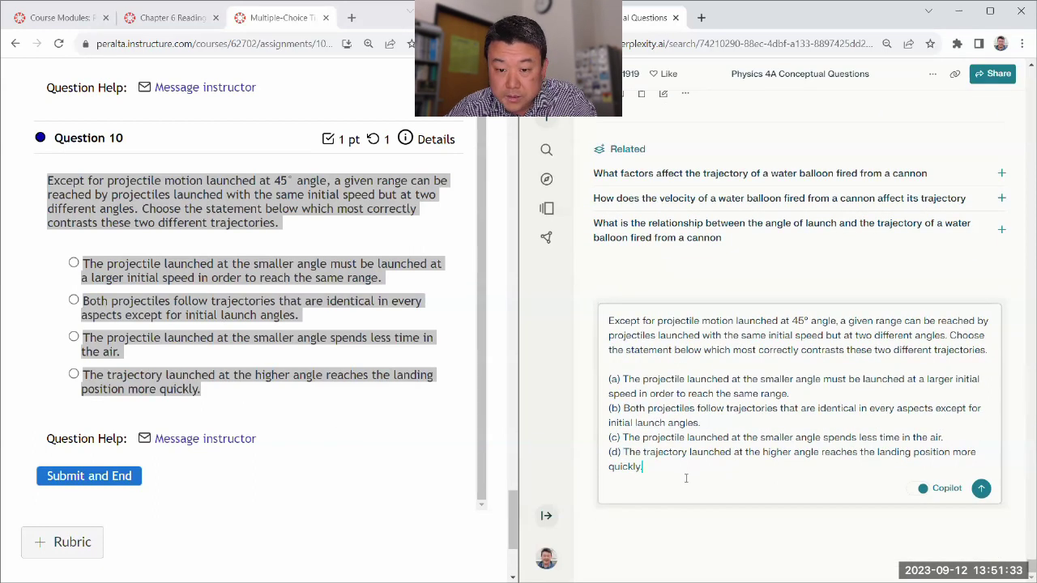
pyautogui.click(981, 488)
pyautogui.click(303, 396)
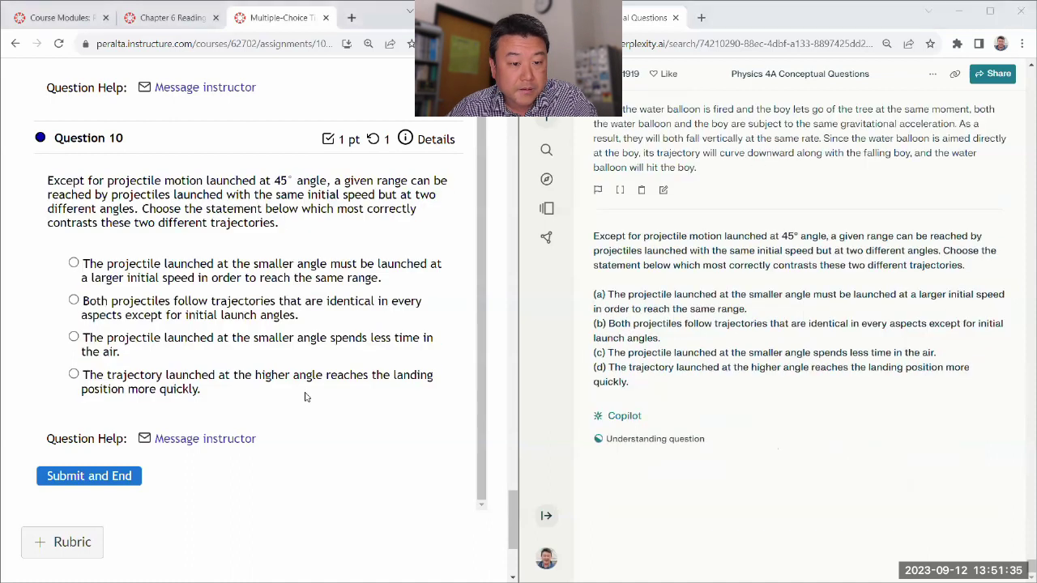
pyautogui.click(669, 458)
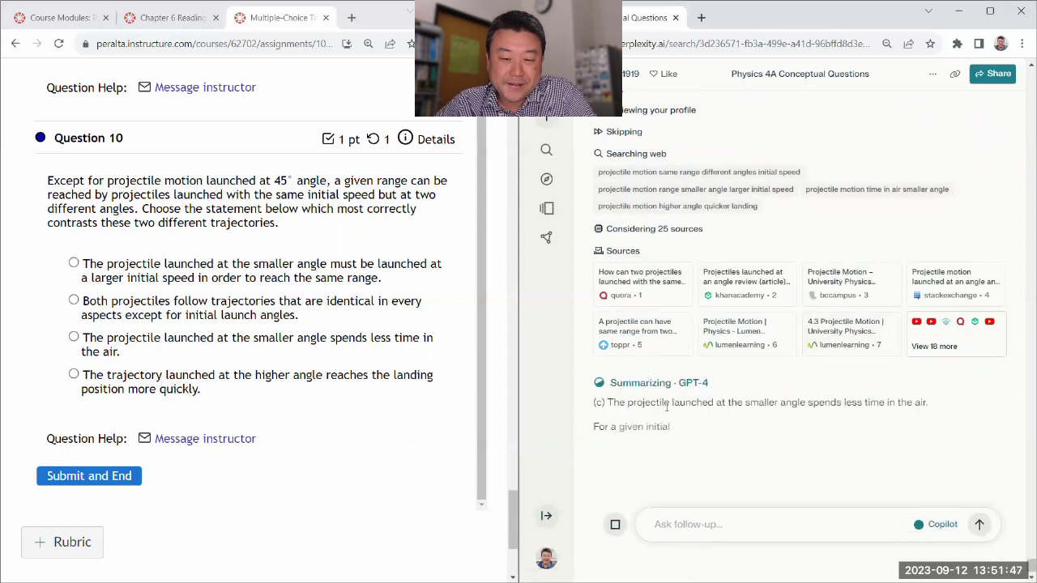
pyautogui.click(150, 354)
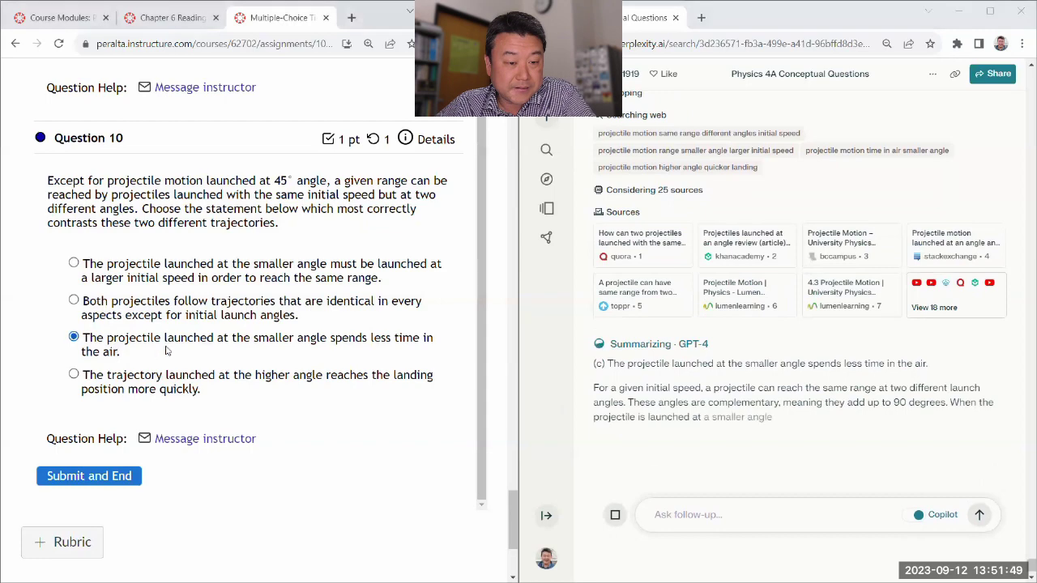
pyautogui.scroll(8, 476, 396)
pyautogui.scroll(15, 476, 396)
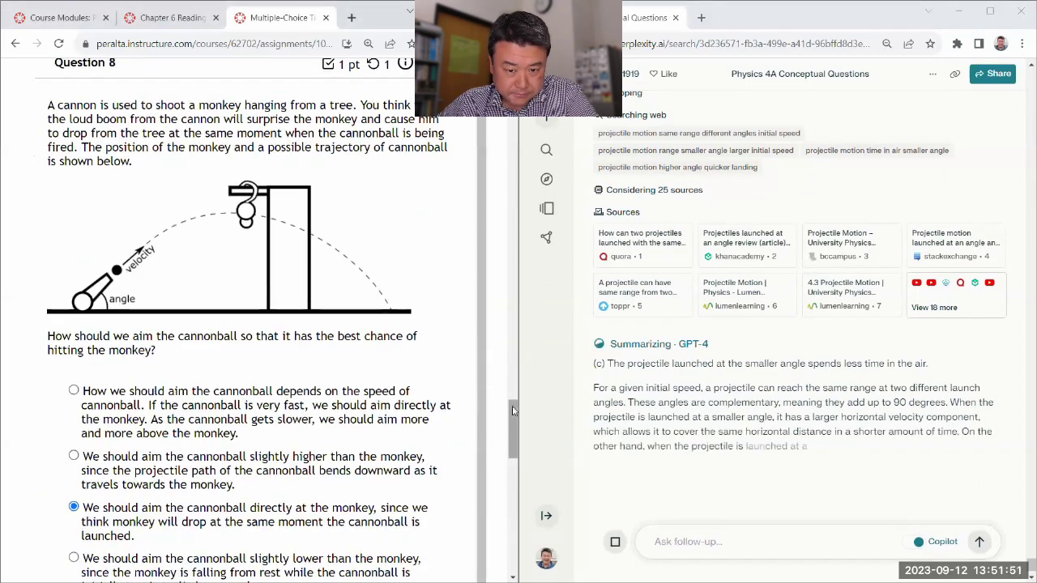
# Save the quiz progress from the timer panel
pyautogui.click(172, 327)
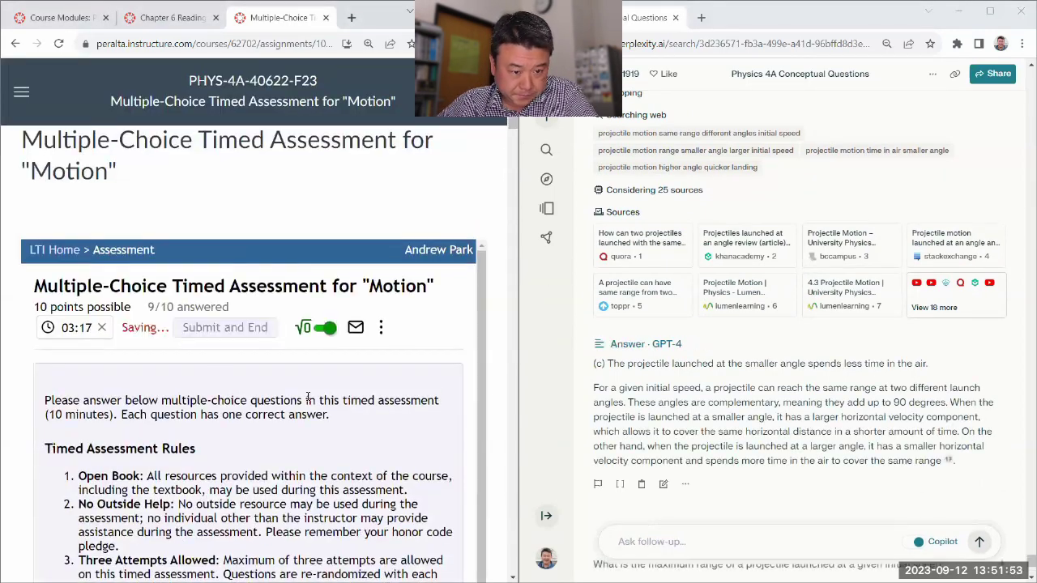
pyautogui.scroll(-6, 354, 348)
pyautogui.scroll(5, 354, 348)
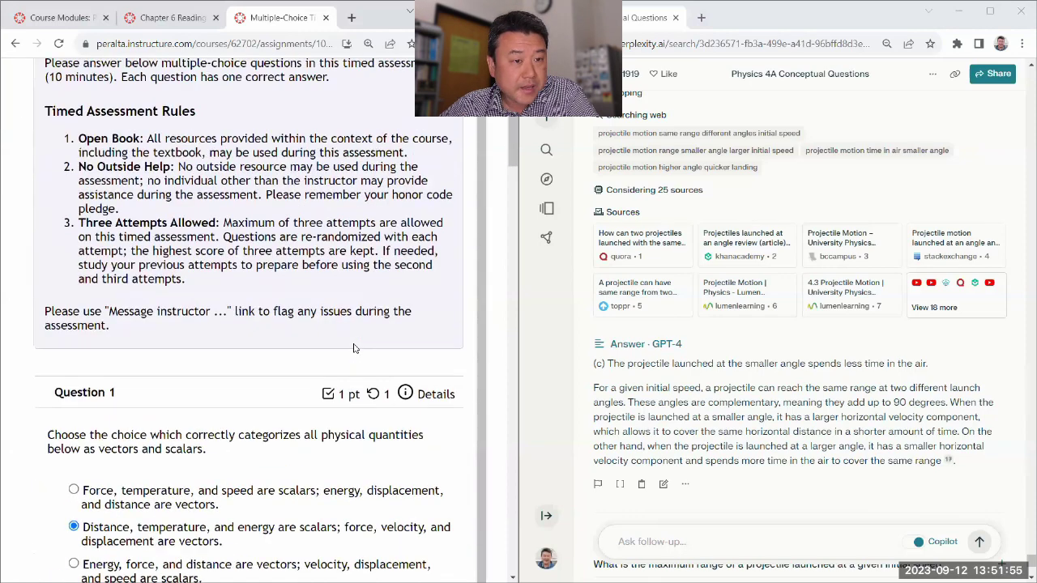
pyautogui.scroll(5, 451, 250)
pyautogui.scroll(-2, 451, 250)
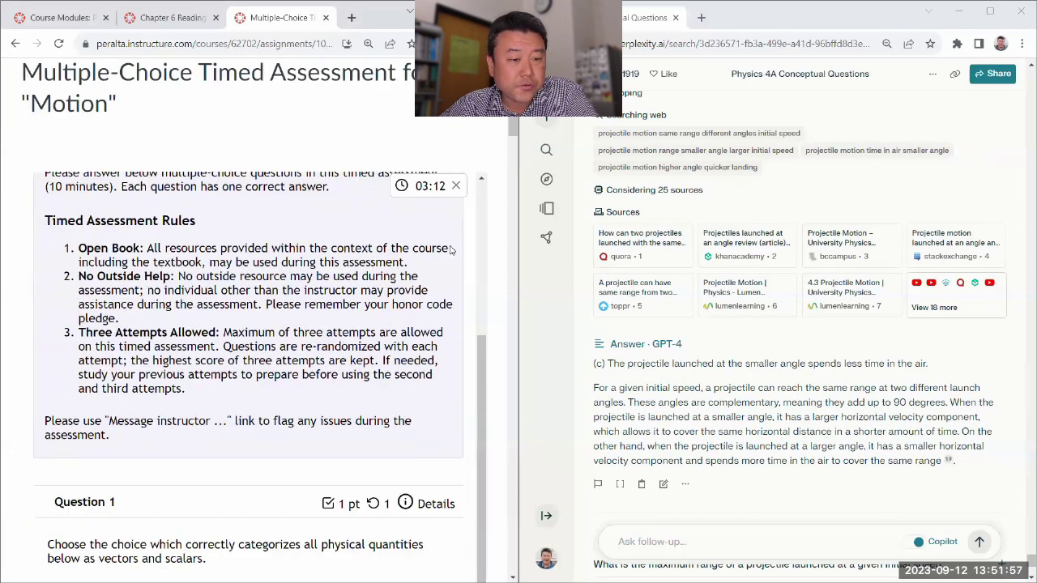
pyautogui.scroll(-4, 452, 250)
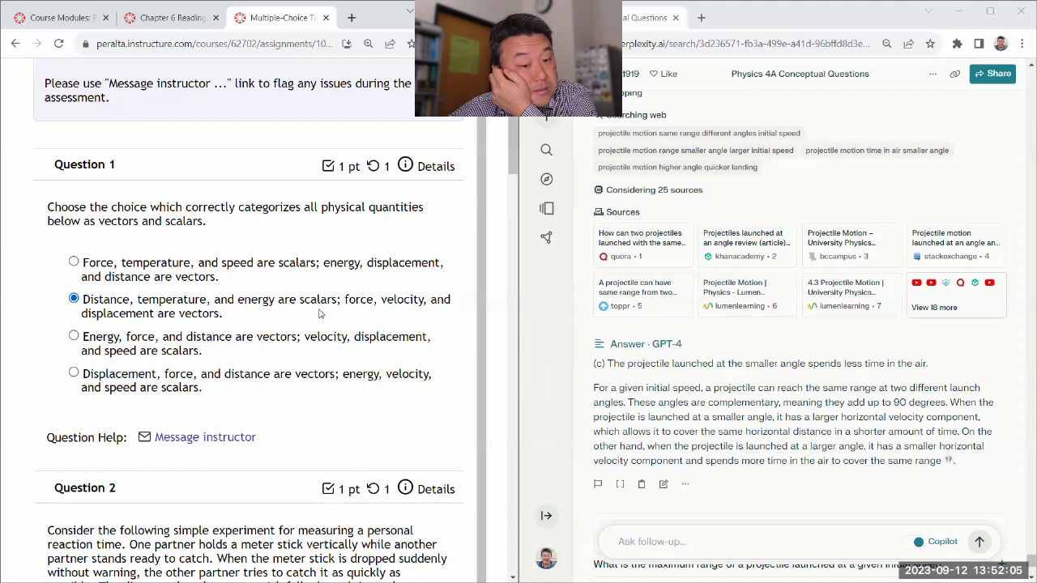
# Scroll through Questions 1–10 to check each selected answer
pyautogui.scroll(-1, 237, 323)
pyautogui.scroll(-2, 238, 323)
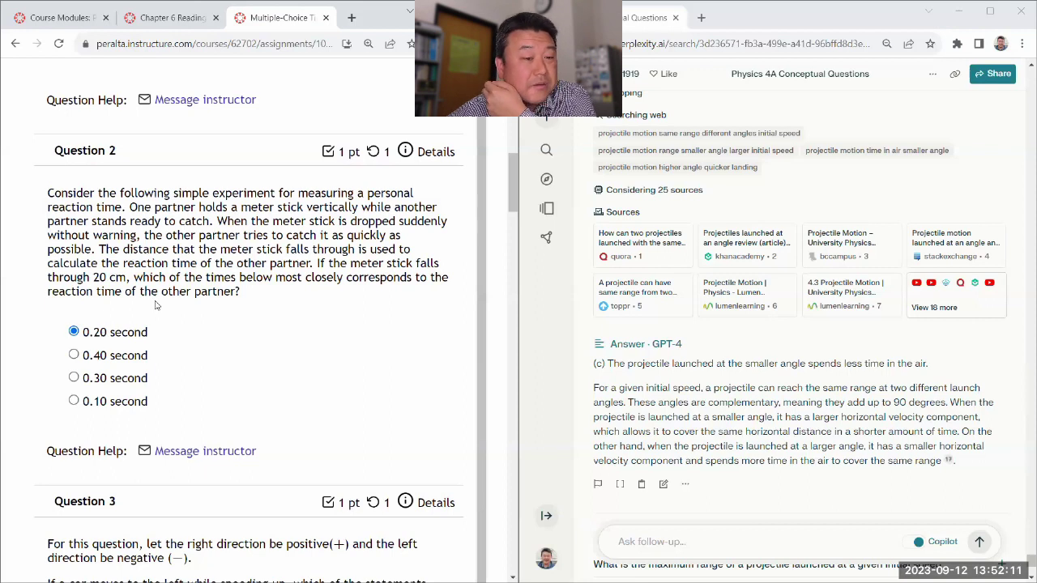
pyautogui.scroll(-4, 157, 305)
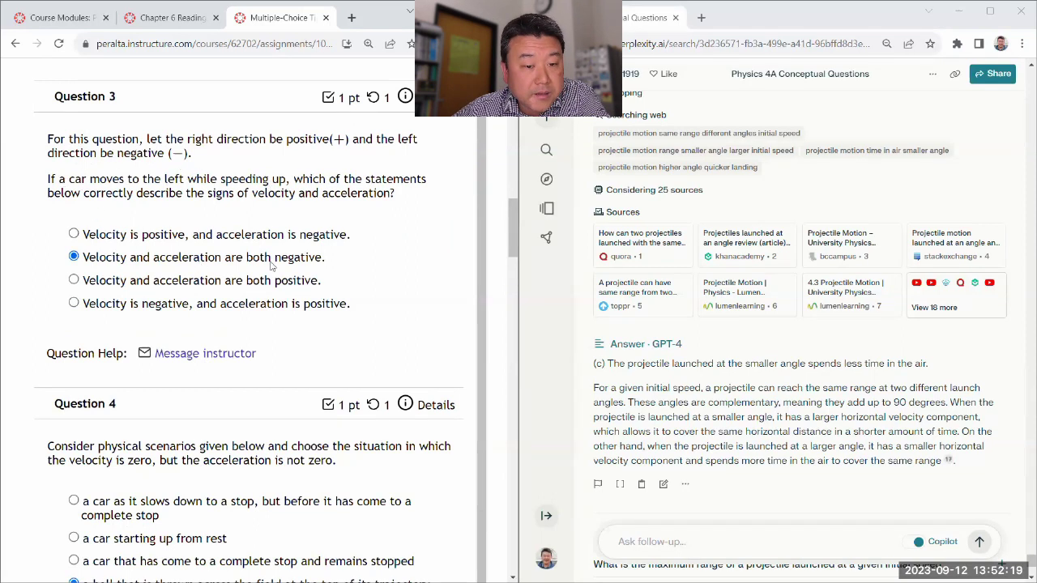
pyautogui.scroll(-3, 243, 244)
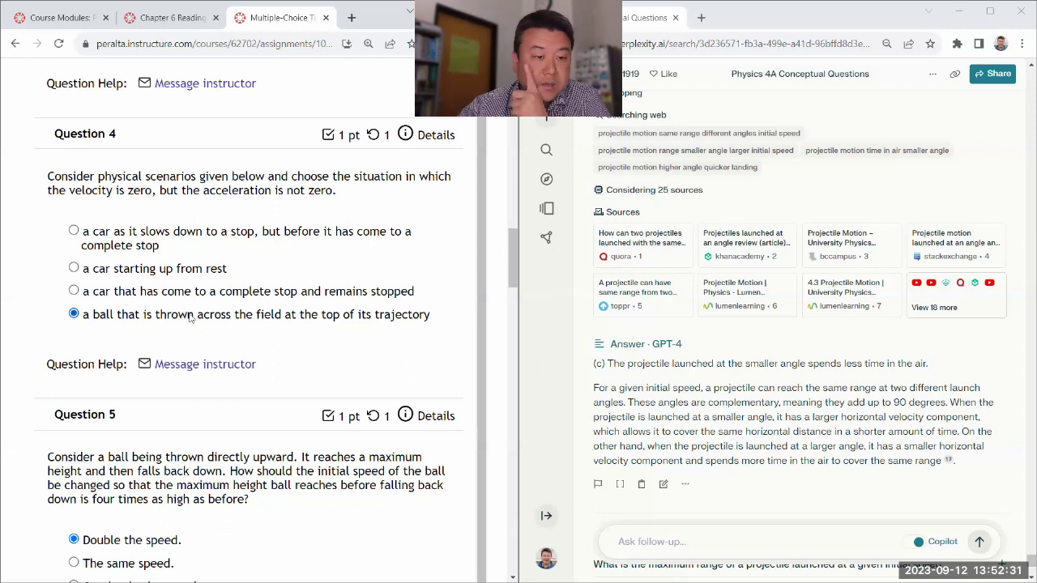
pyautogui.scroll(-2, 138, 207)
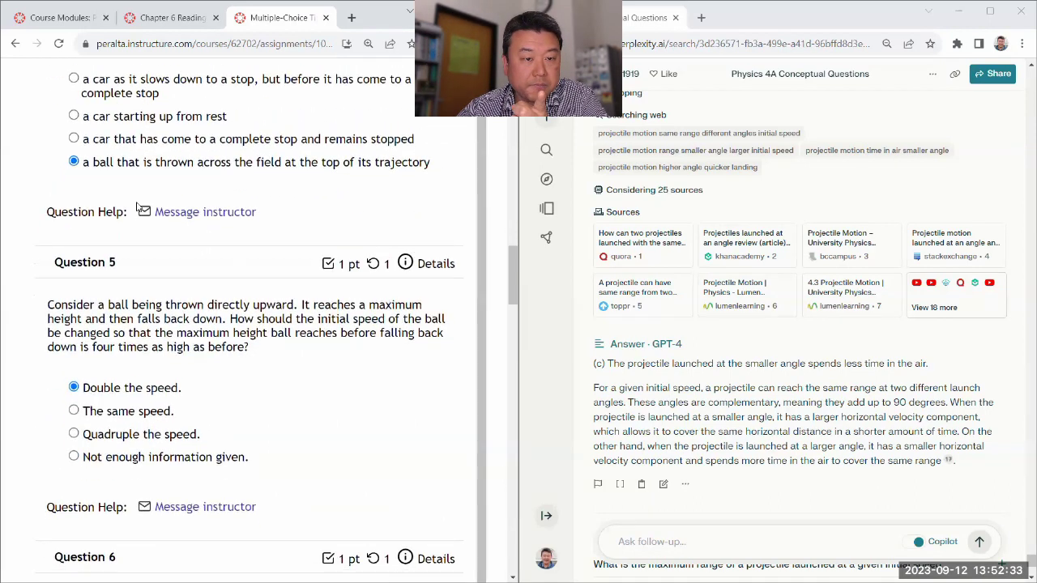
pyautogui.scroll(-2, 138, 207)
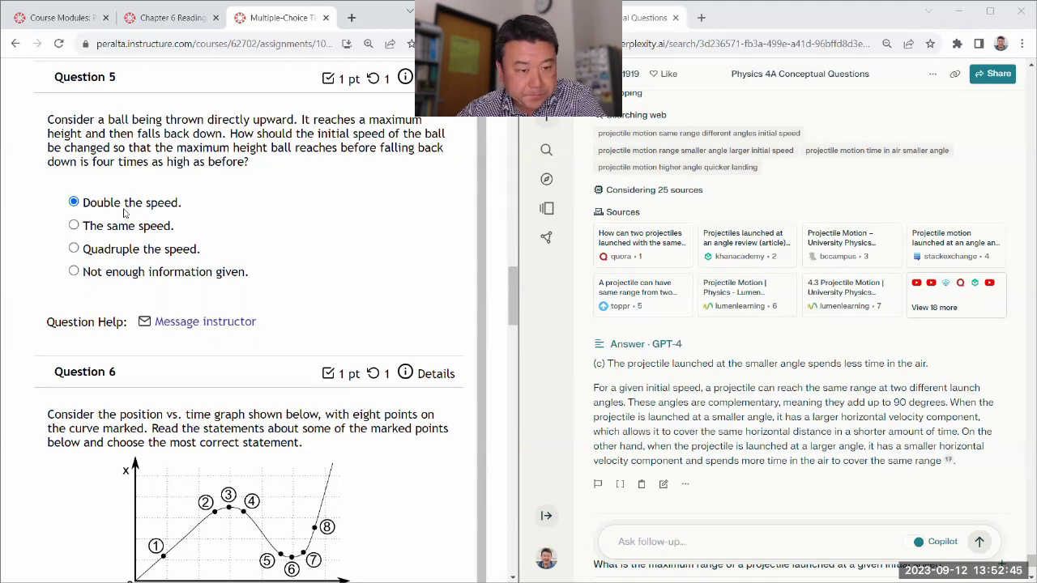
pyautogui.scroll(-4, 124, 213)
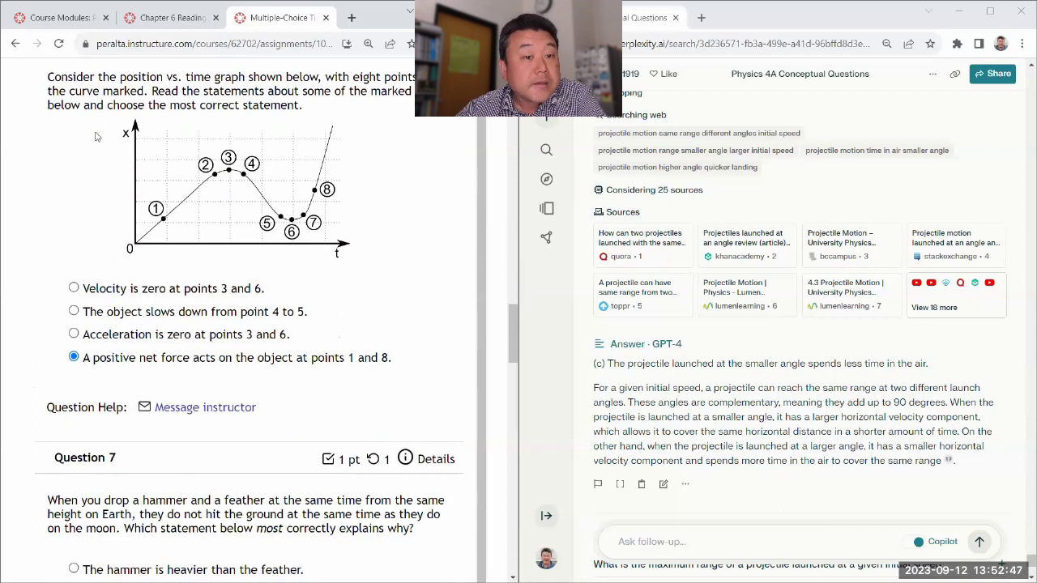
pyautogui.scroll(1, 96, 137)
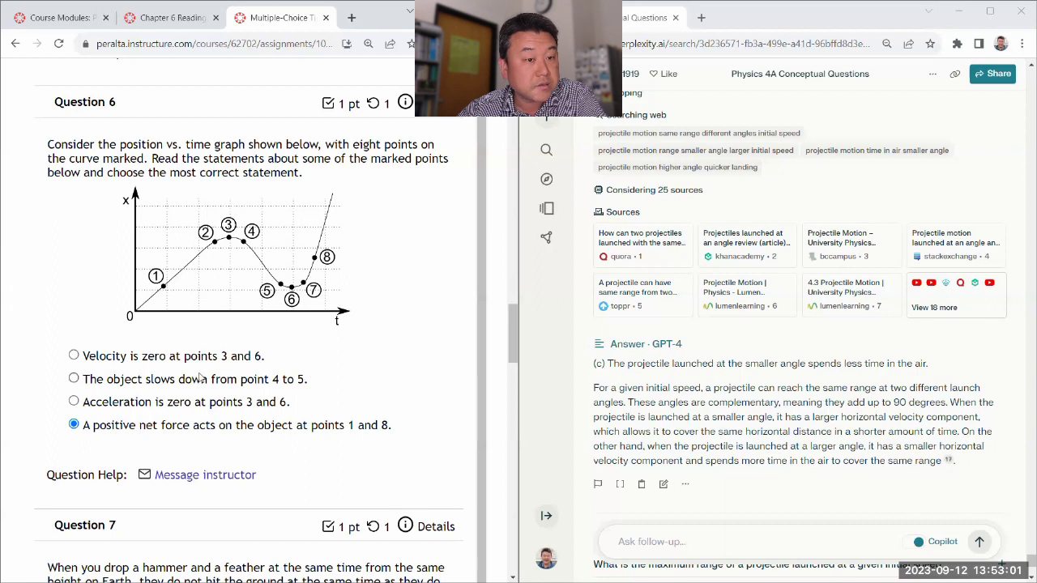
pyautogui.scroll(-4, 199, 376)
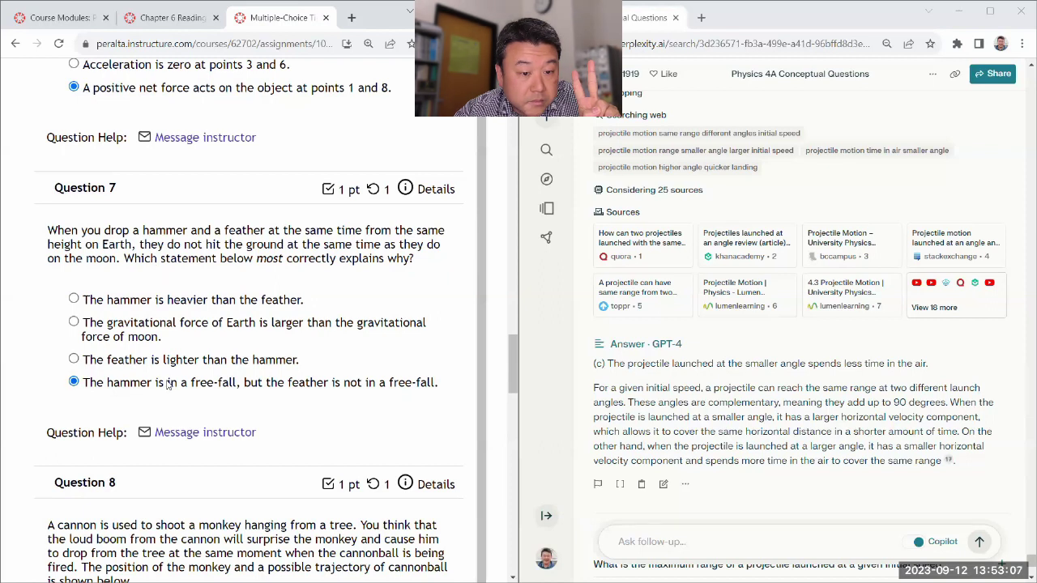
pyautogui.scroll(-3, 389, 368)
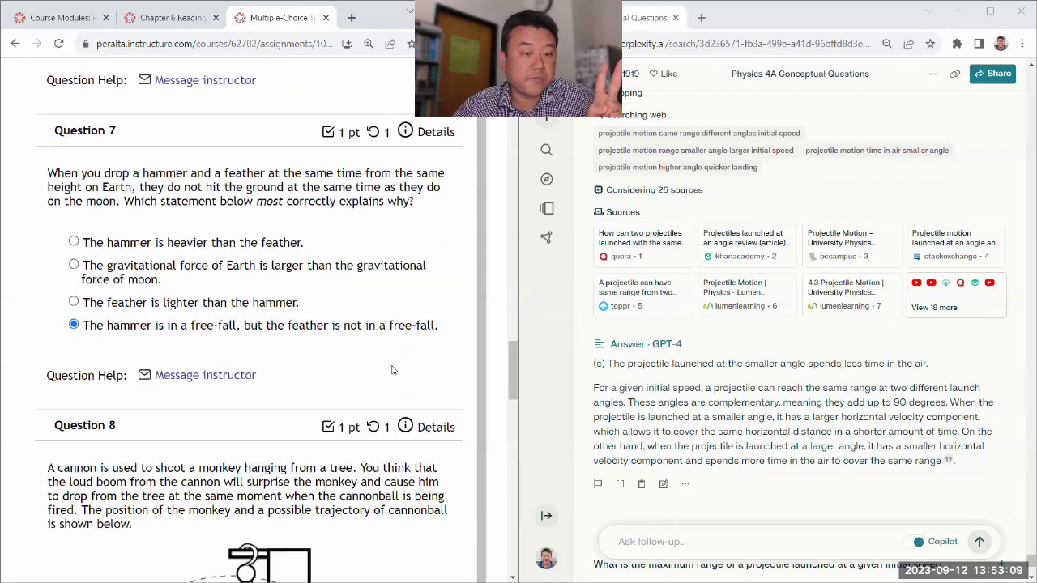
pyautogui.scroll(-1, 314, 298)
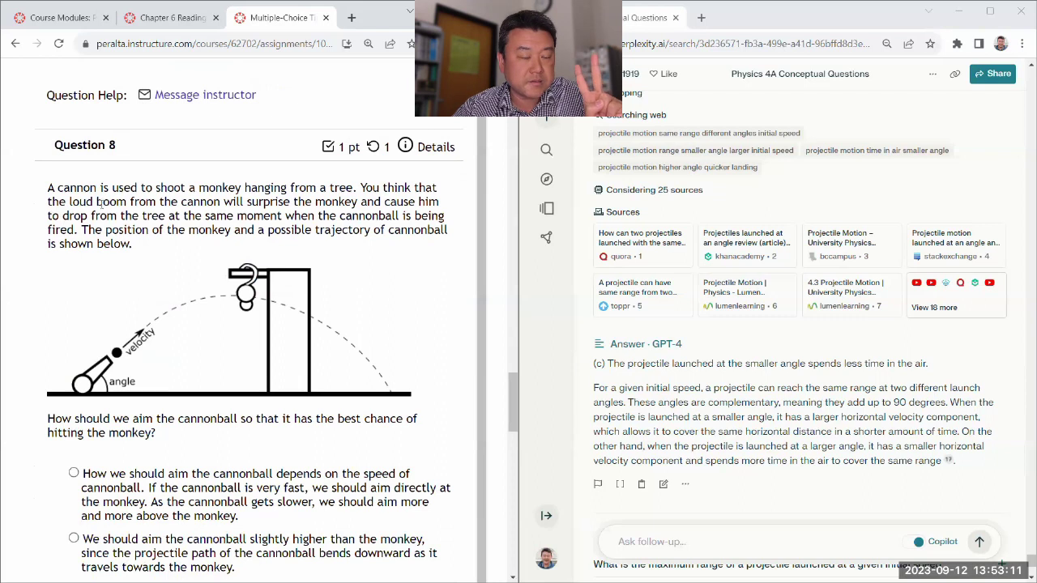
pyautogui.scroll(-3, 133, 205)
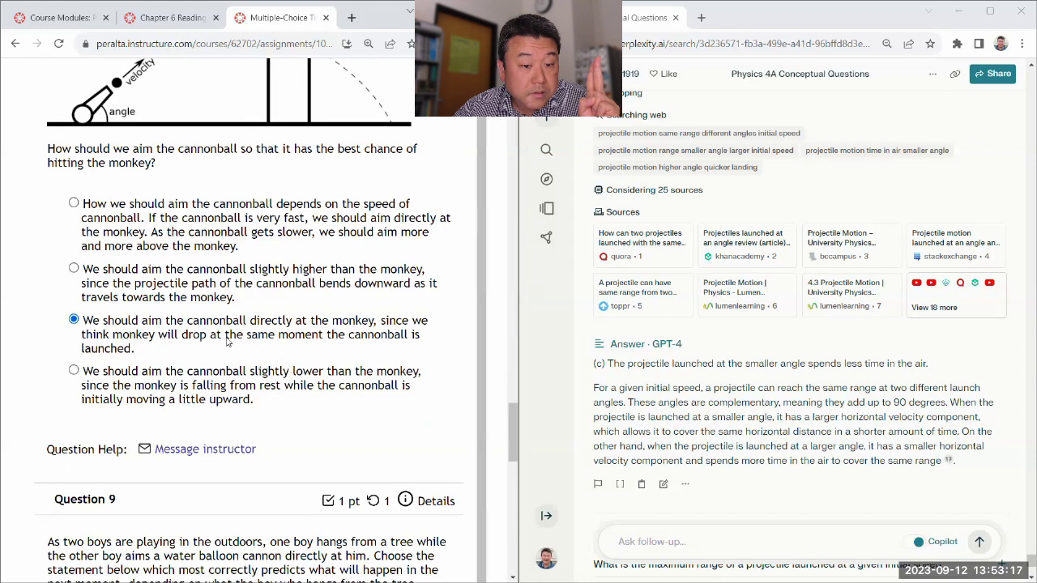
pyautogui.scroll(2, 178, 252)
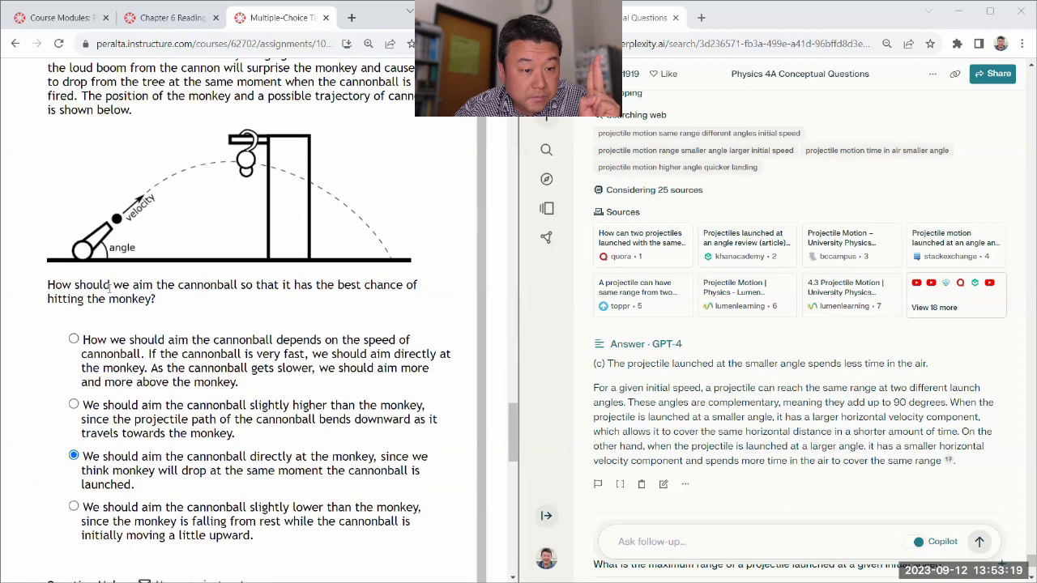
pyautogui.scroll(-2, 162, 310)
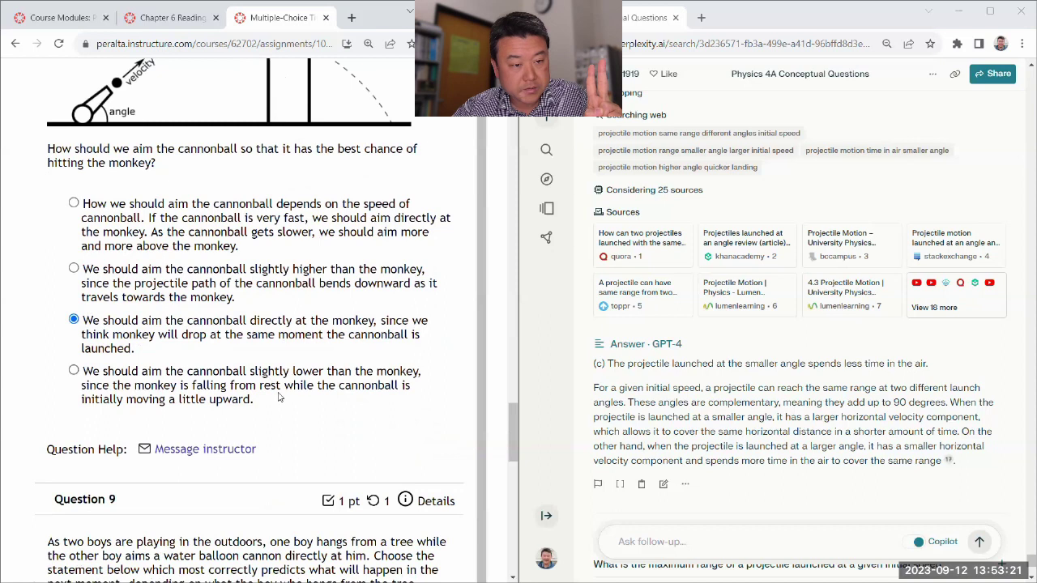
pyautogui.scroll(-5, 278, 397)
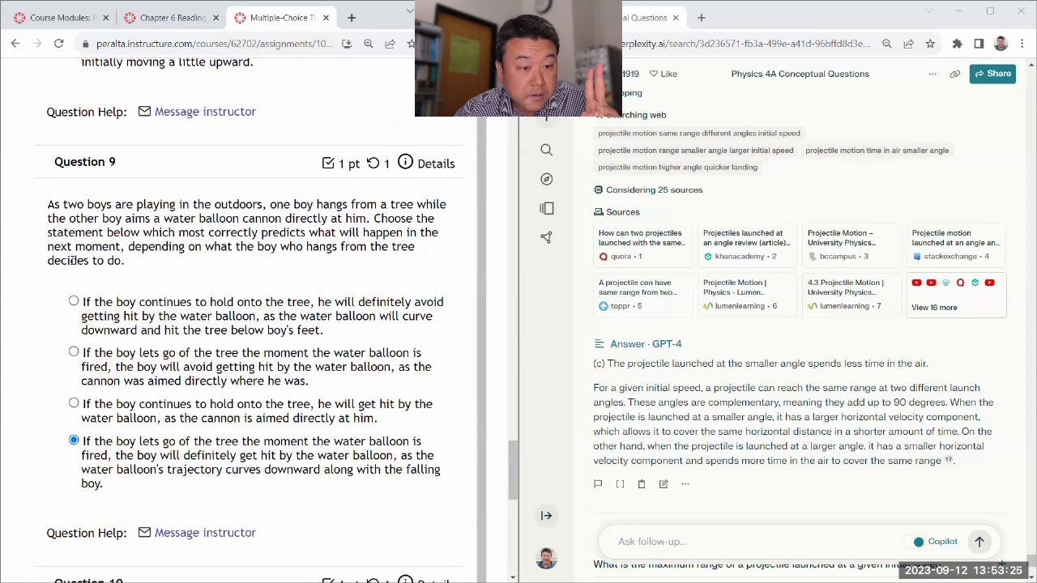
pyautogui.scroll(-2, 127, 356)
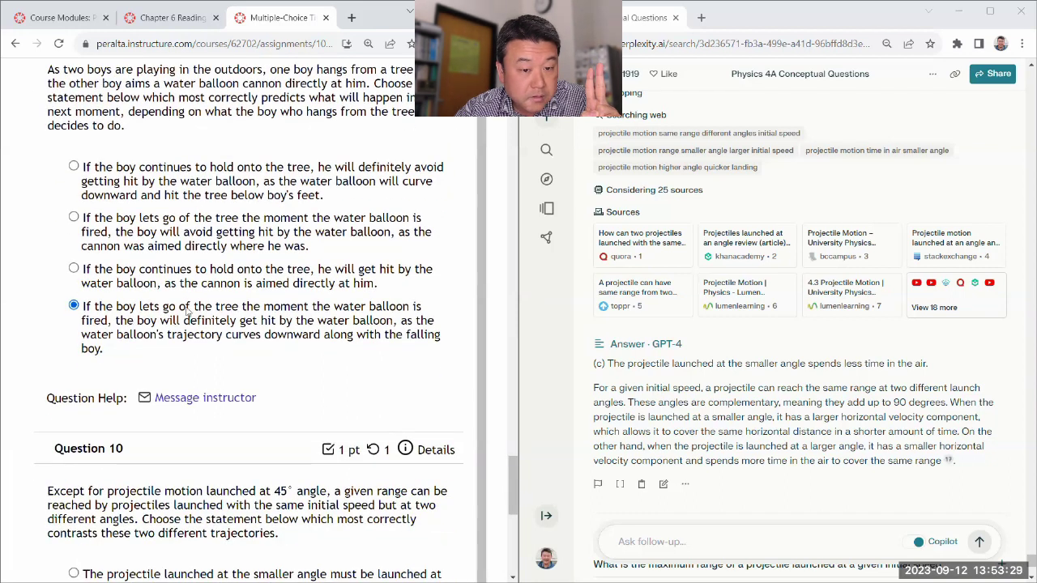
pyautogui.scroll(-3, 180, 315)
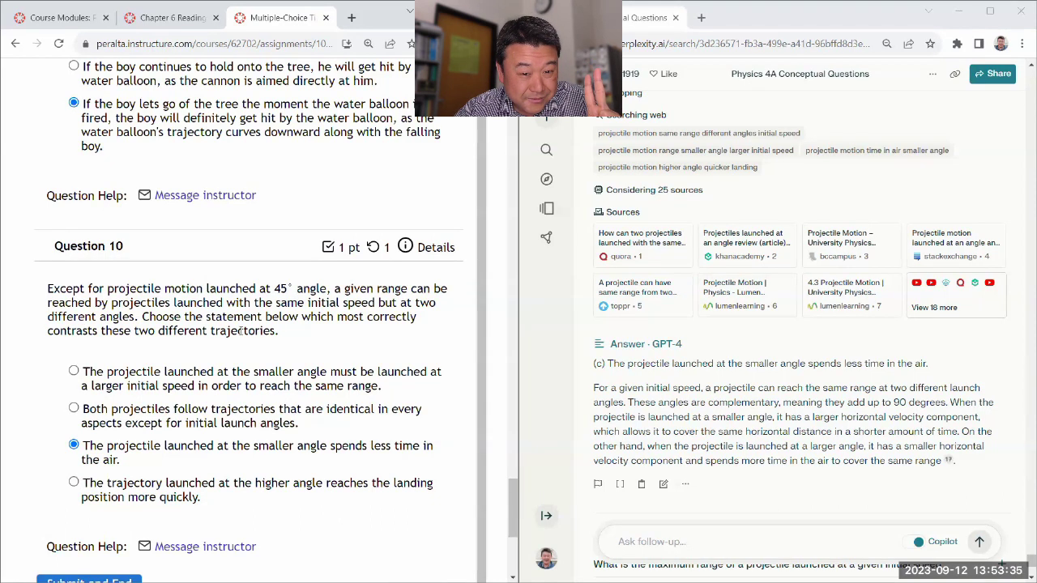
pyautogui.scroll(-3, 240, 331)
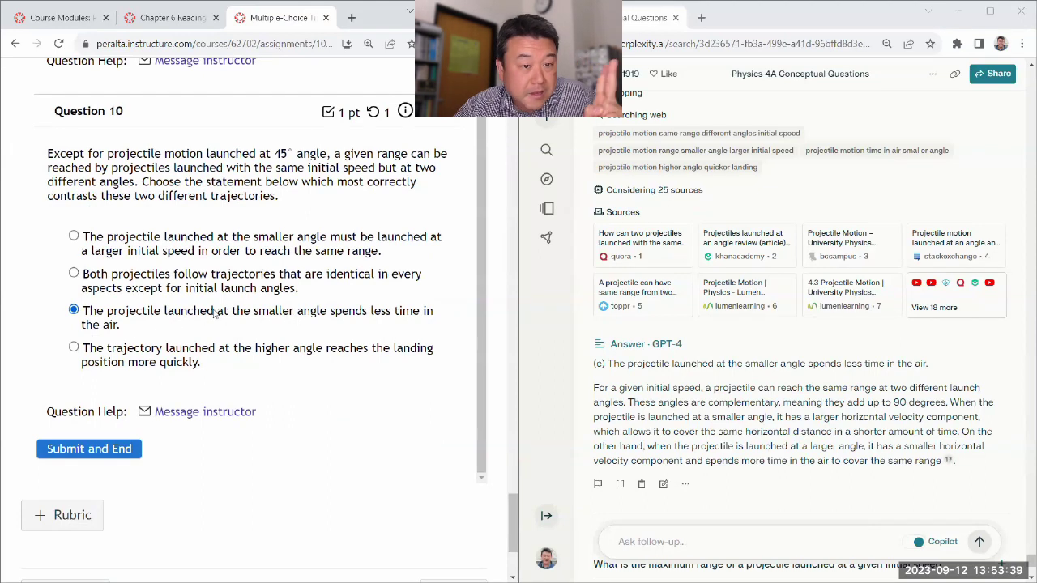
pyautogui.scroll(1, 156, 276)
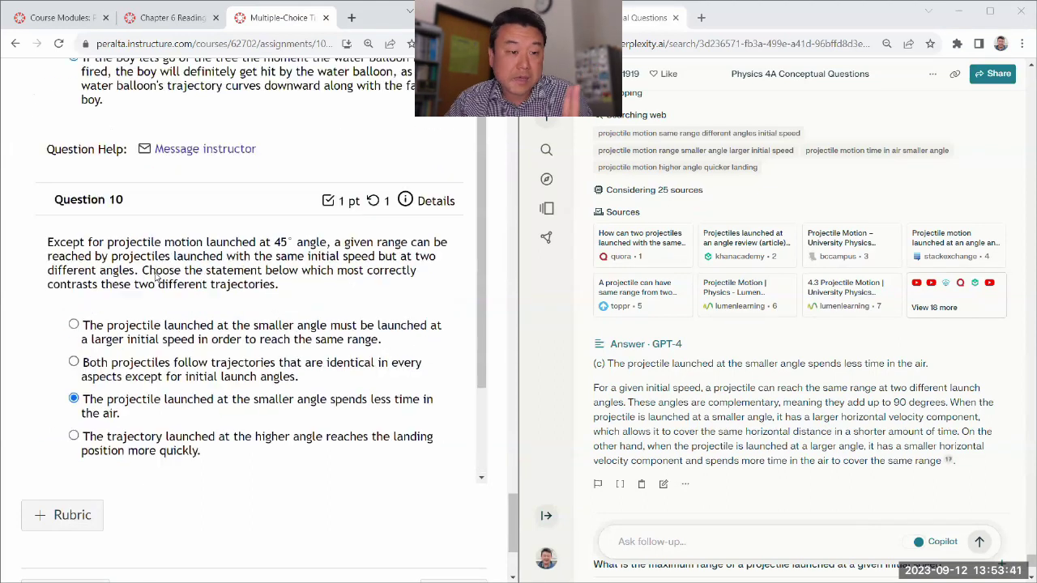
pyautogui.scroll(12, 156, 276)
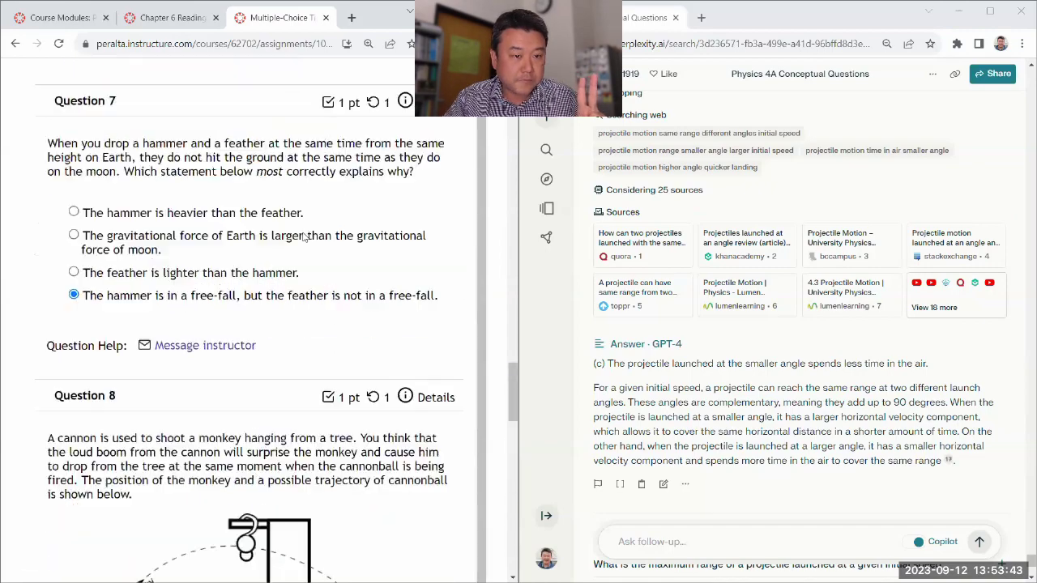
# Change Question 6's answer to 'Velocity is zero at points 3 and 6'
pyautogui.scroll(15, 304, 236)
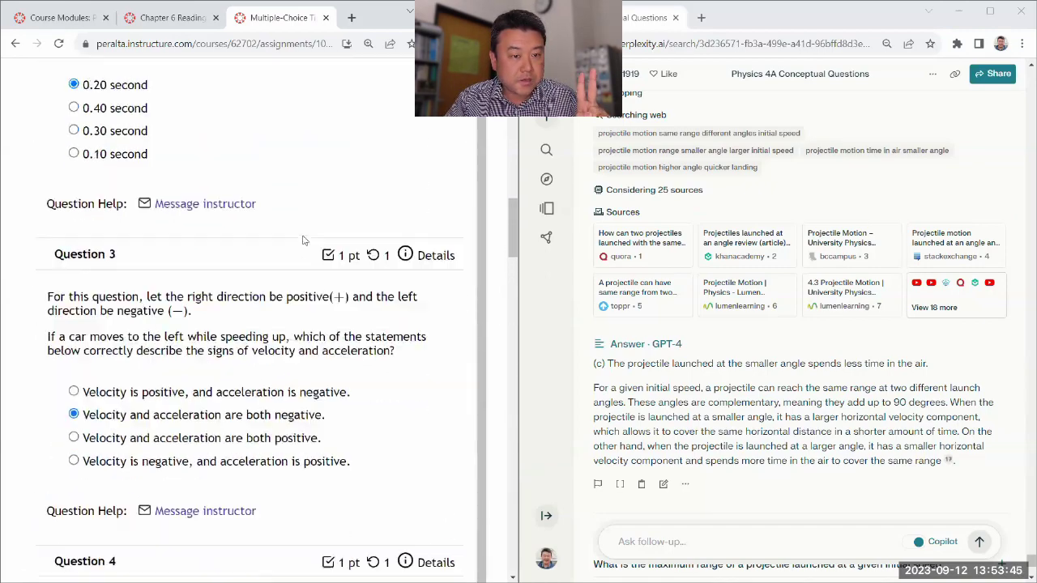
pyautogui.scroll(8, 304, 240)
pyautogui.scroll(-10, 304, 240)
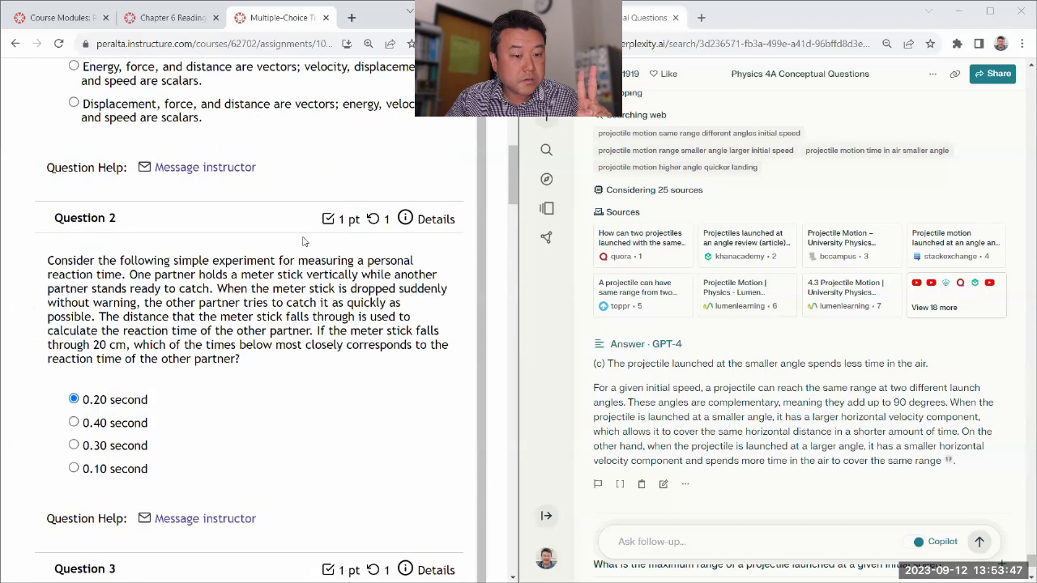
pyautogui.scroll(-2, 210, 292)
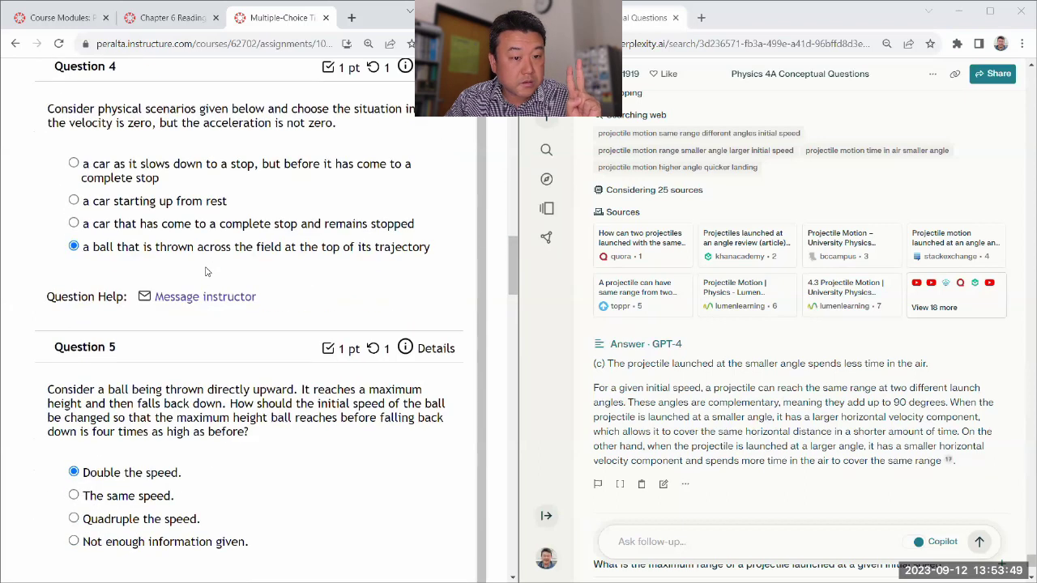
pyautogui.scroll(1, 180, 203)
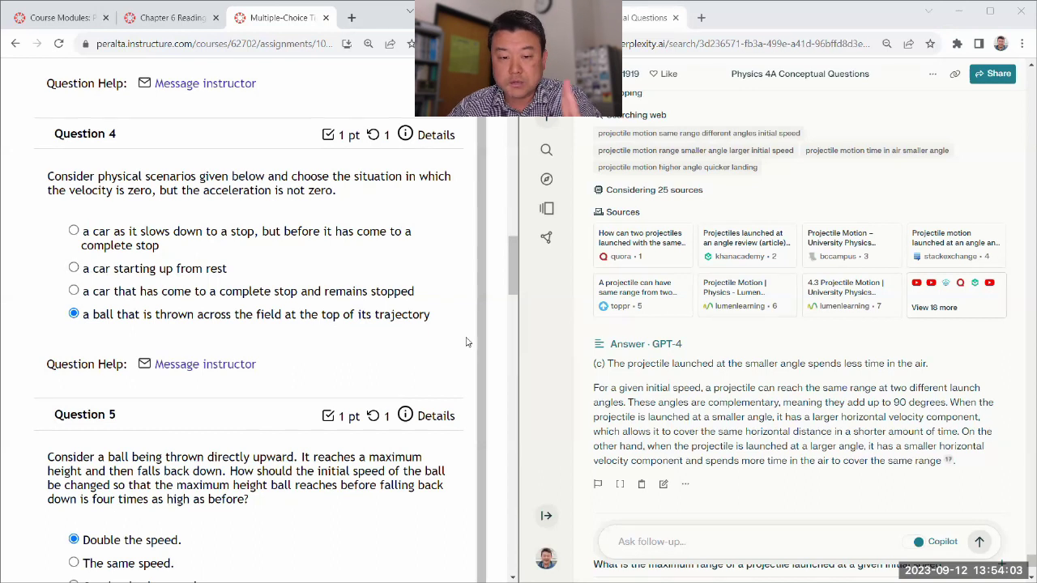
pyautogui.scroll(-1, 468, 348)
pyautogui.scroll(-5, 470, 357)
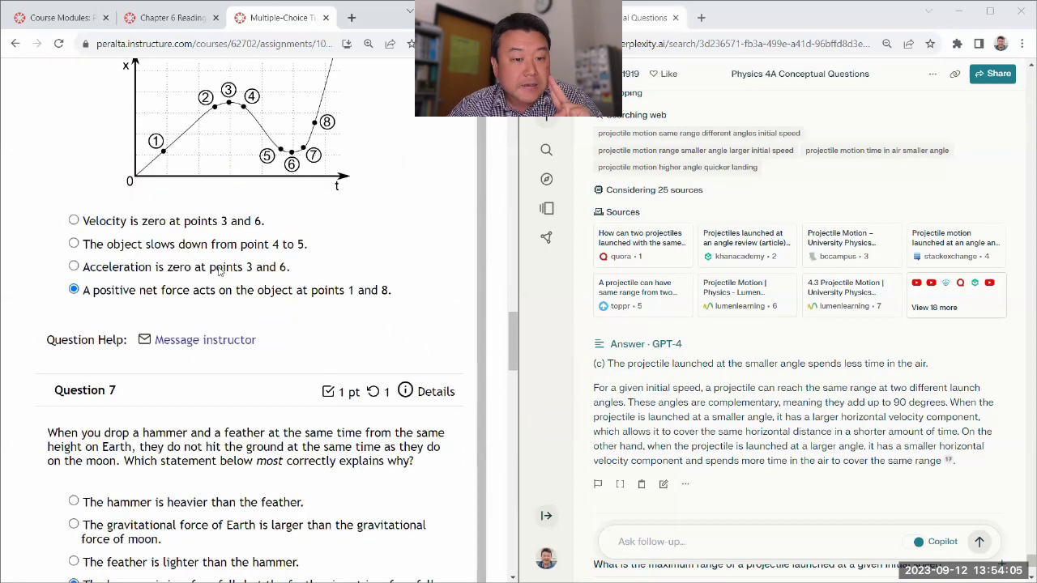
pyautogui.scroll(1, 278, 304)
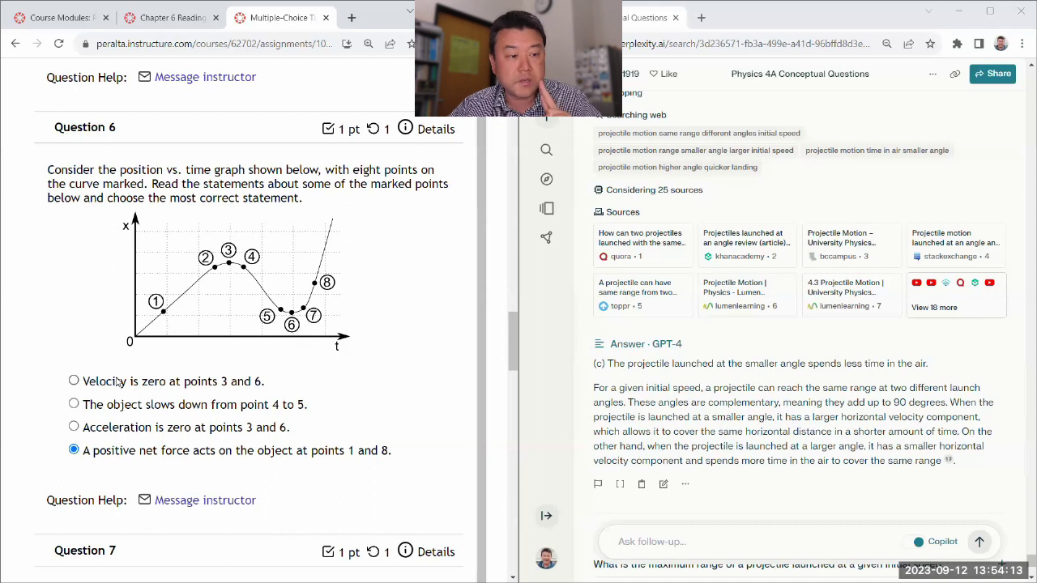
pyautogui.click(74, 380)
# Change Question 4's answer to 'a car starting up from rest'
pyautogui.scroll(8, 140, 284)
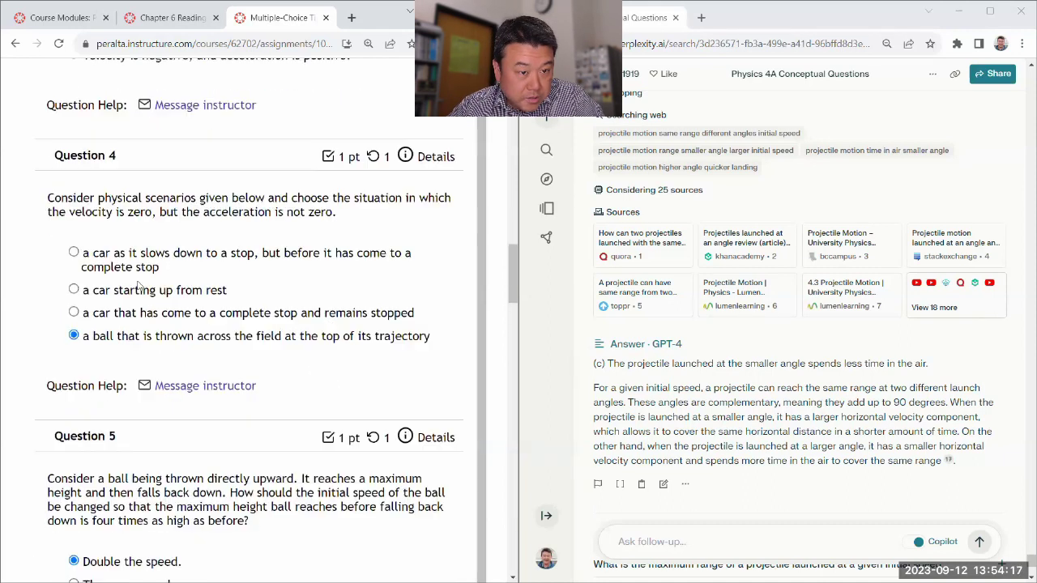
pyautogui.scroll(2, 139, 284)
pyautogui.scroll(-2, 97, 279)
pyautogui.click(94, 270)
pyautogui.scroll(2, 373, 252)
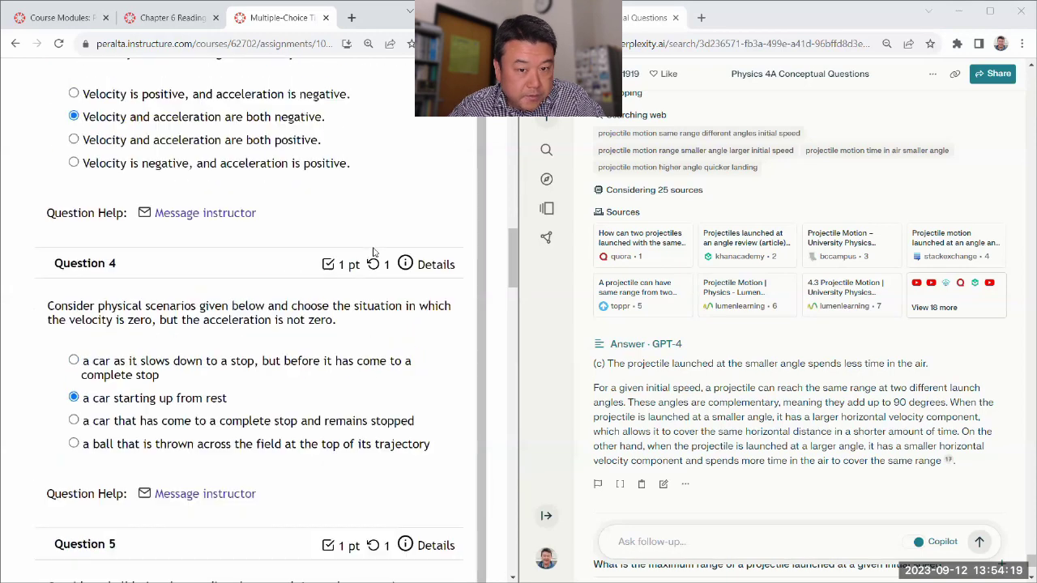
pyautogui.scroll(15, 372, 253)
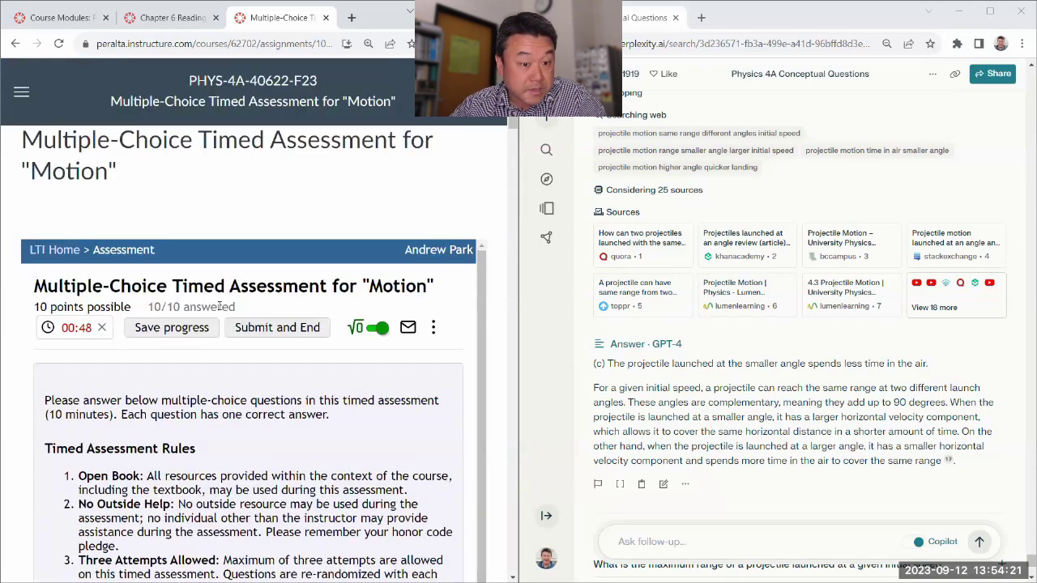
# Save progress, then Submit and End the Motion assessment and confirm with OK
pyautogui.click(169, 327)
pyautogui.scroll(-2, 269, 386)
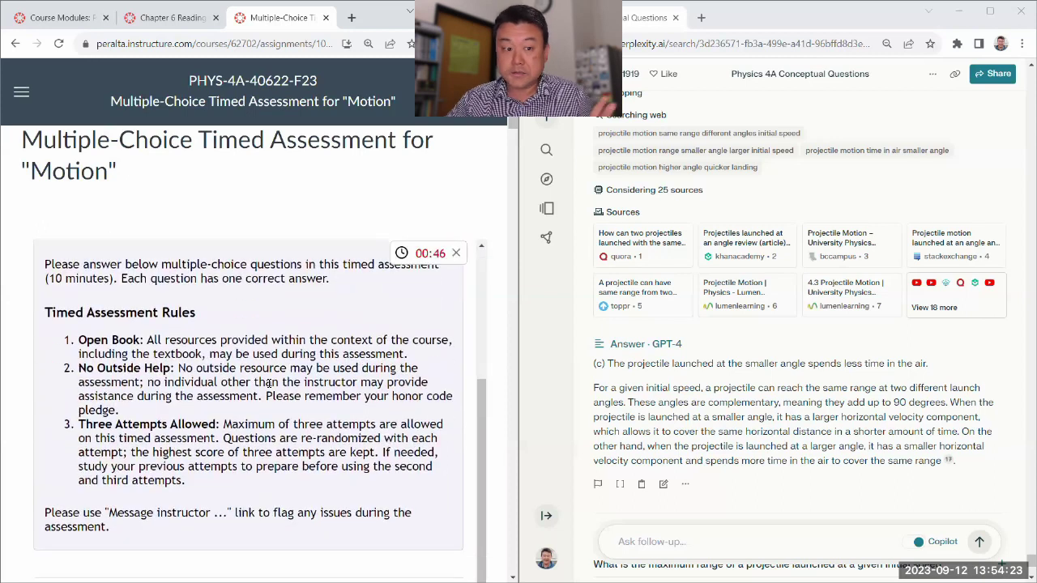
pyautogui.scroll(2, 279, 358)
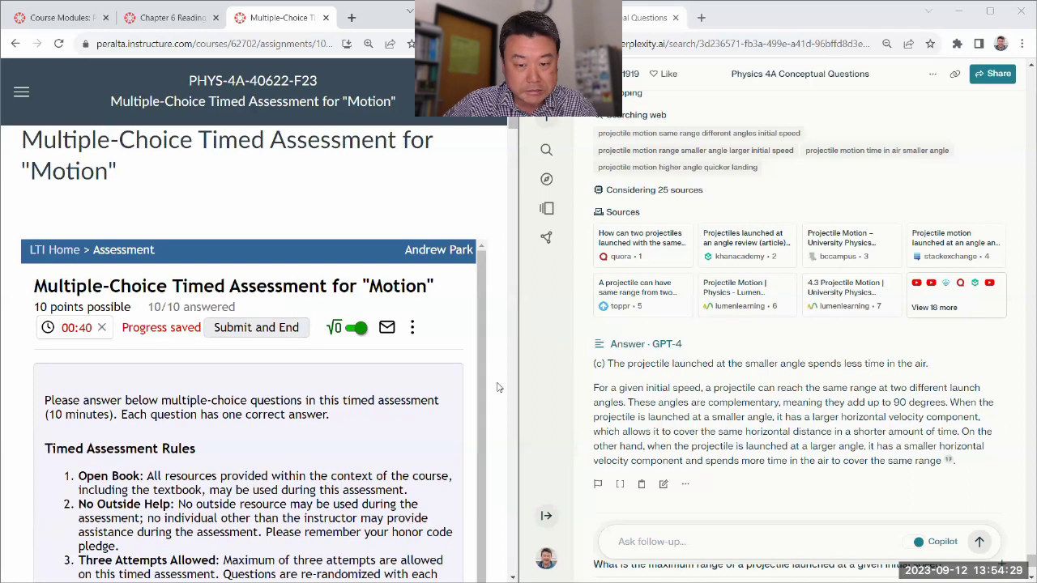
pyautogui.scroll(-2, 498, 387)
pyautogui.click(278, 197)
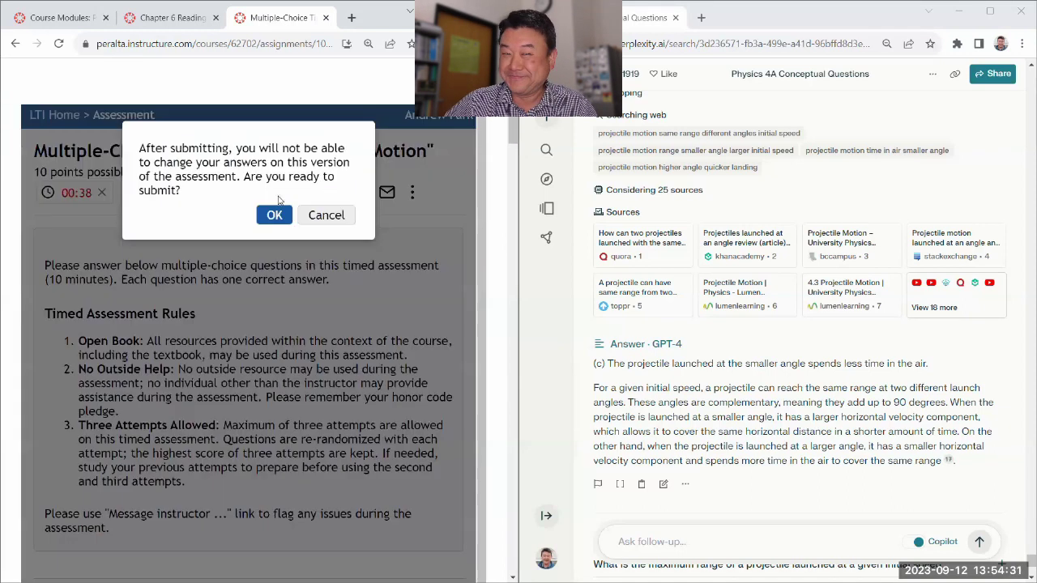
pyautogui.click(268, 216)
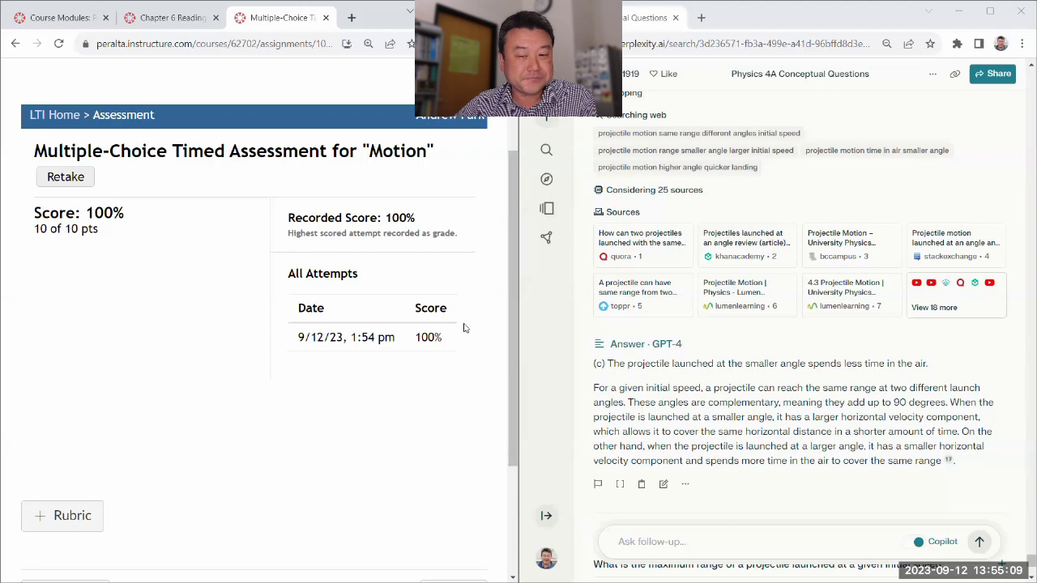
# Scroll back up the Perplexity thread to the earlier zero-velocity, nonzero-acceleration answer
pyautogui.scroll(-3, 716, 364)
pyautogui.scroll(15, 715, 364)
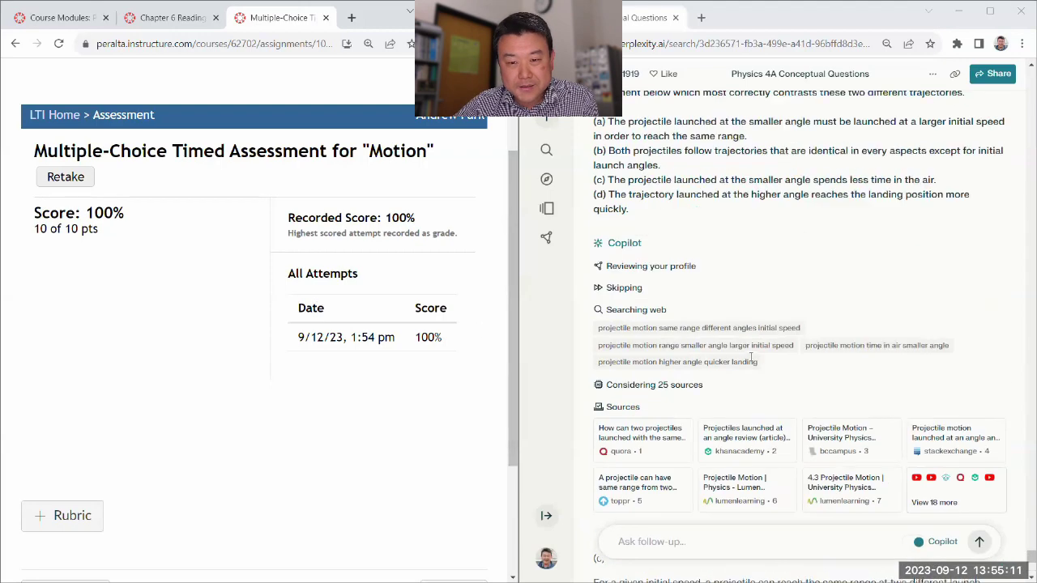
pyautogui.scroll(15, 736, 177)
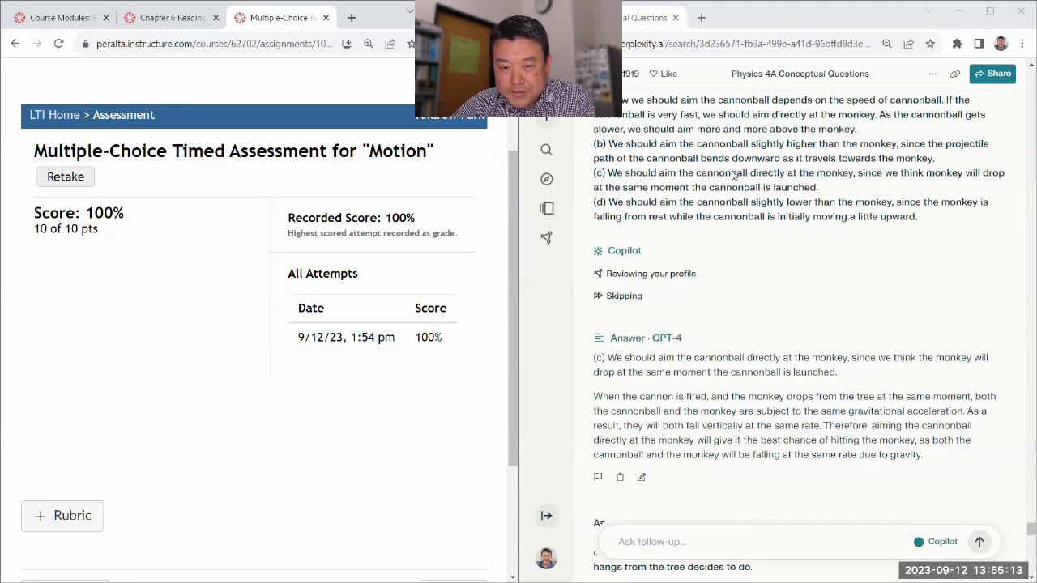
pyautogui.scroll(15, 733, 175)
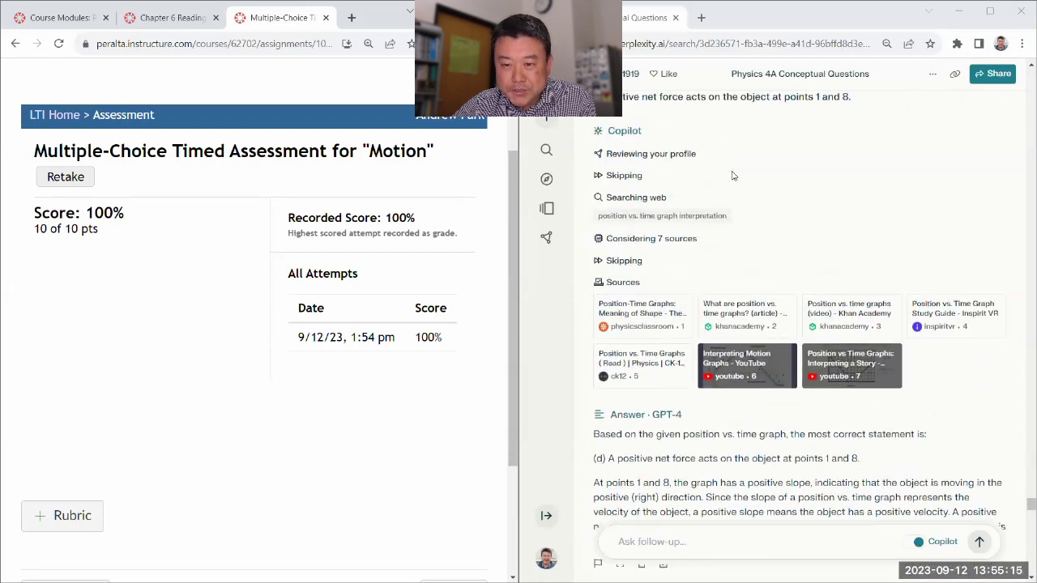
pyautogui.scroll(10, 733, 182)
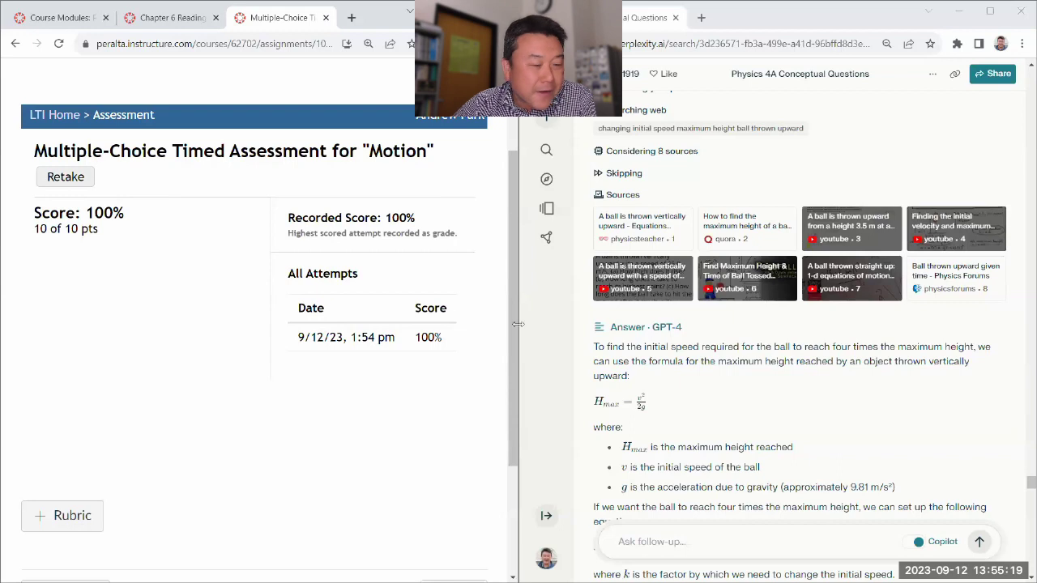
pyautogui.scroll(5, 700, 372)
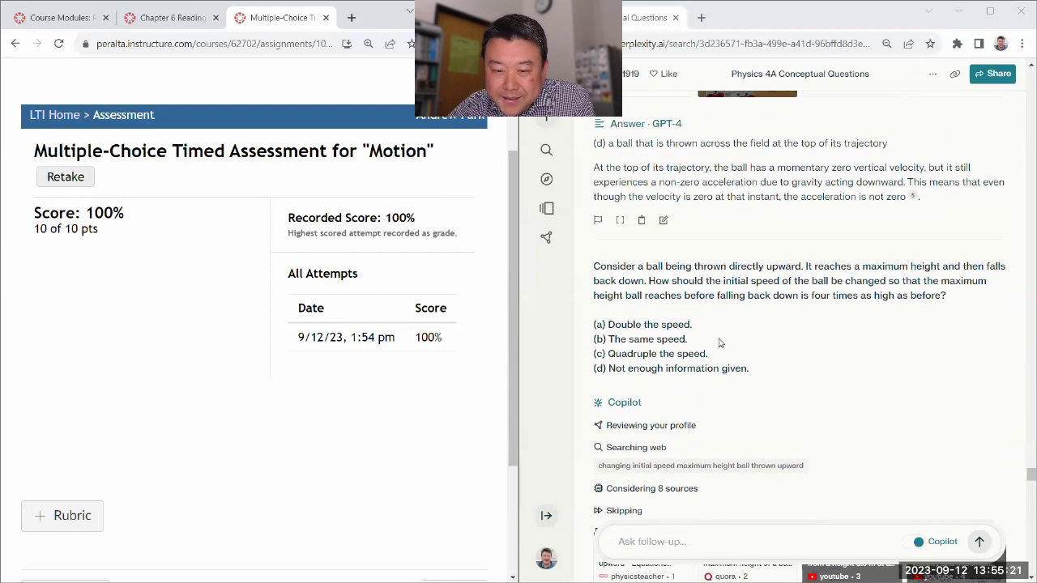
pyautogui.scroll(4, 725, 364)
pyautogui.scroll(4, 716, 357)
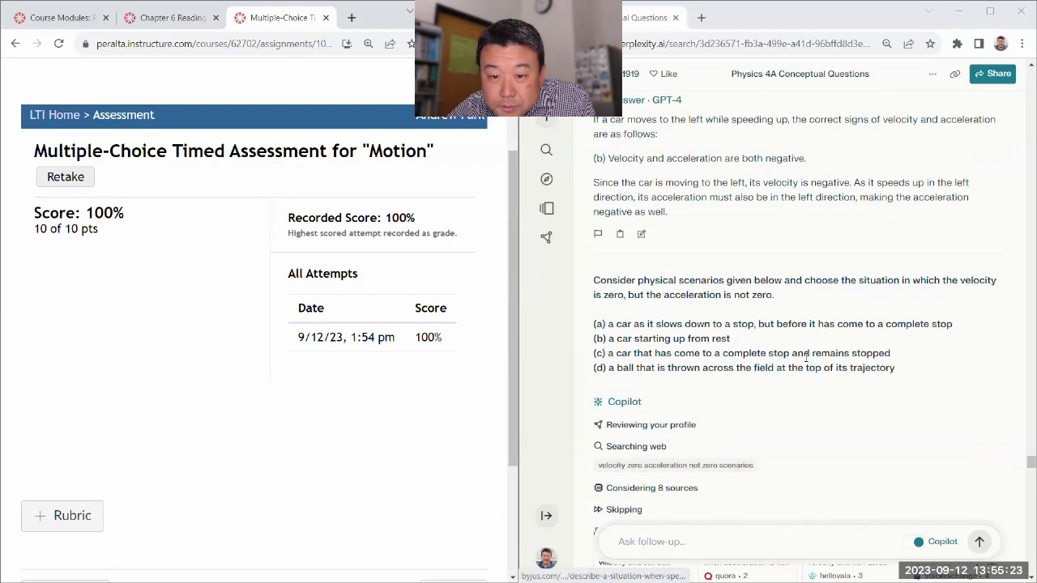
pyautogui.scroll(-4, 647, 317)
pyautogui.scroll(-2, 646, 318)
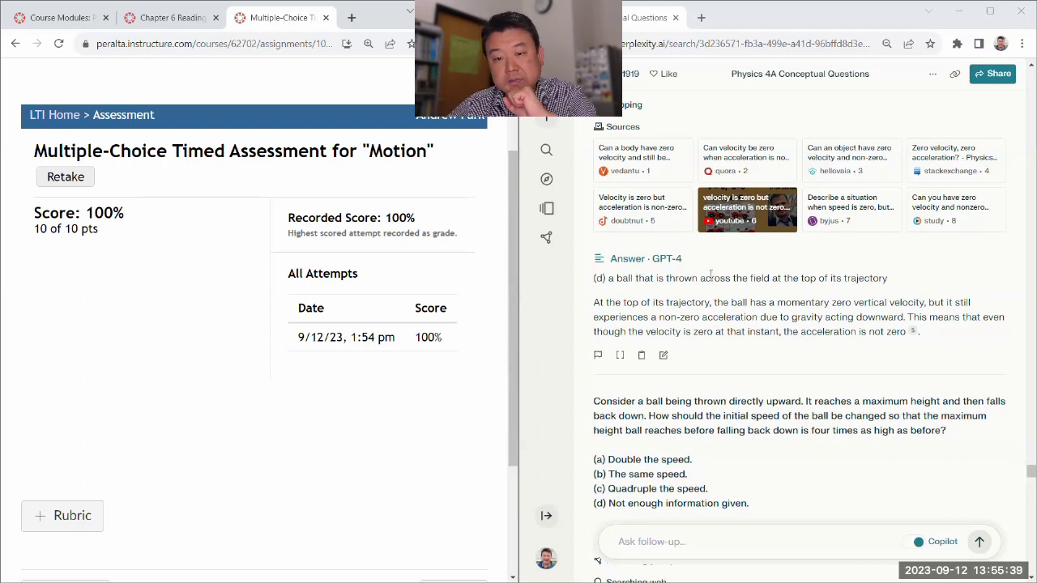
# Highlight the key answer phrase and the option 'a car starting up from rest'
pyautogui.moveTo(701, 277); pyautogui.dragTo(840, 279)
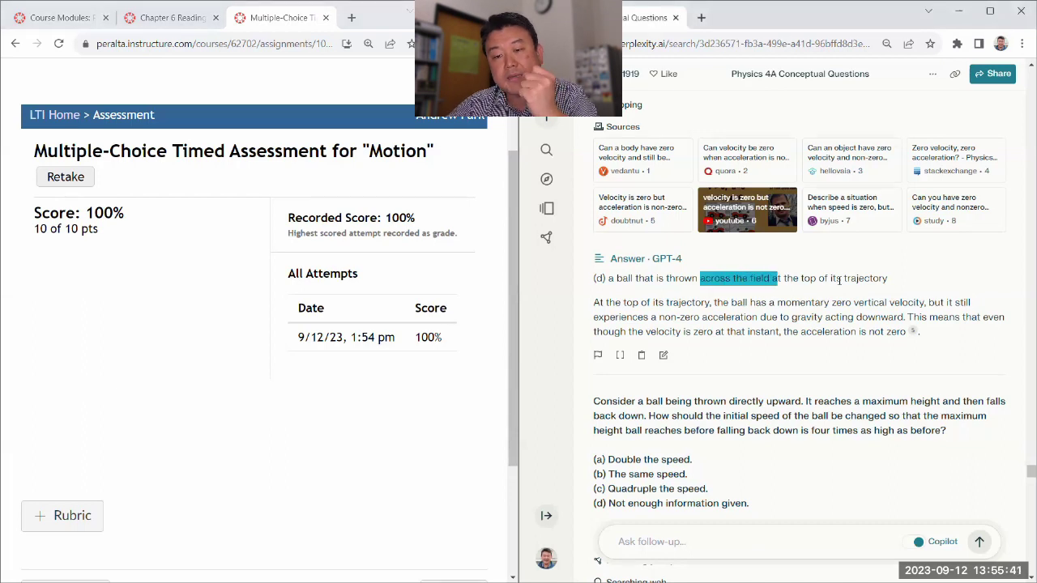
pyautogui.click(823, 316)
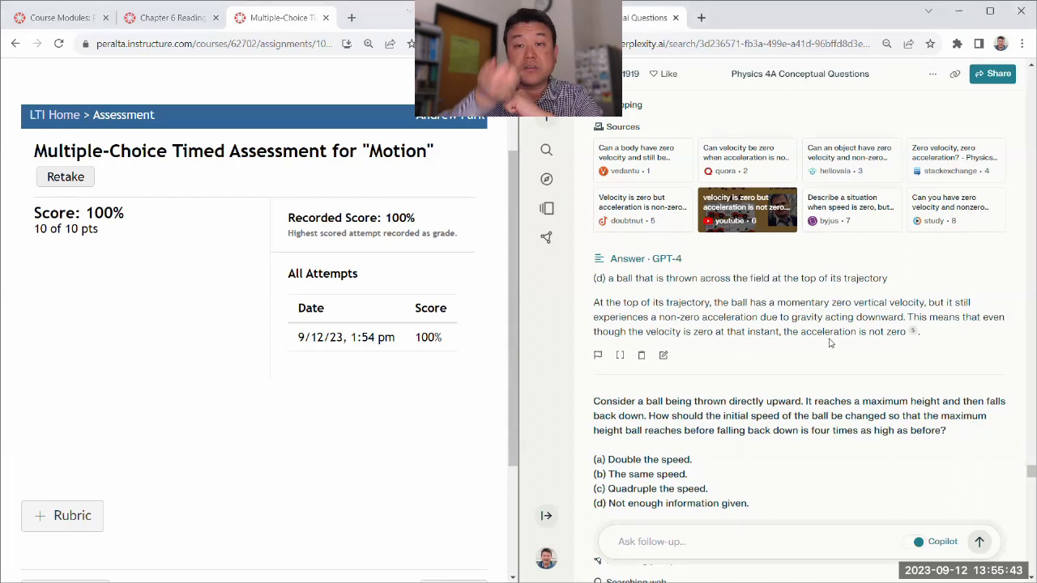
pyautogui.scroll(3, 829, 343)
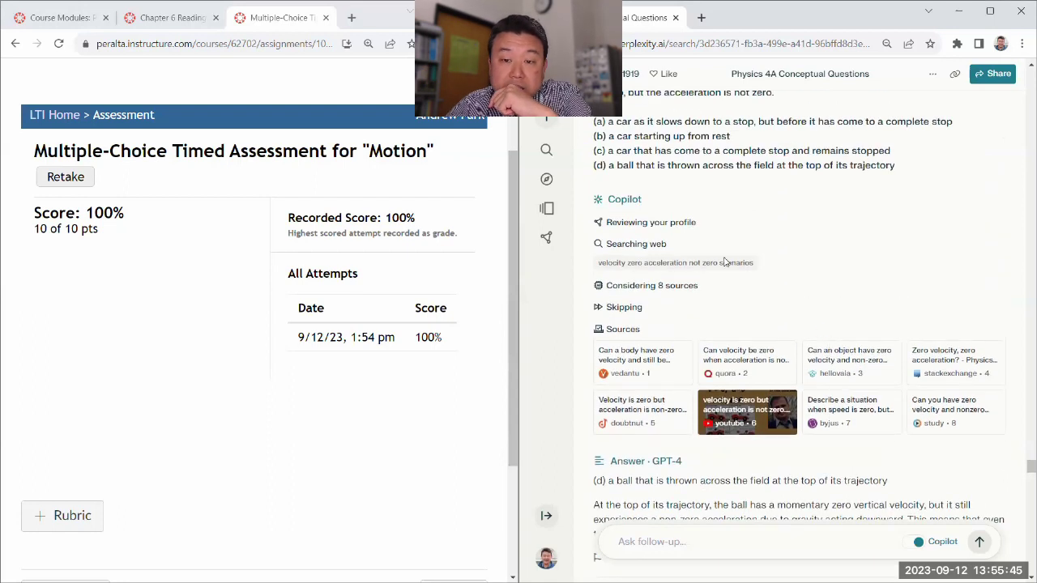
pyautogui.moveTo(598, 136); pyautogui.dragTo(753, 139)
# Find GPT-4's position-time graph answer (d) and highlight its positive-net-force claim at points 1 and 8
pyautogui.click(752, 139)
pyautogui.scroll(-15, 755, 243)
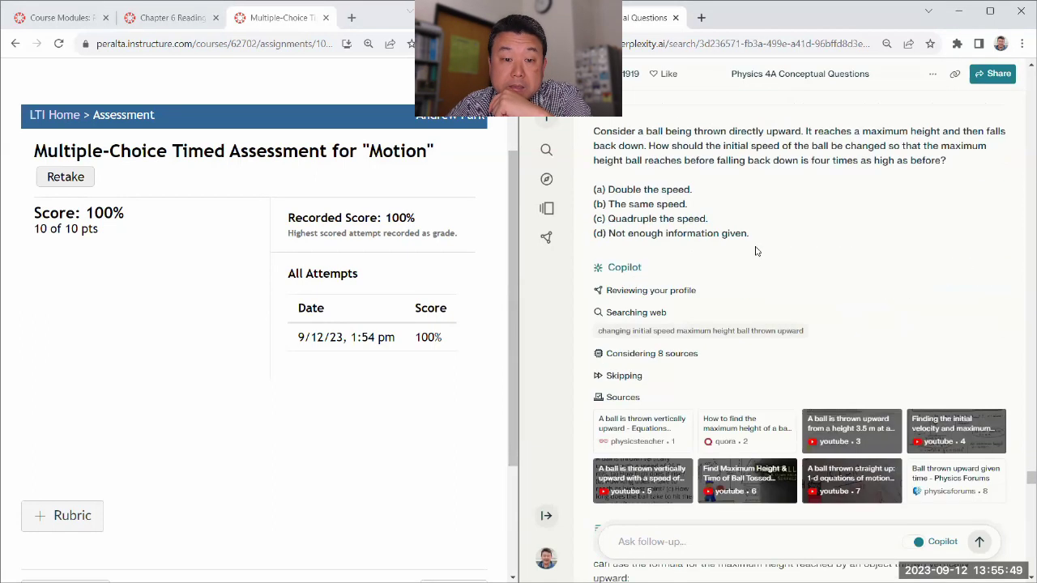
pyautogui.scroll(-15, 756, 251)
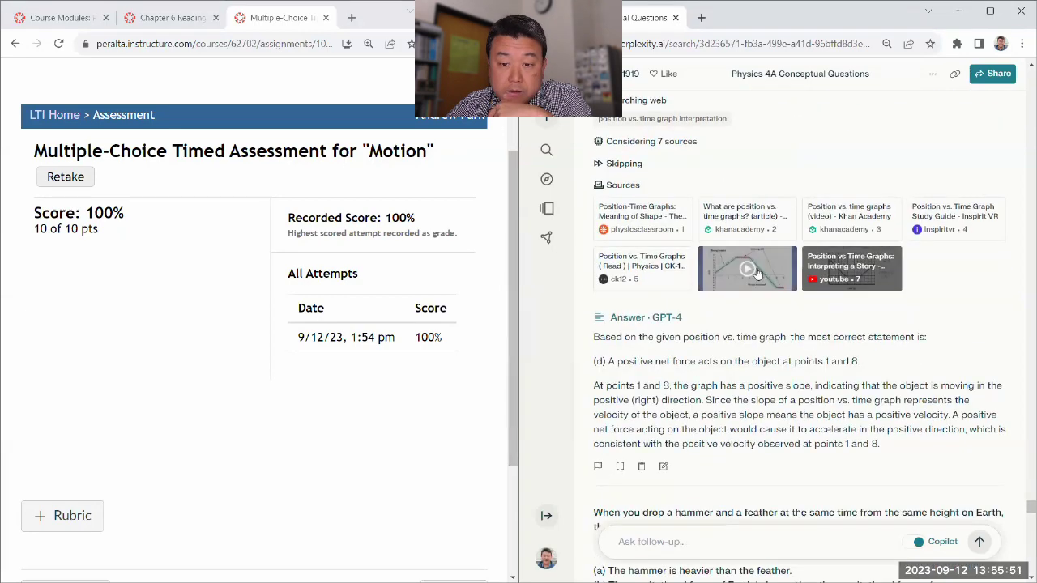
pyautogui.scroll(8, 757, 290)
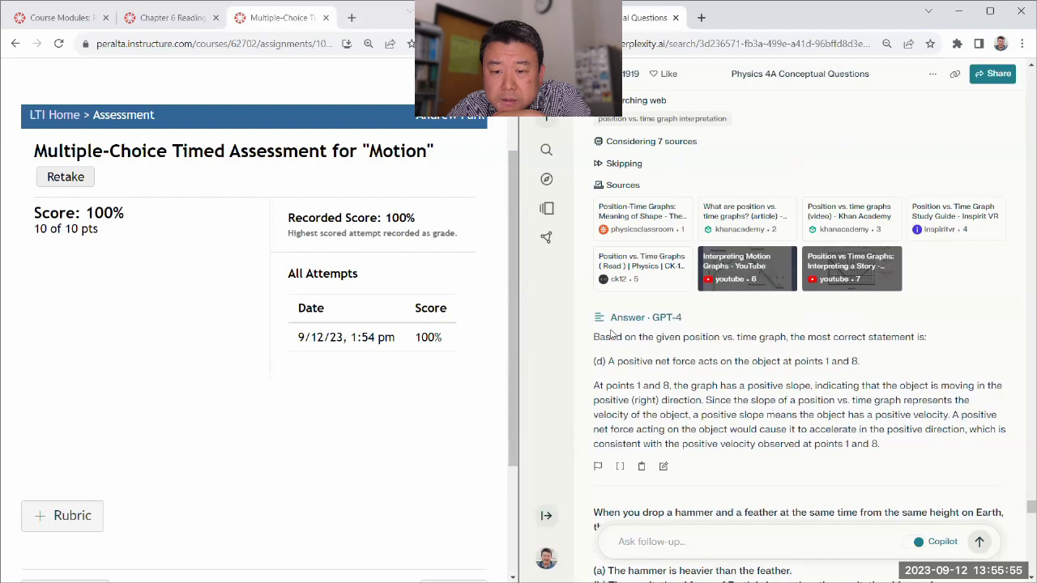
pyautogui.scroll(4, 613, 334)
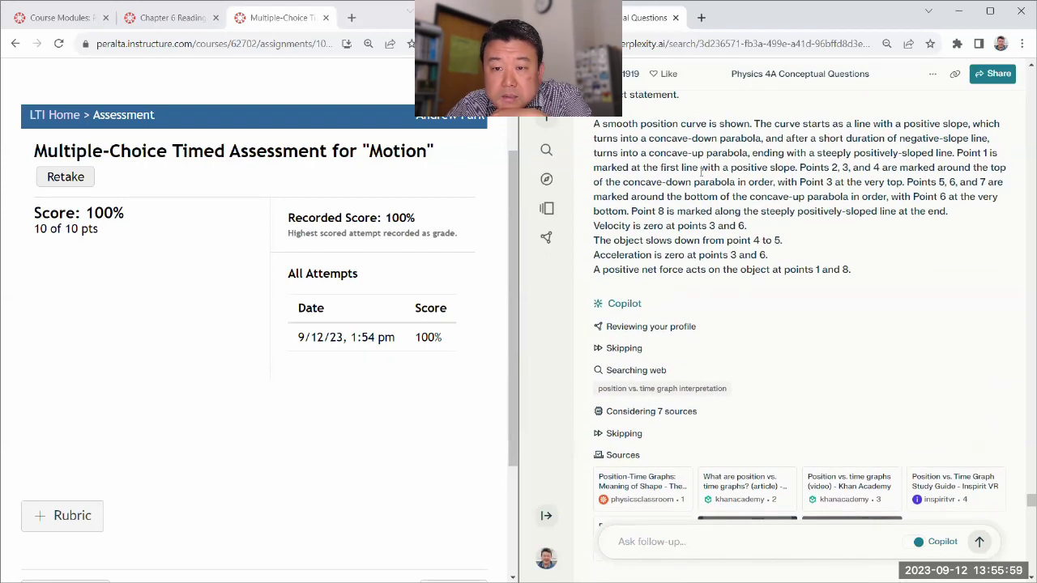
pyautogui.scroll(-6, 739, 277)
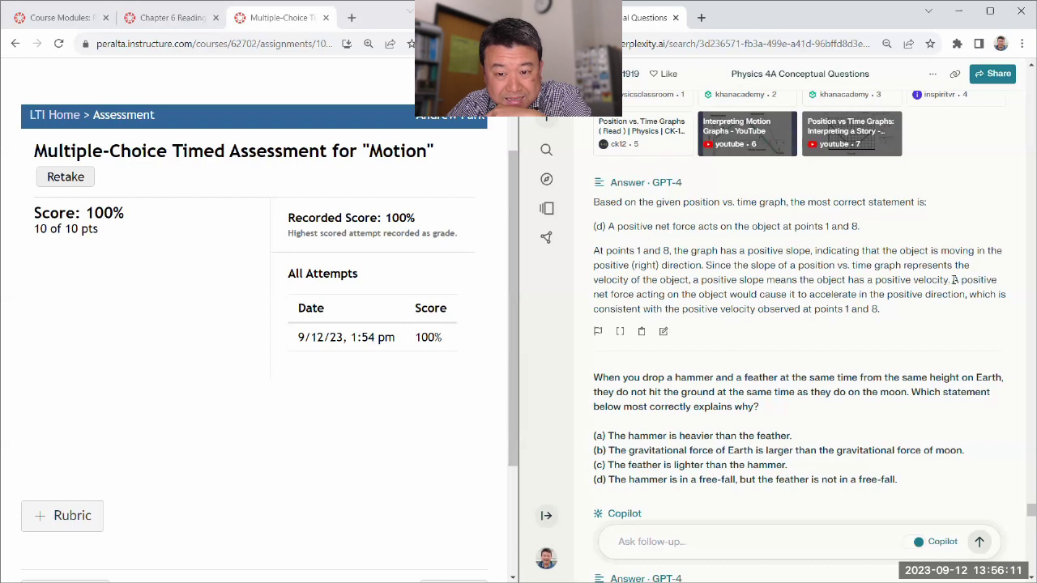
pyautogui.moveTo(954, 280); pyautogui.dragTo(940, 316)
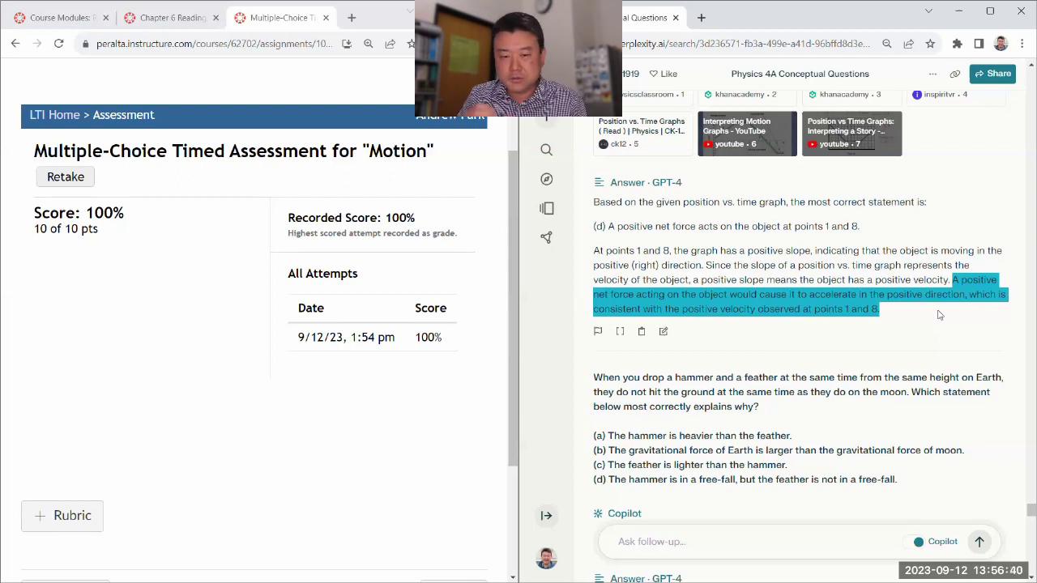
pyautogui.click(783, 265)
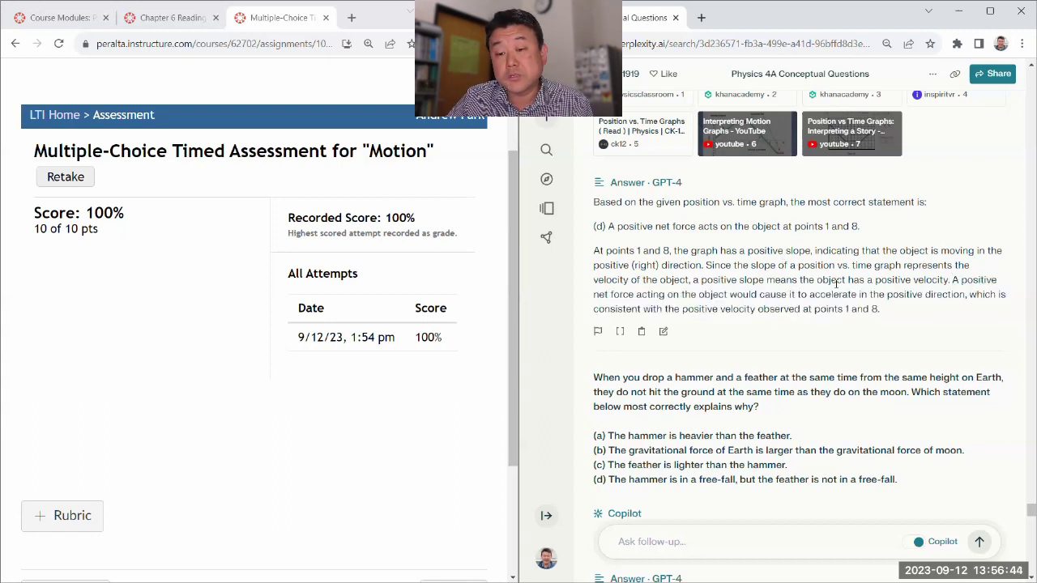